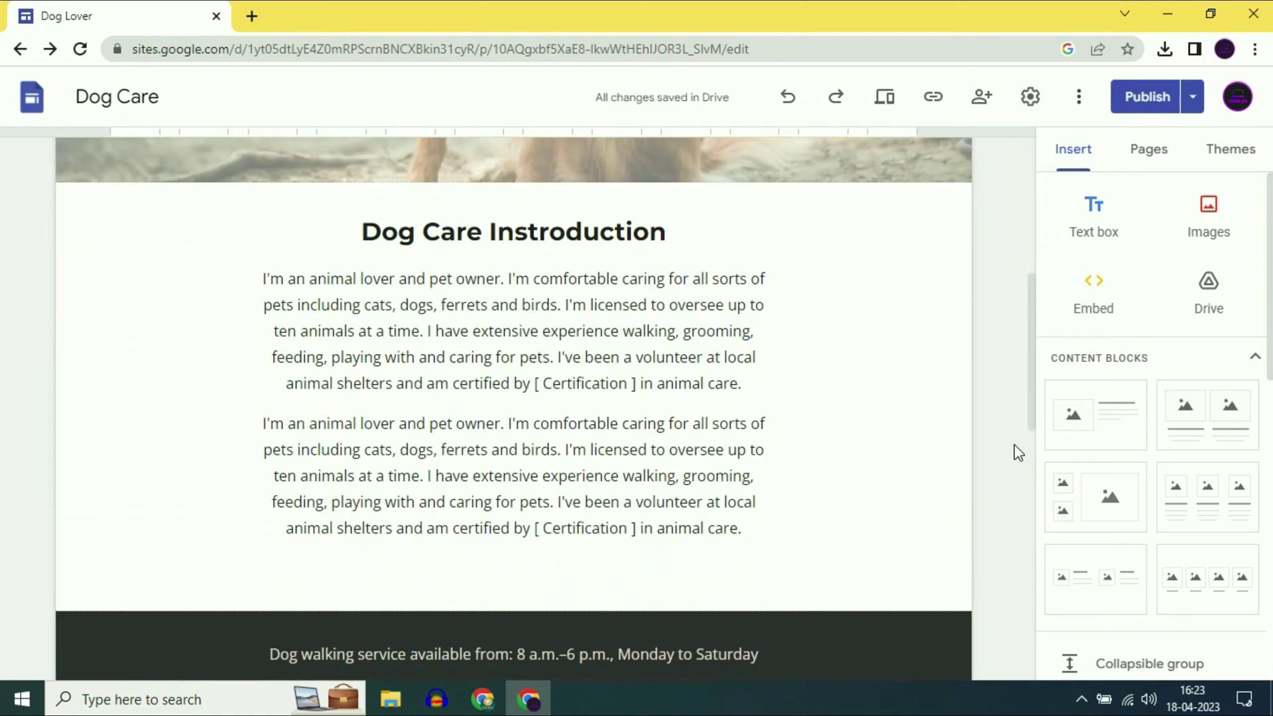
Copy the published Dog Lover site's link and open it in a new browser tab.
scroll(1017, 449, up, 10)
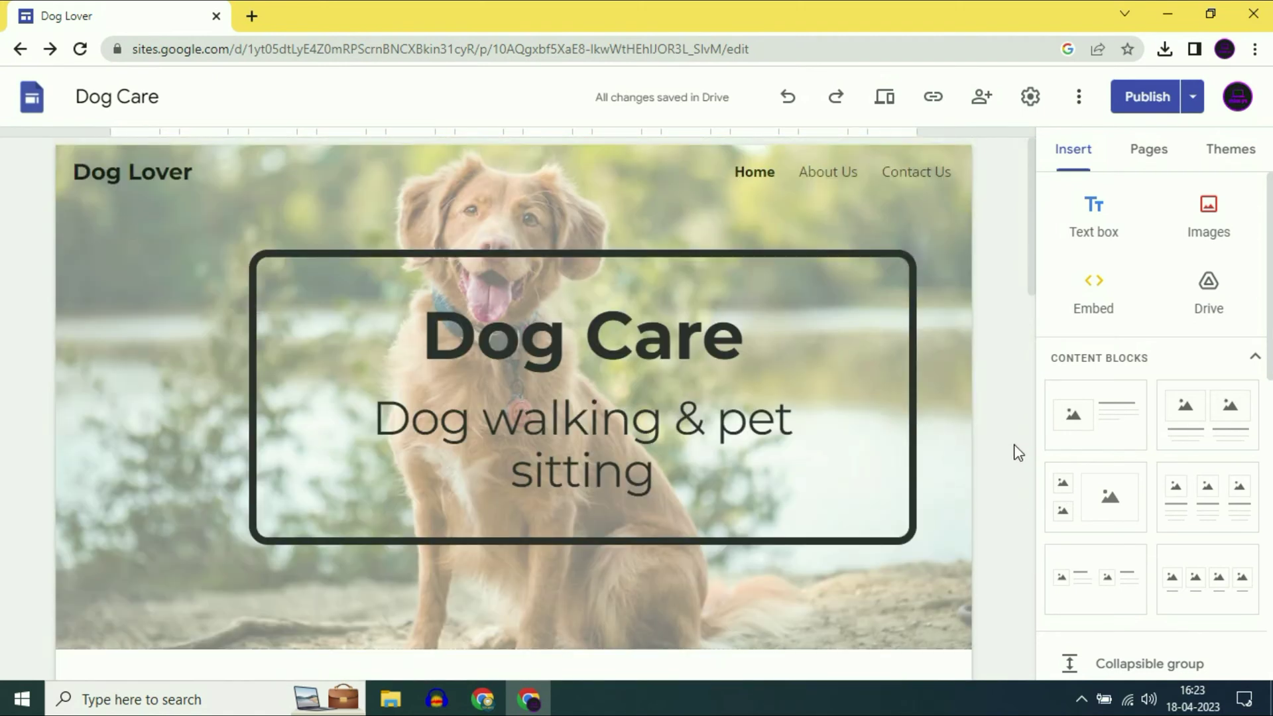
click(940, 102)
click(842, 388)
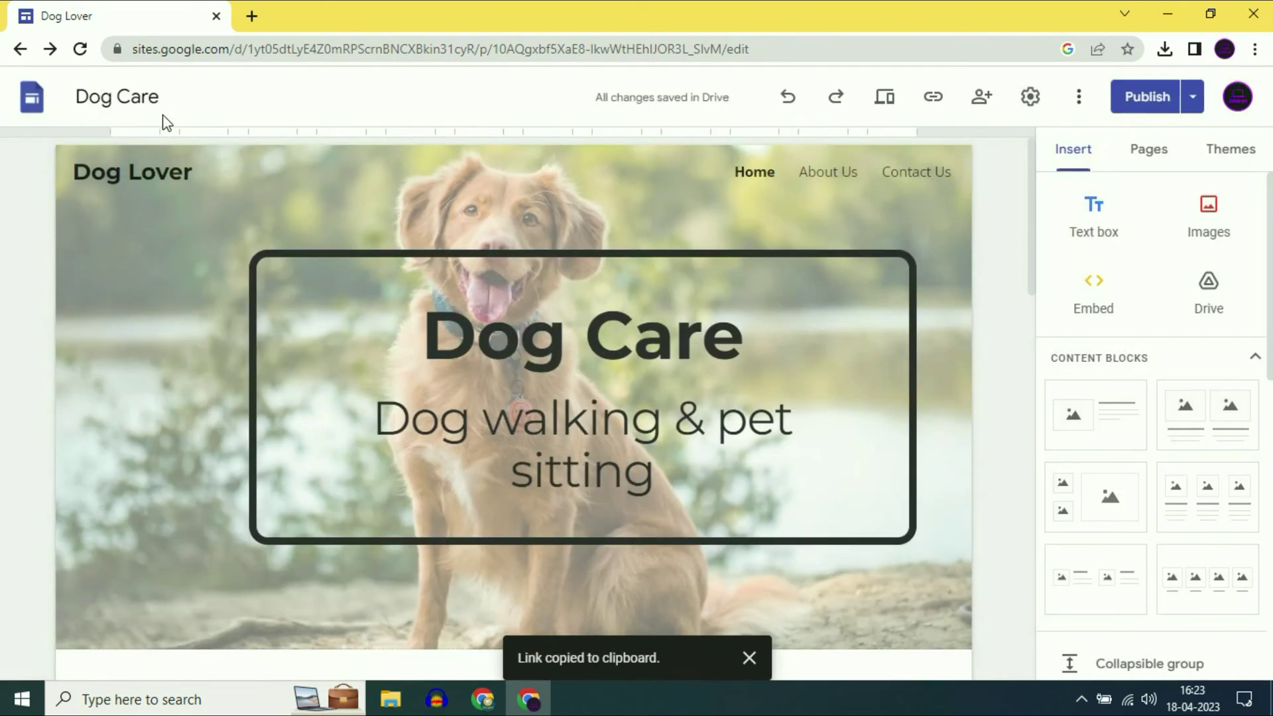
click(250, 16)
right_click(282, 50)
click(322, 205)
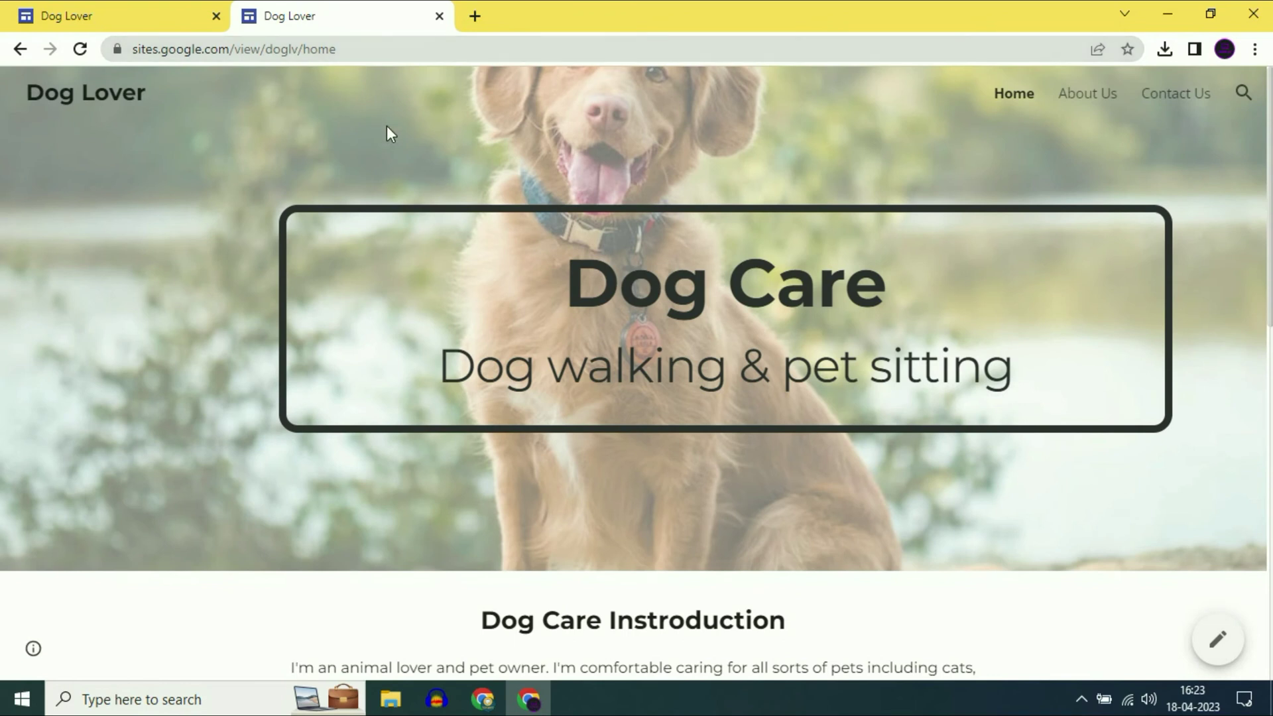
Look through the published site's home page down to the contact section and close its tab.
scroll(716, 431, down, 12)
scroll(716, 432, up, 12)
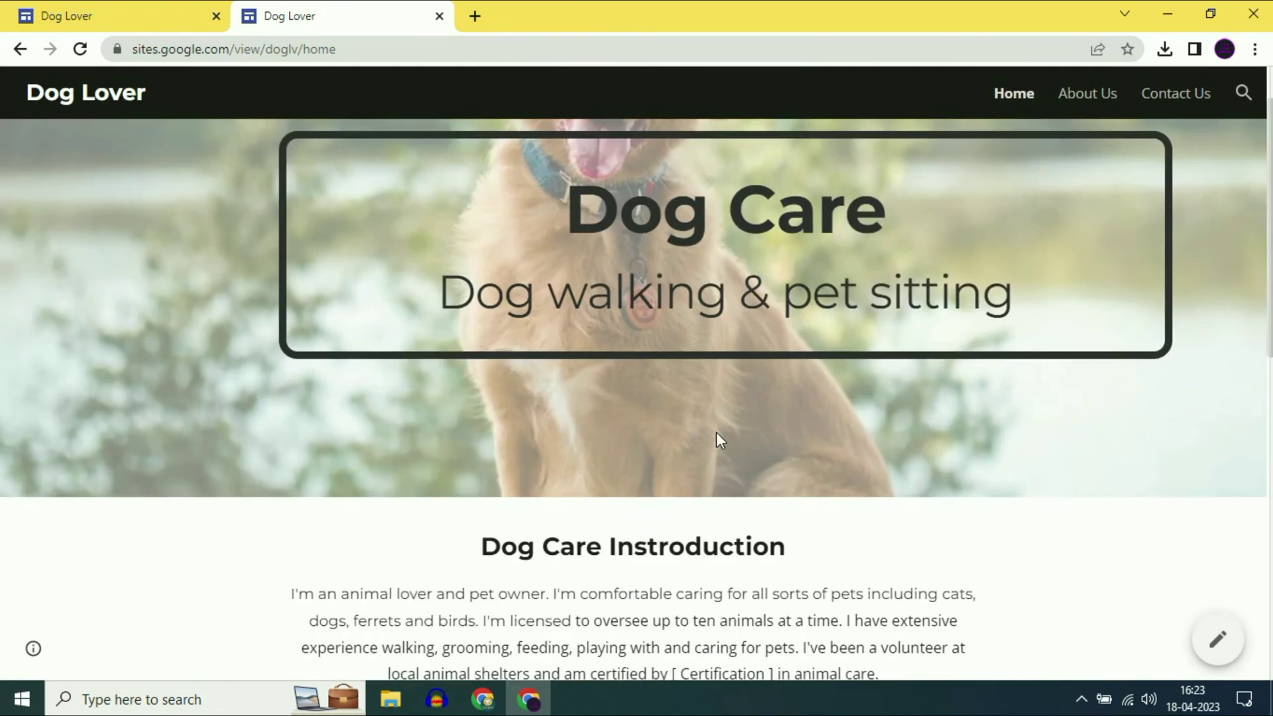
scroll(814, 392, down, 10)
scroll(814, 398, up, 10)
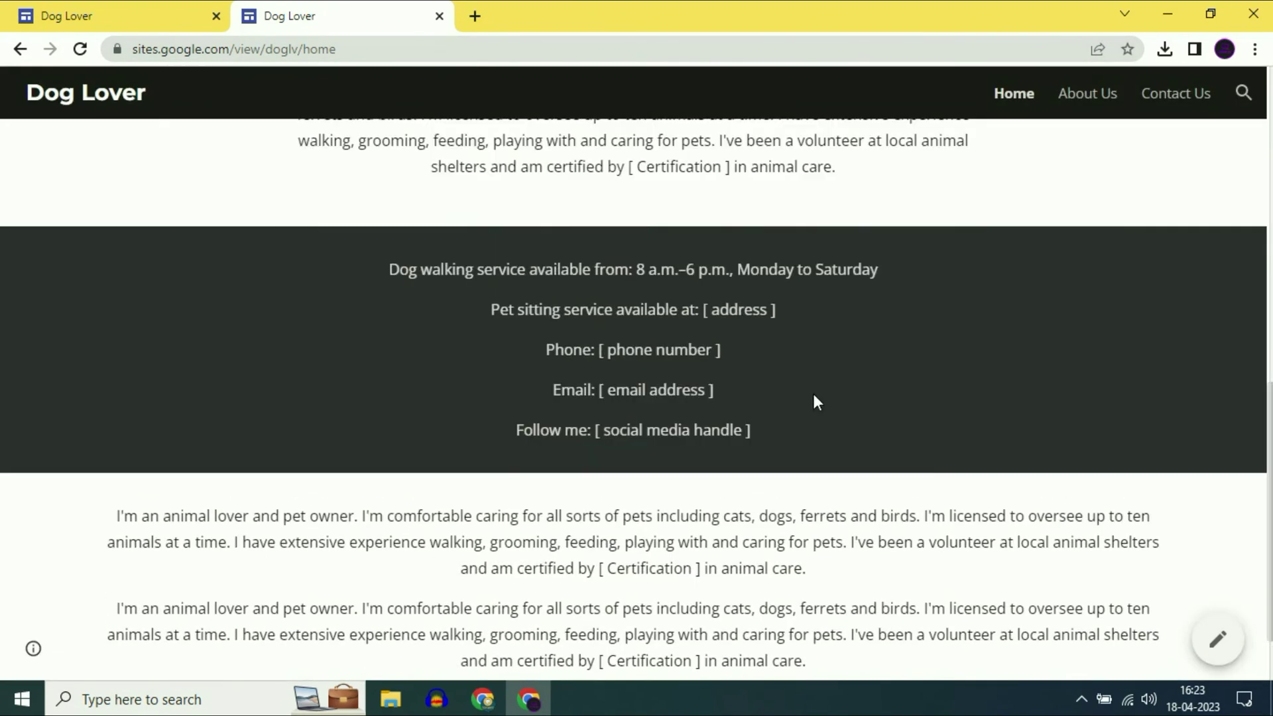
click(438, 21)
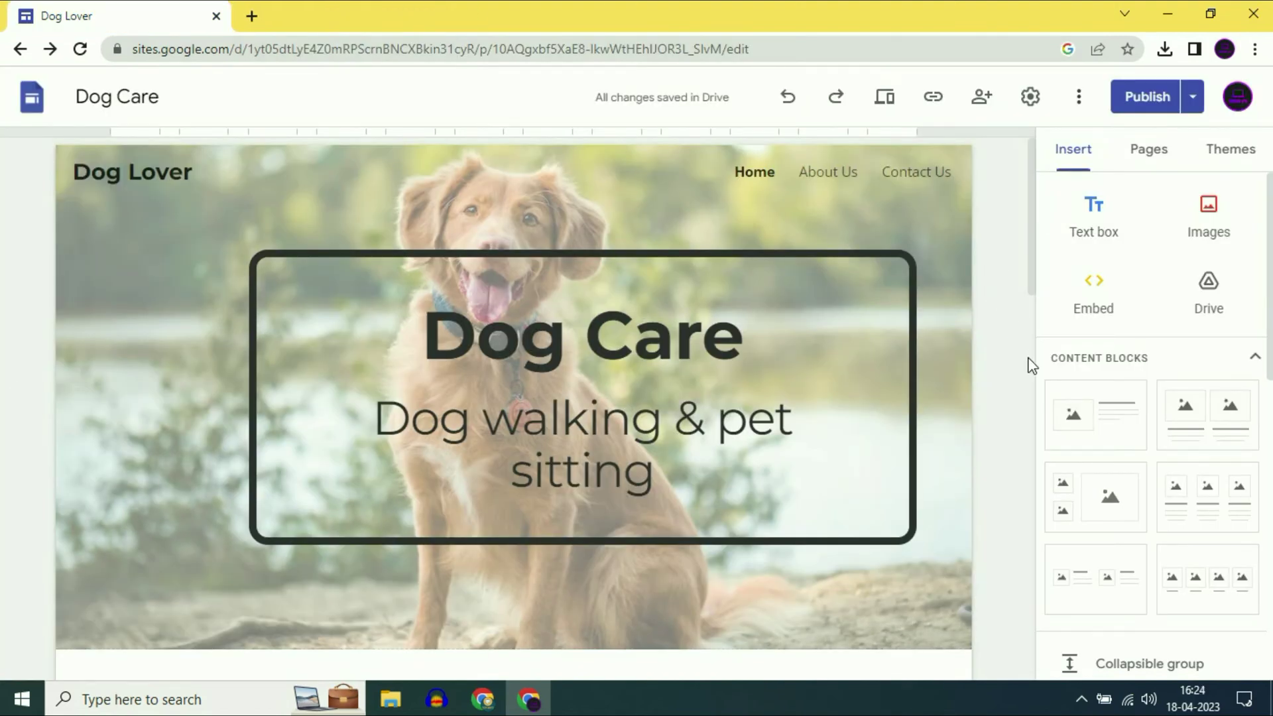
Switch to the GoDaddy browser window, open the account's product list and locate the domain healthyandcaring.com.
click(525, 703)
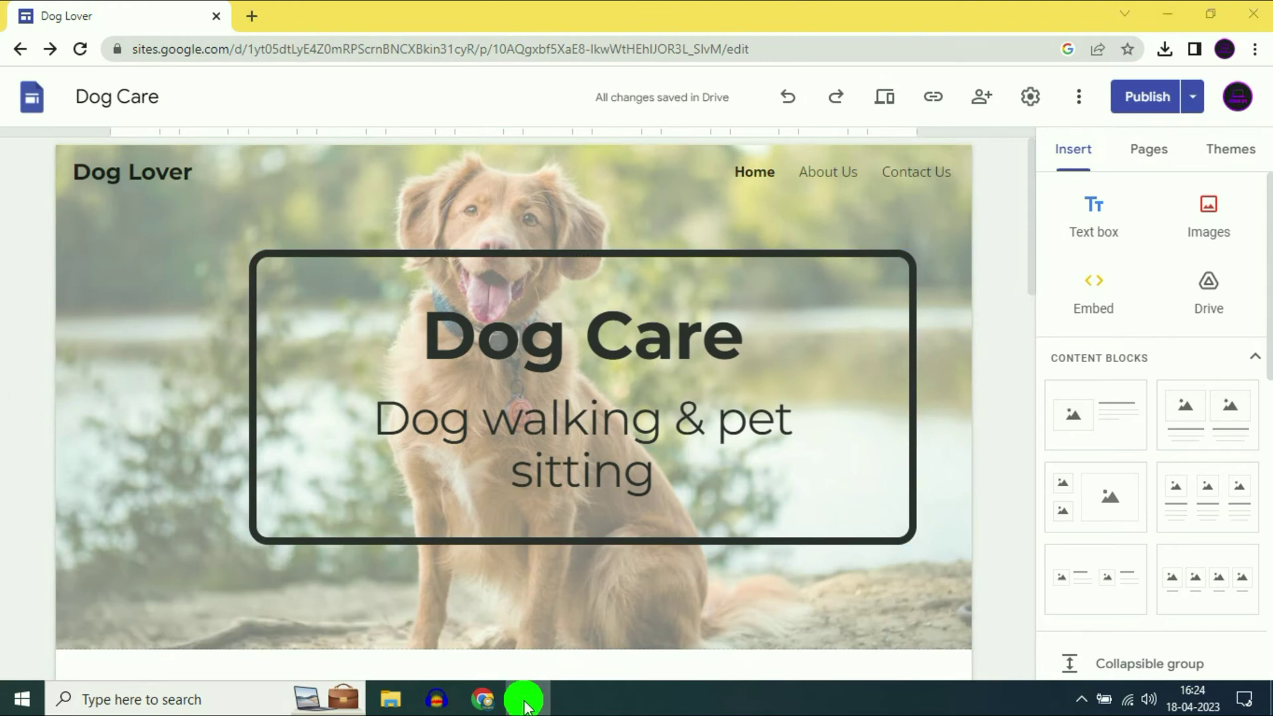
click(526, 700)
click(484, 707)
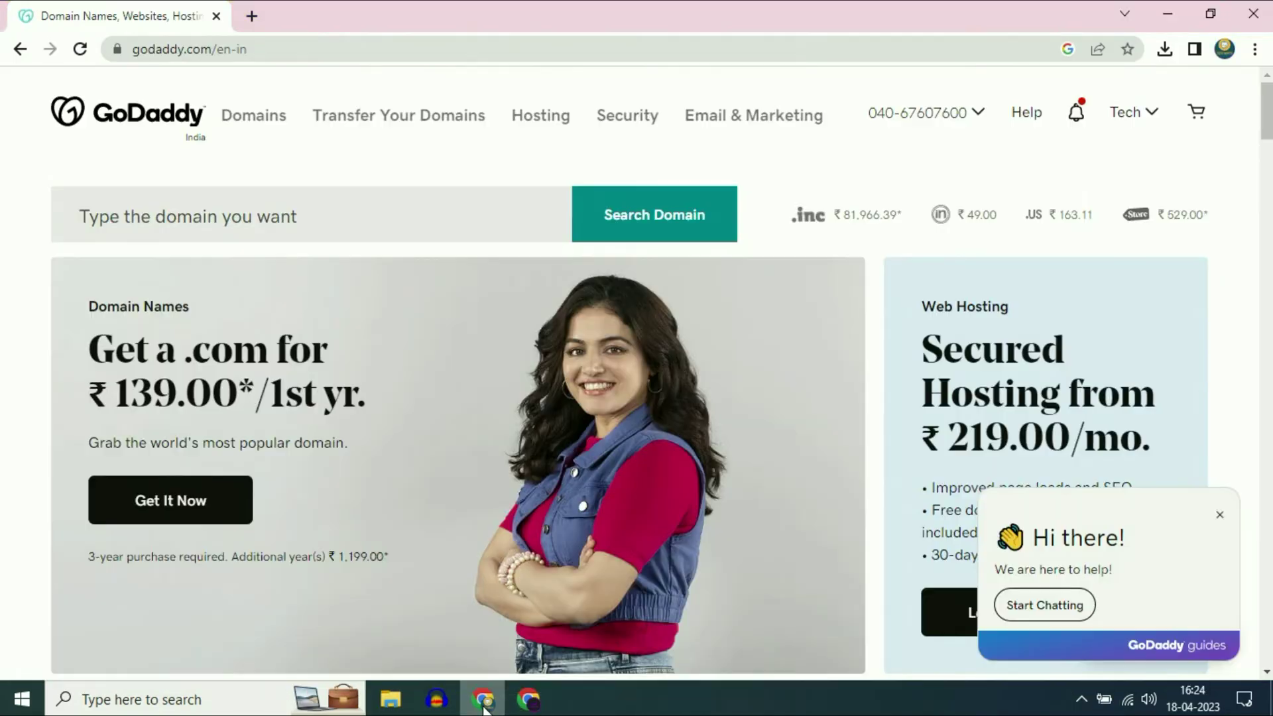
scroll(761, 156, down, 2)
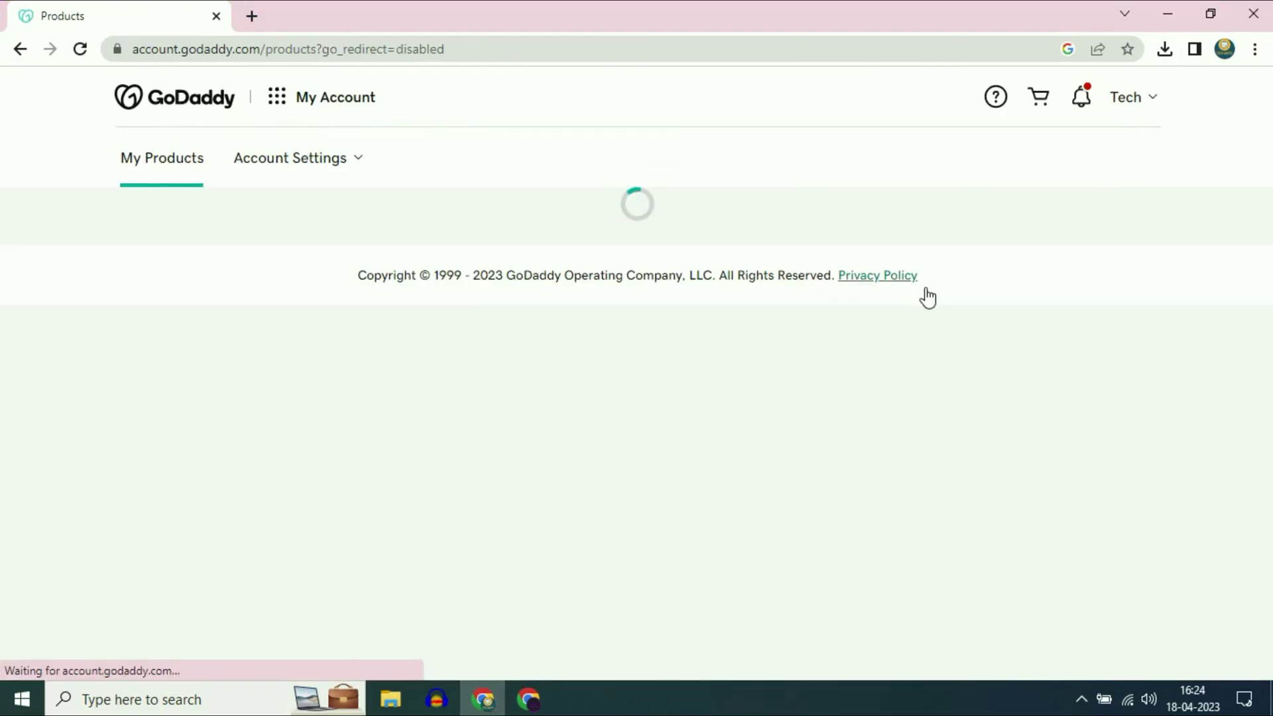
scroll(751, 289, down, 5)
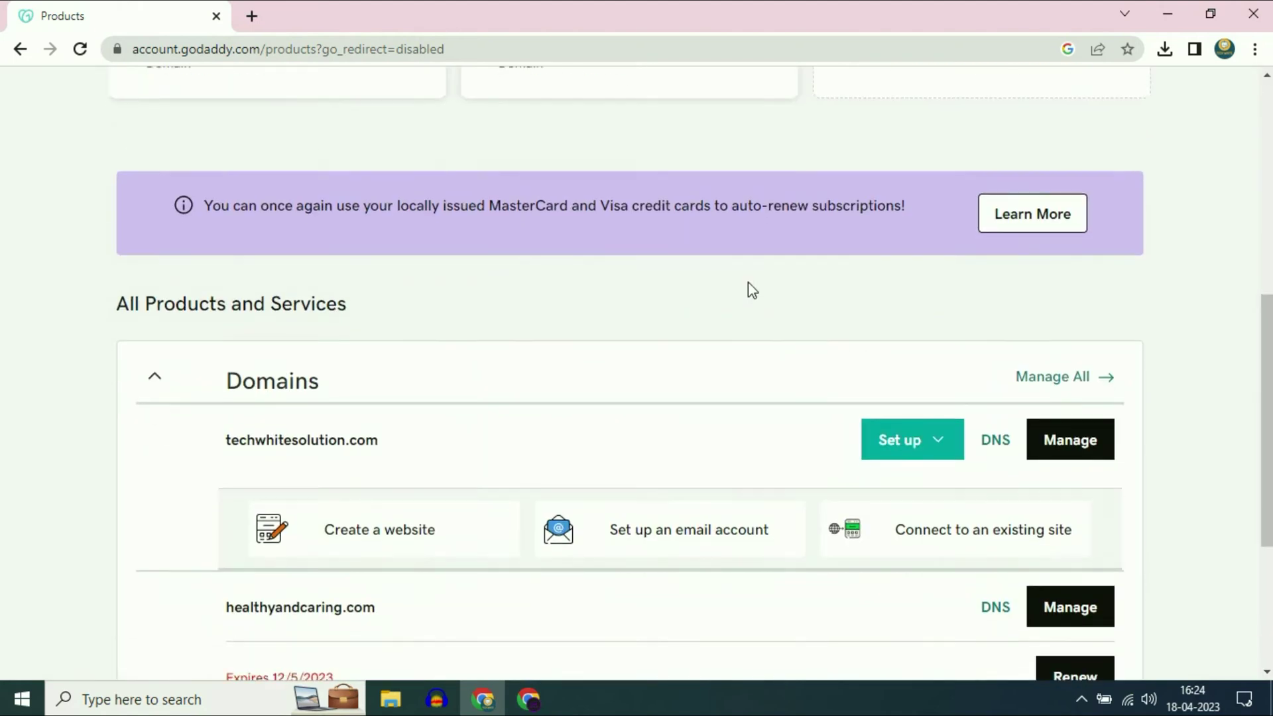
scroll(753, 289, down, 4)
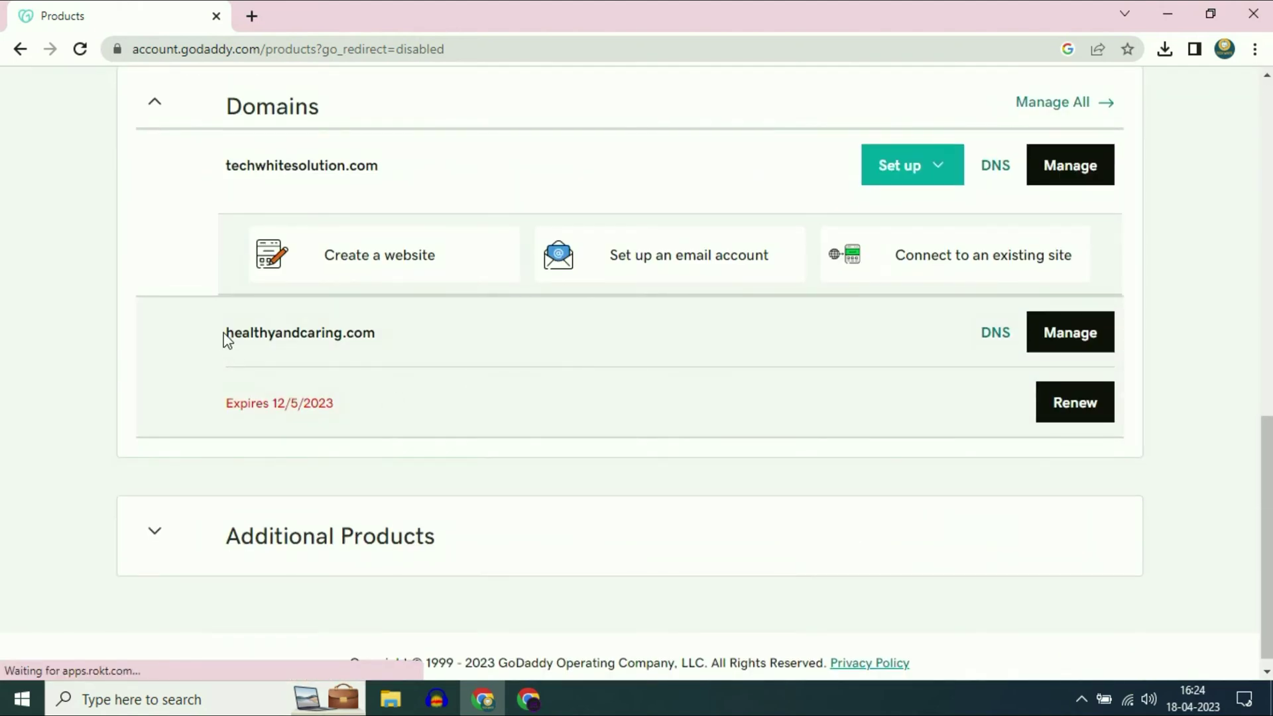
drag(224, 334, 381, 341)
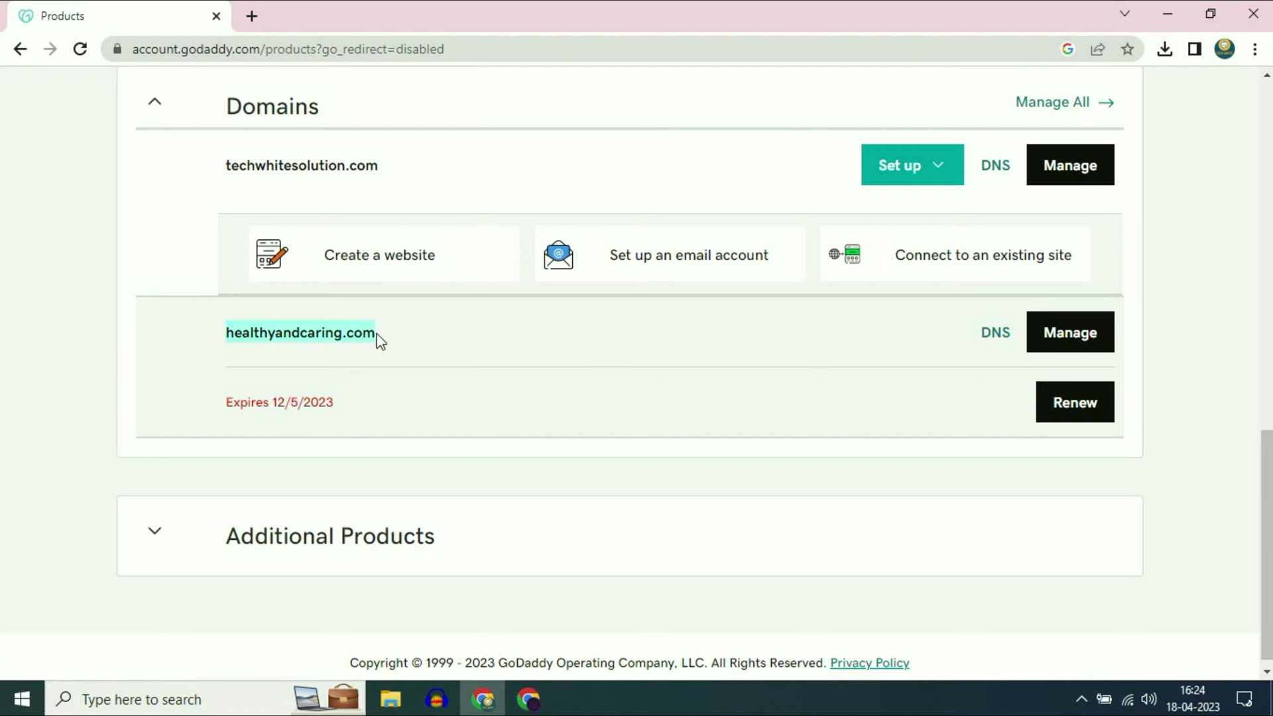
click(352, 341)
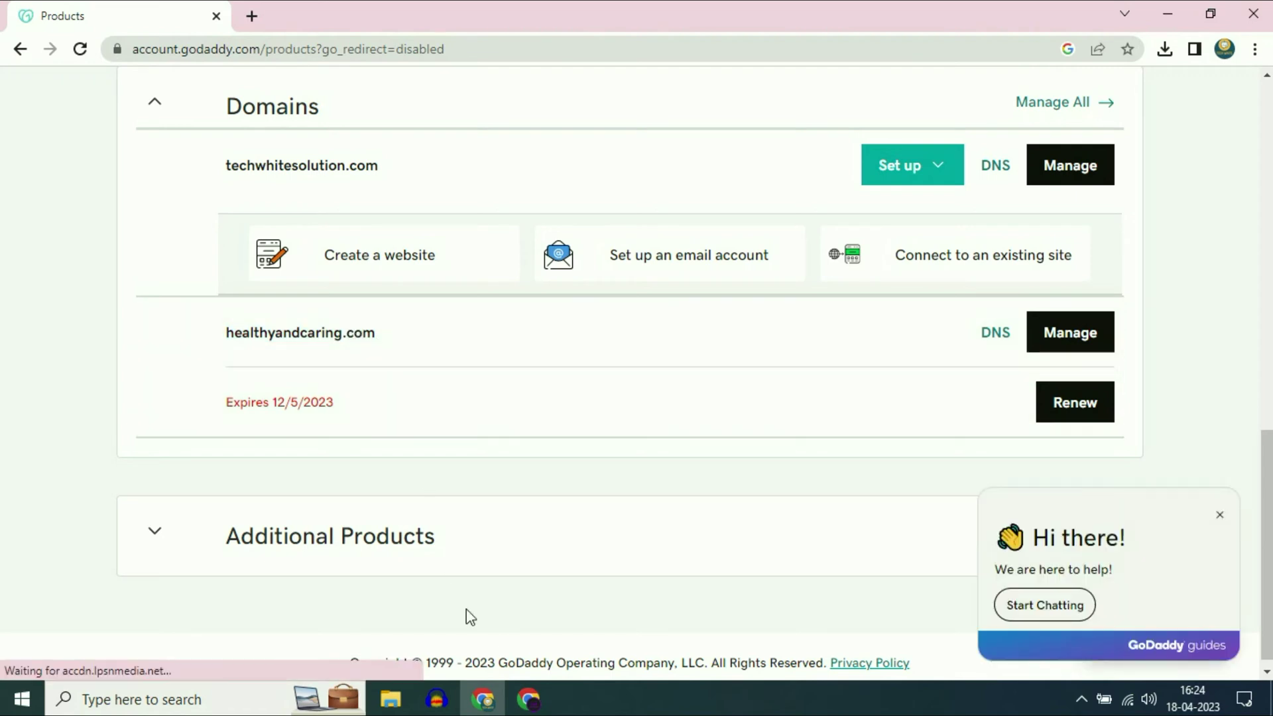
Switch back to Google Sites and start the custom domain setup, choosing to use a domain from a third party.
click(530, 698)
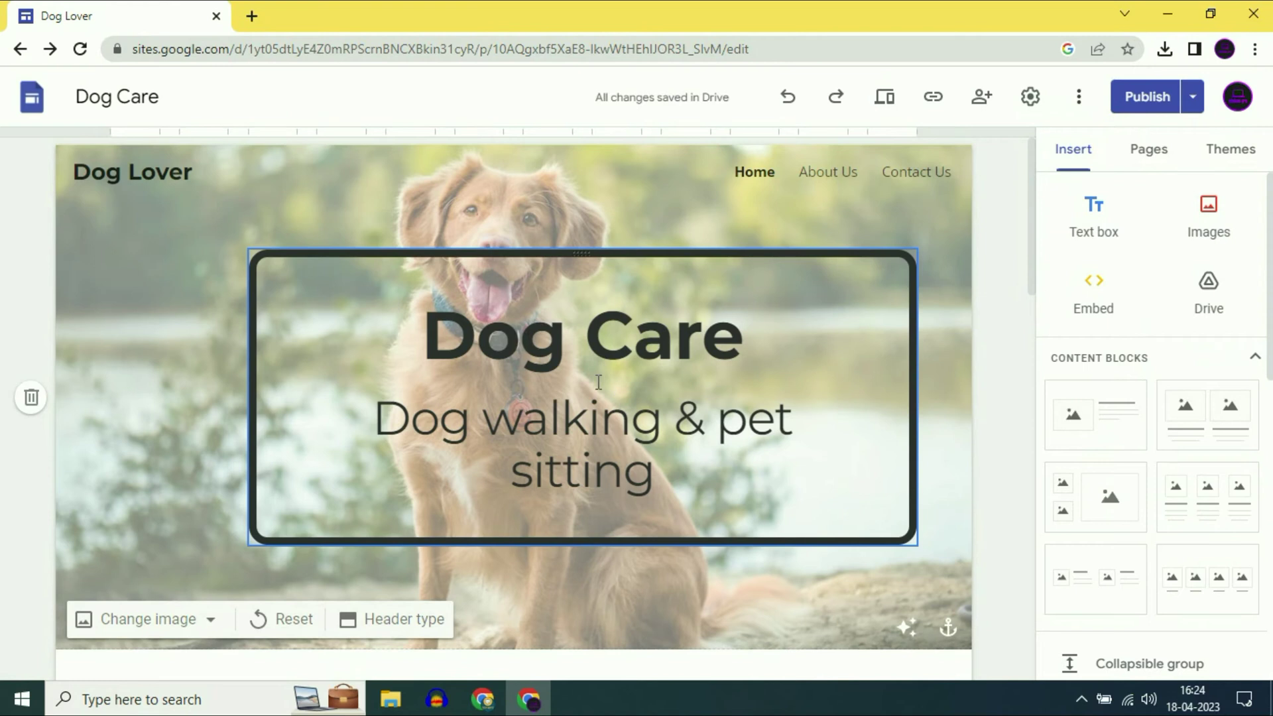
click(1030, 99)
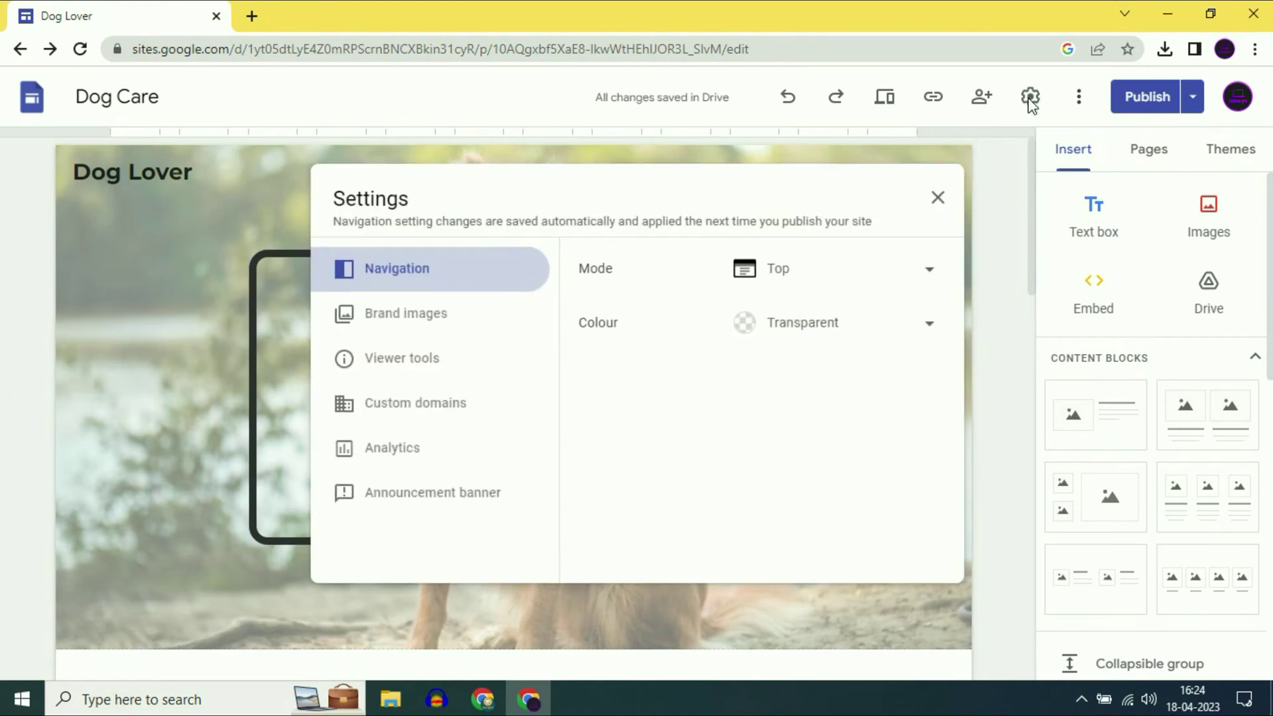
click(383, 412)
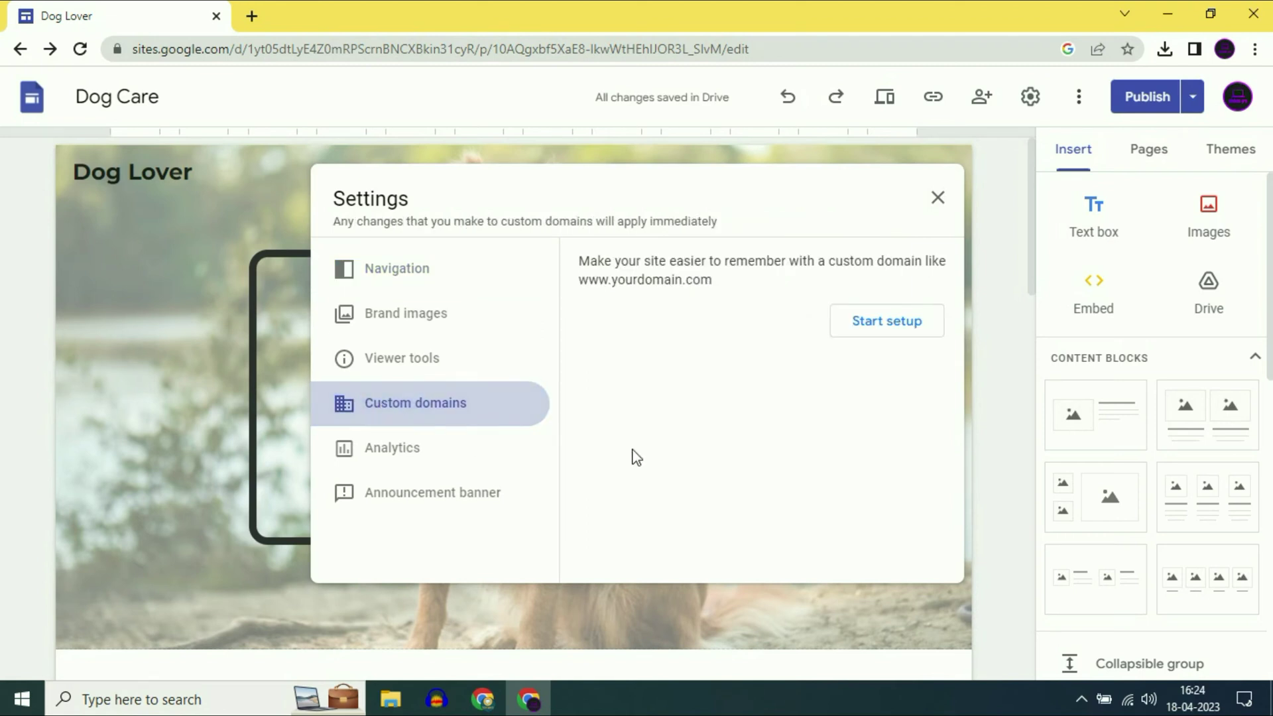
click(870, 331)
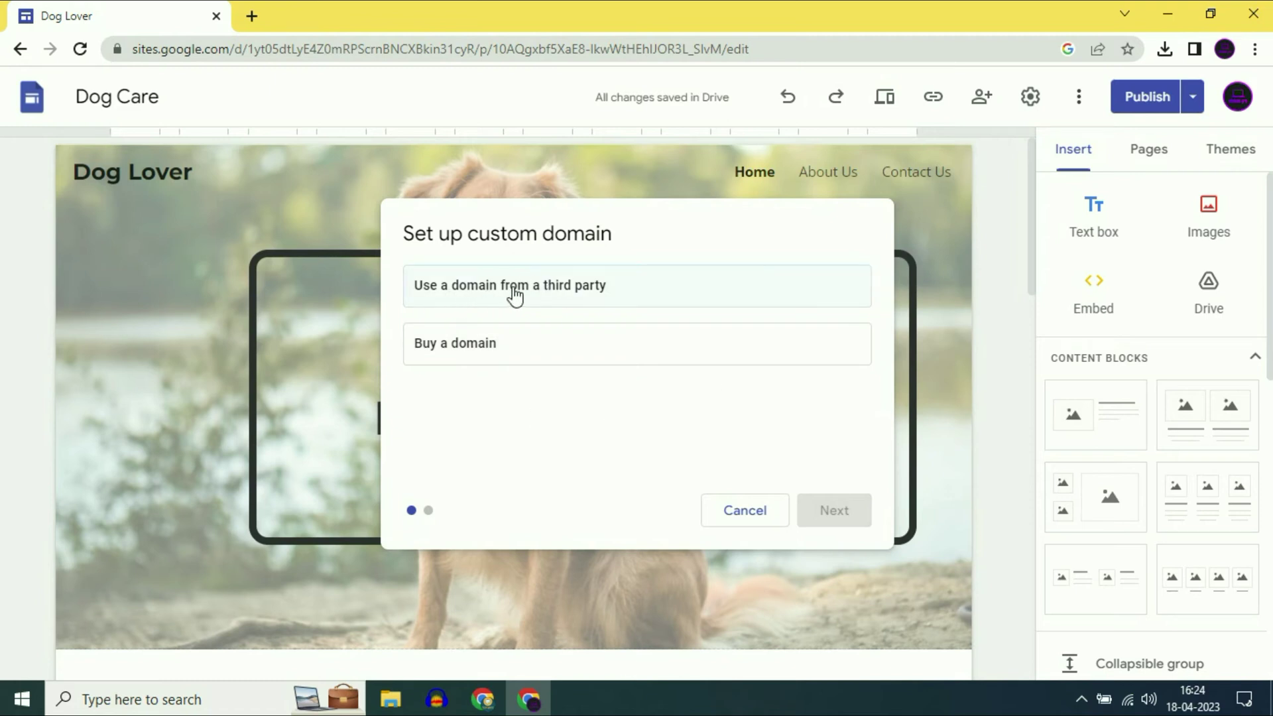
click(582, 287)
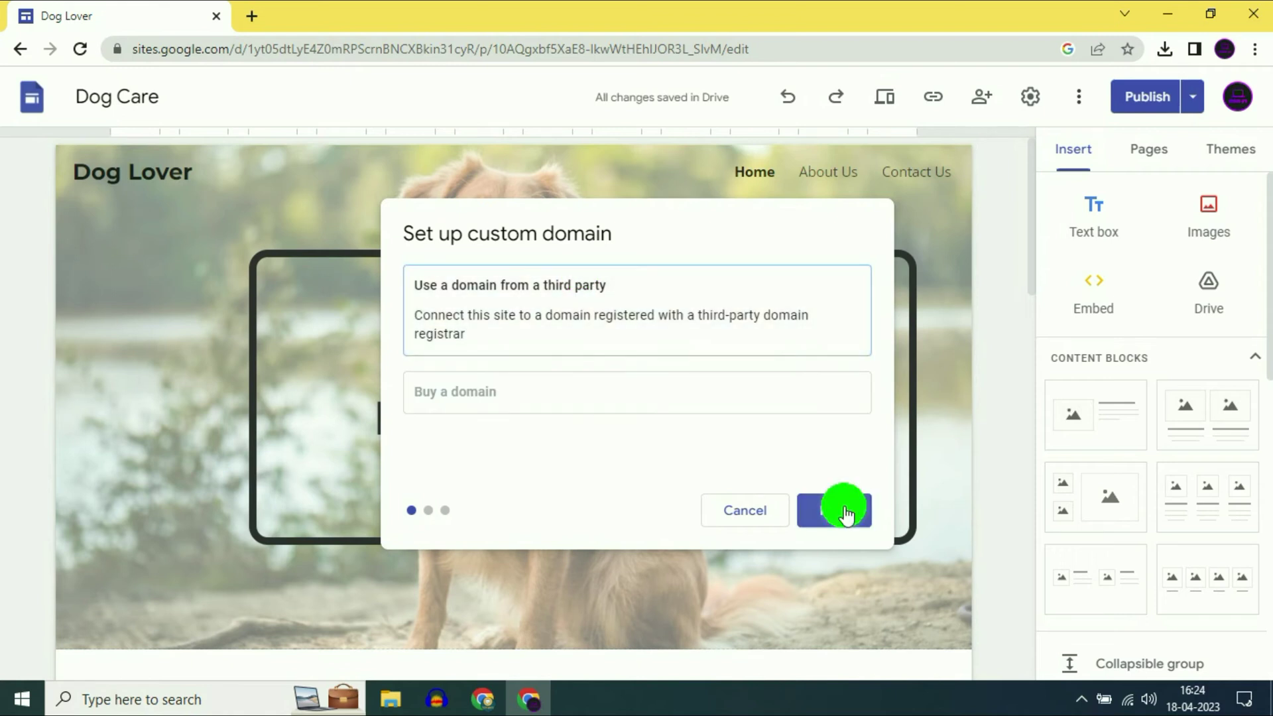
click(844, 512)
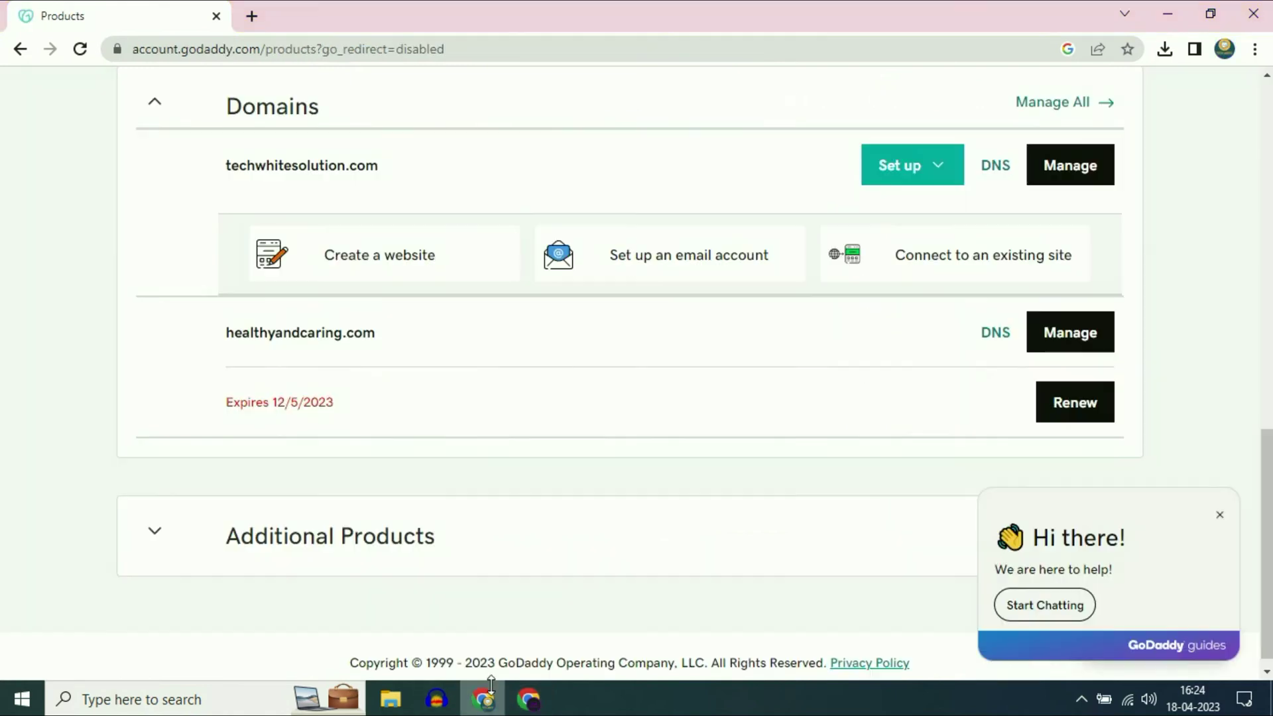
Copy the domain healthyandcaring.com from the GoDaddy product list and enter it as the third-party domain in Google Sites.
click(483, 699)
drag(226, 335, 375, 333)
right_click(355, 333)
click(387, 351)
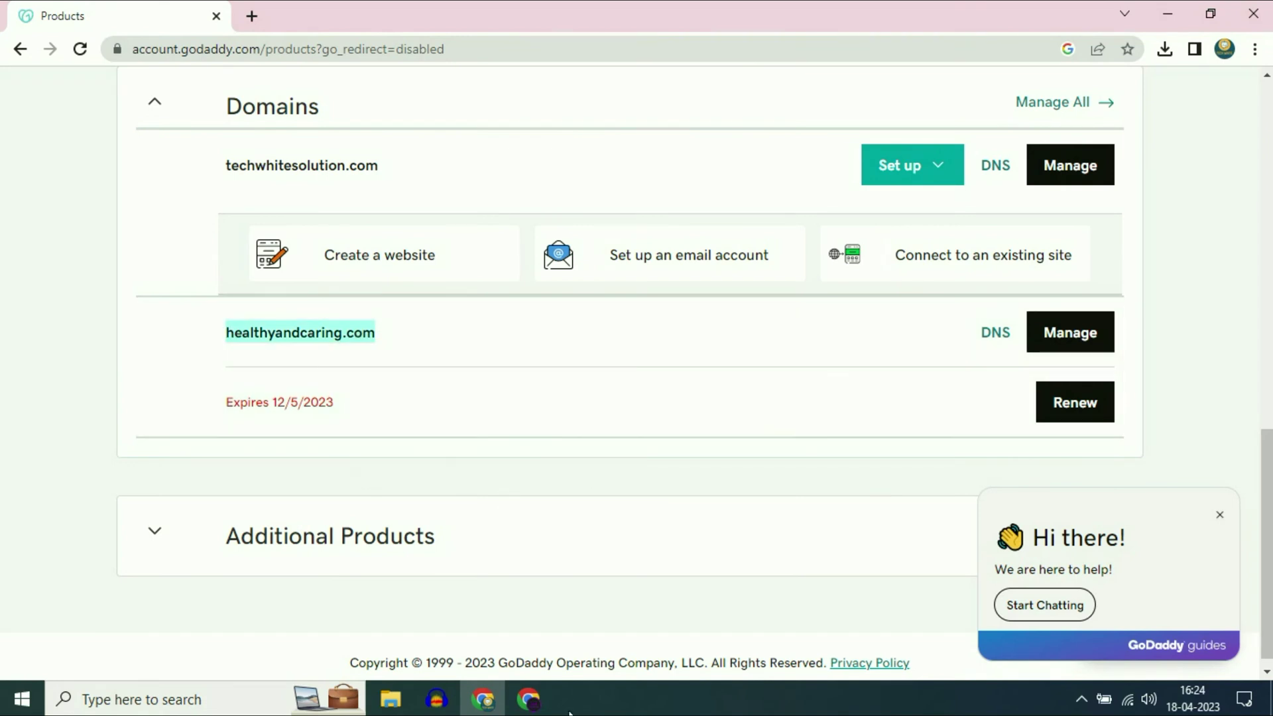
click(528, 699)
click(588, 337)
right_click(588, 337)
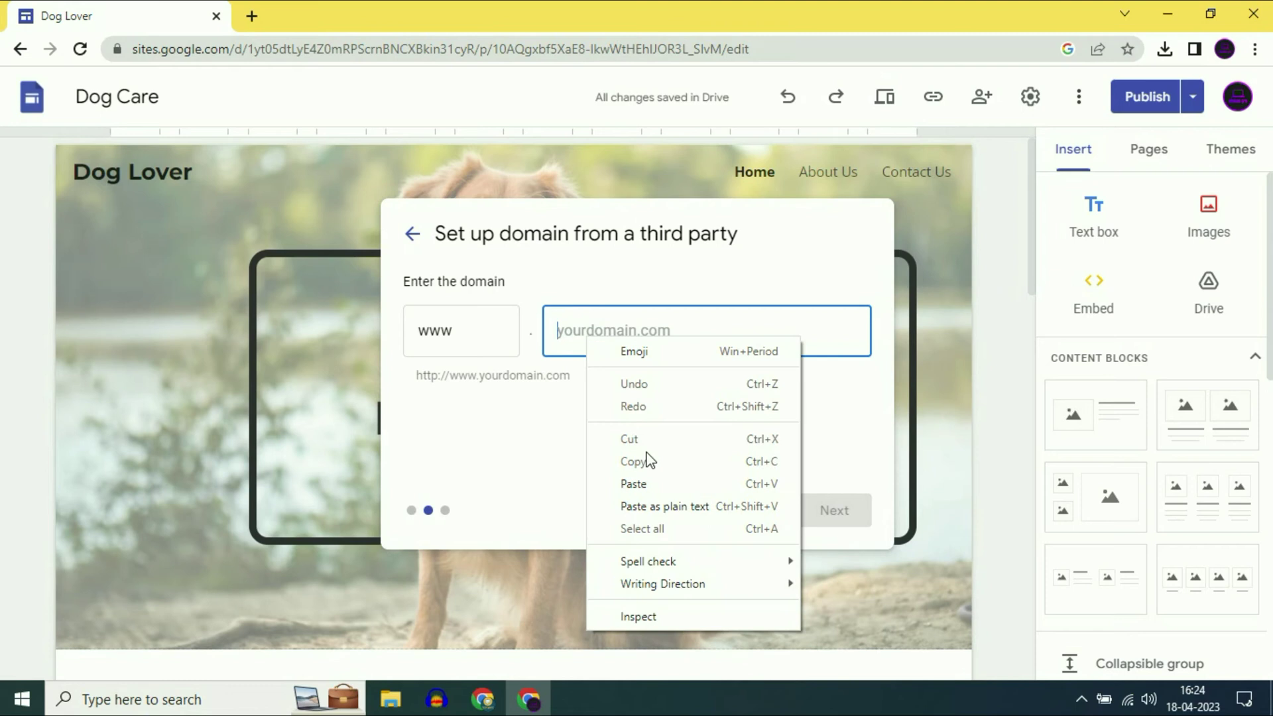
click(642, 483)
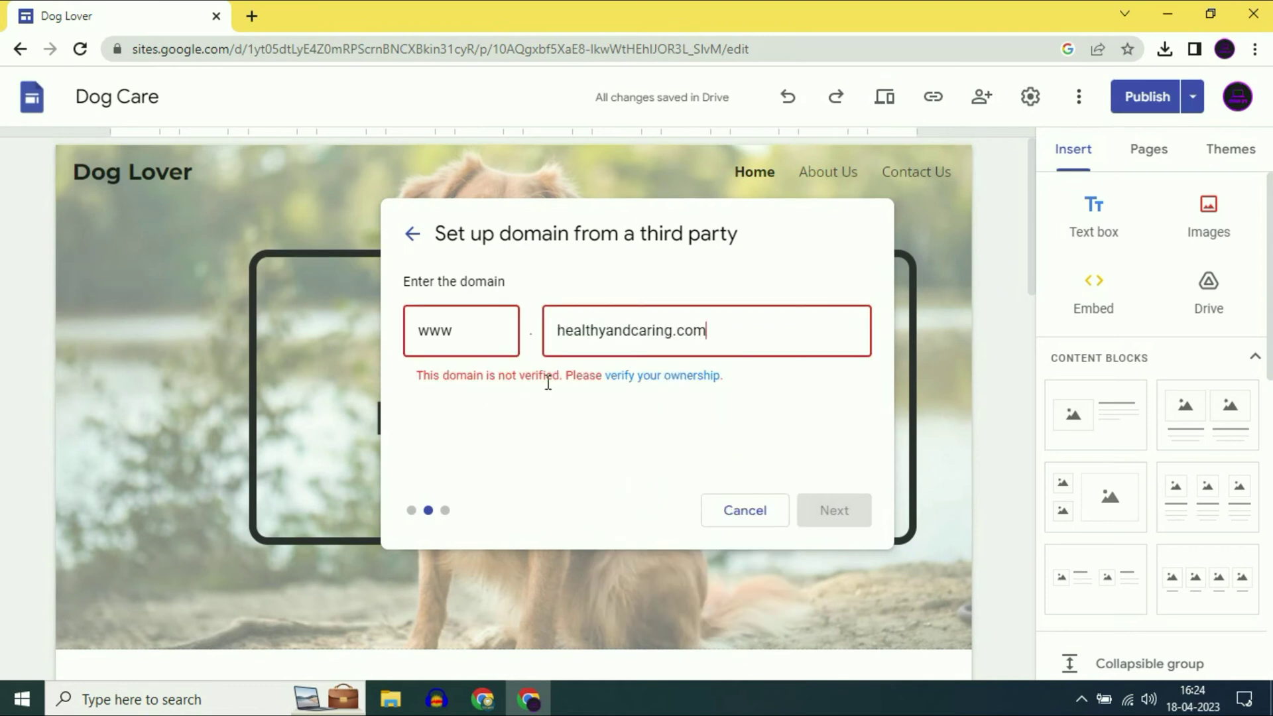
Open the ownership verification page for the entered domain and continue from it to Google Search Console.
click(664, 385)
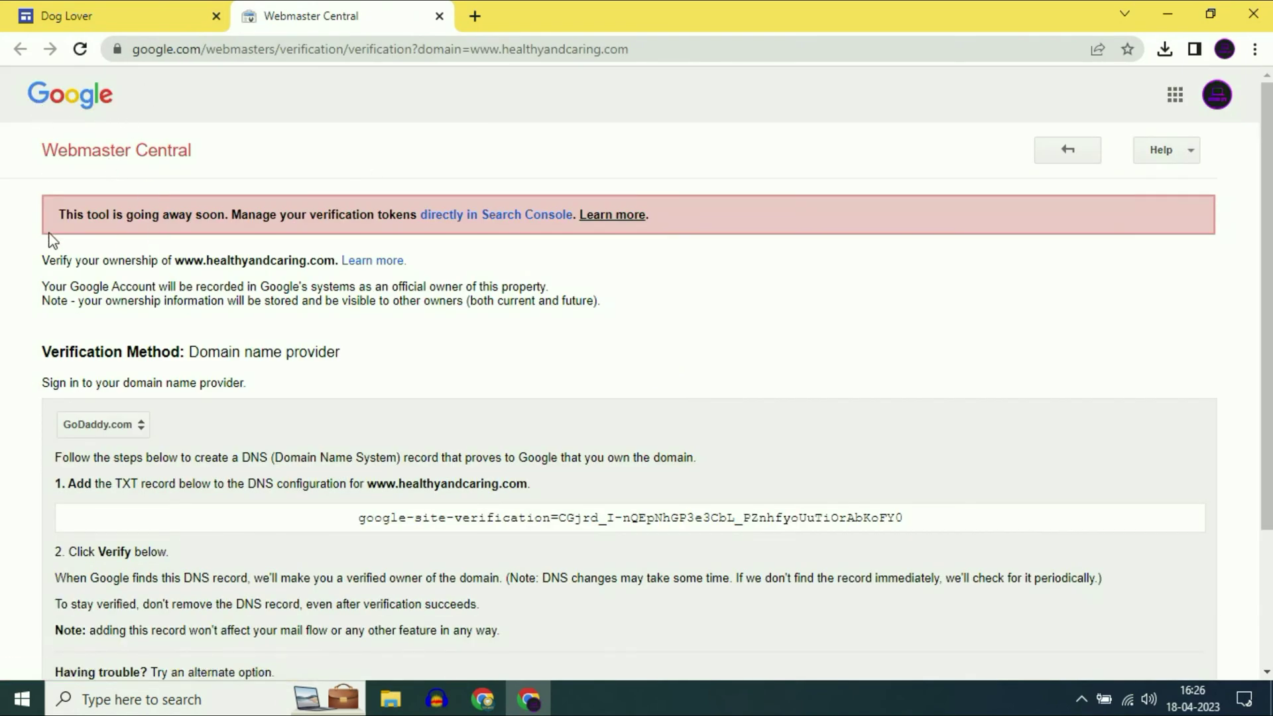
drag(58, 216, 405, 221)
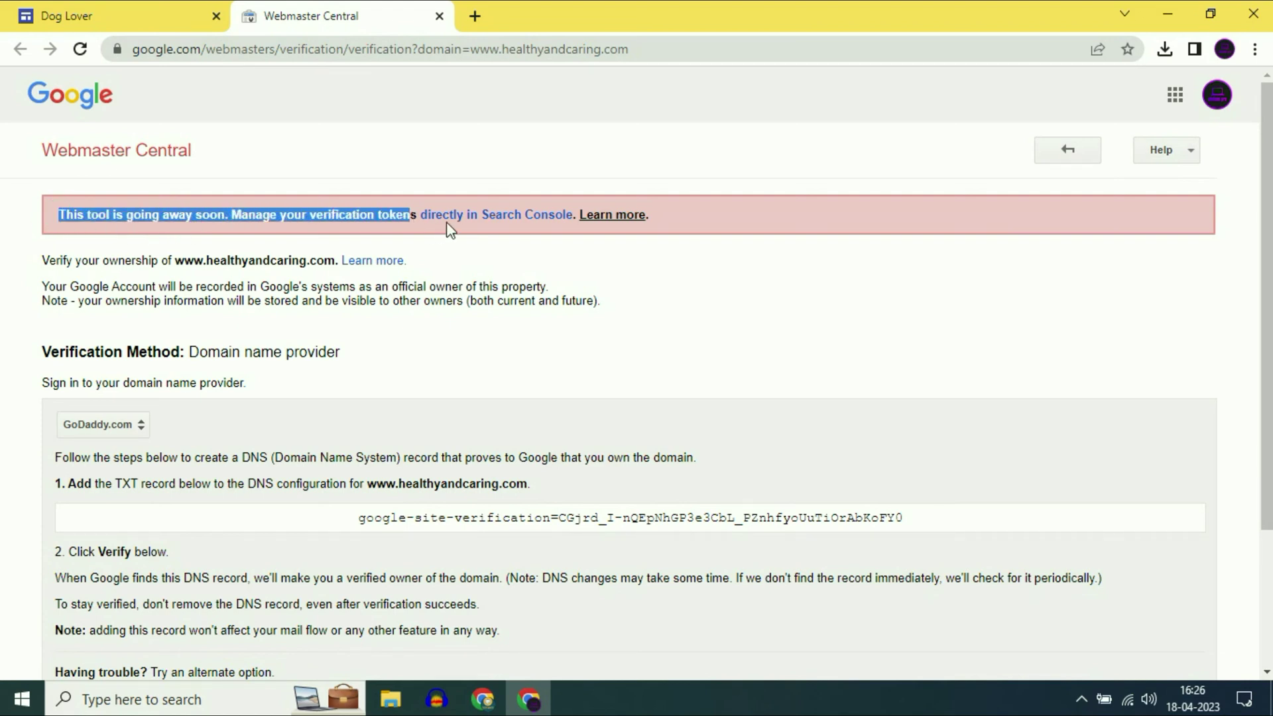
click(588, 118)
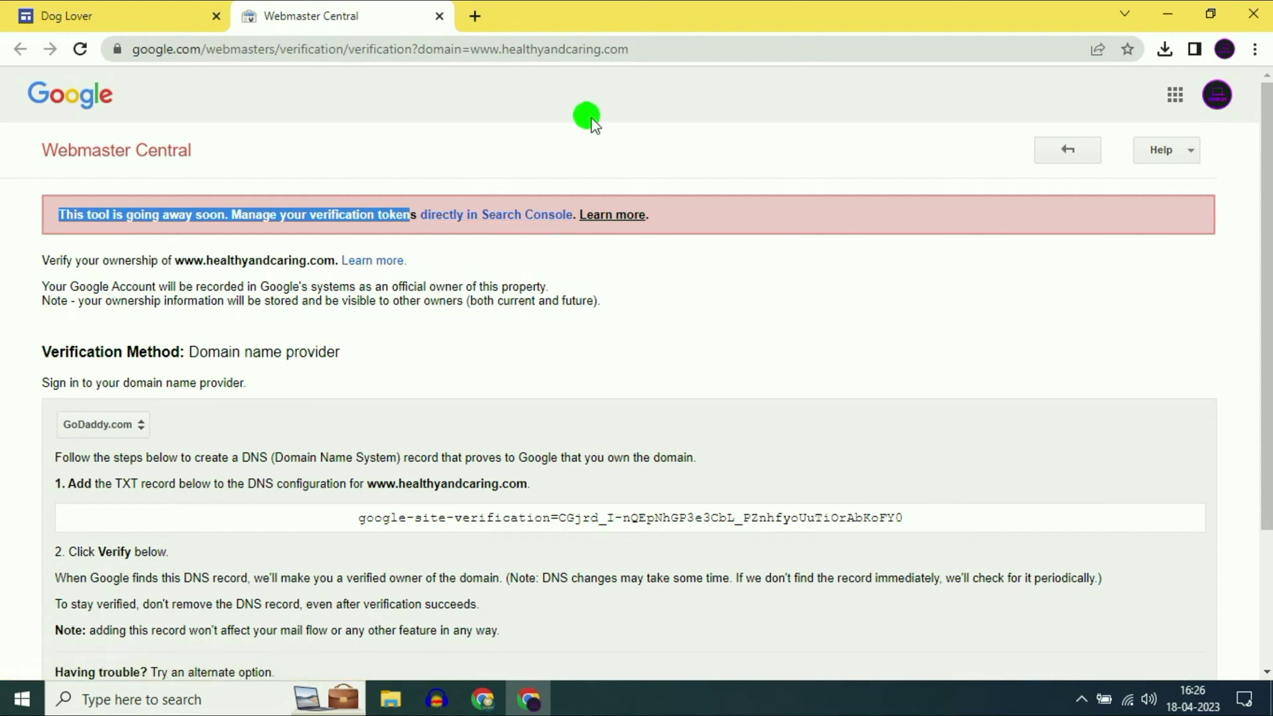
click(514, 224)
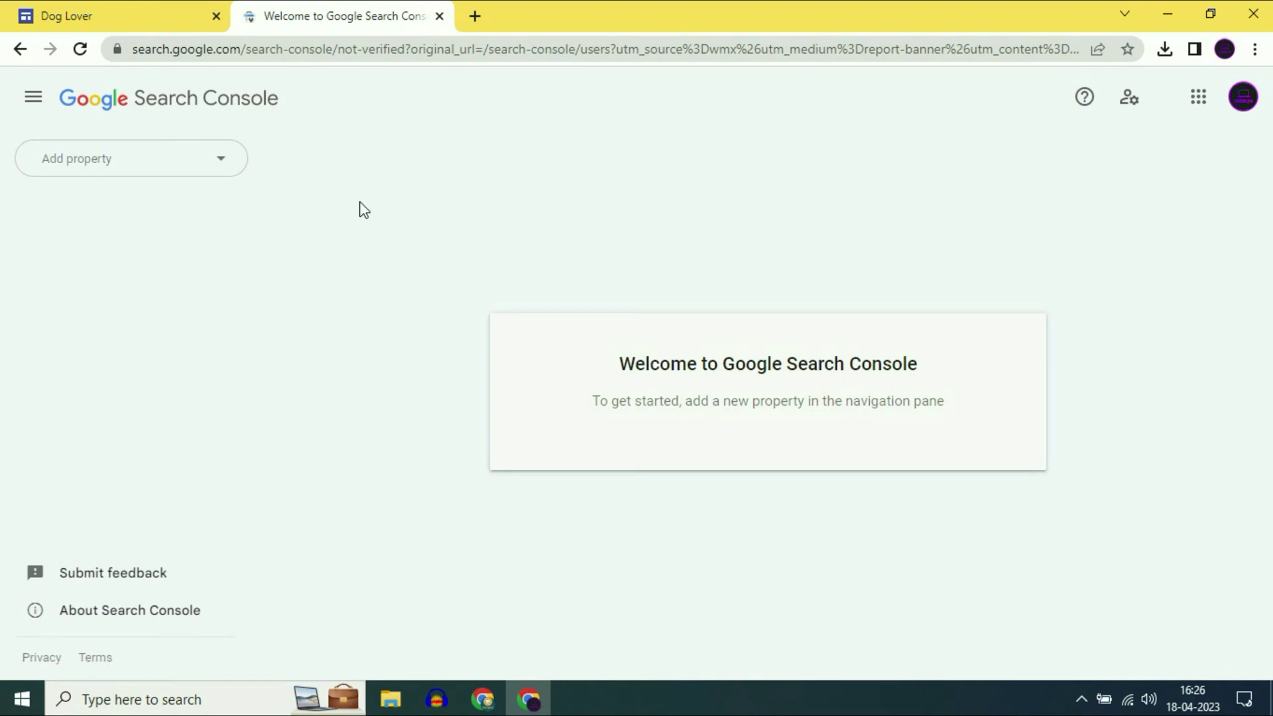
click(99, 15)
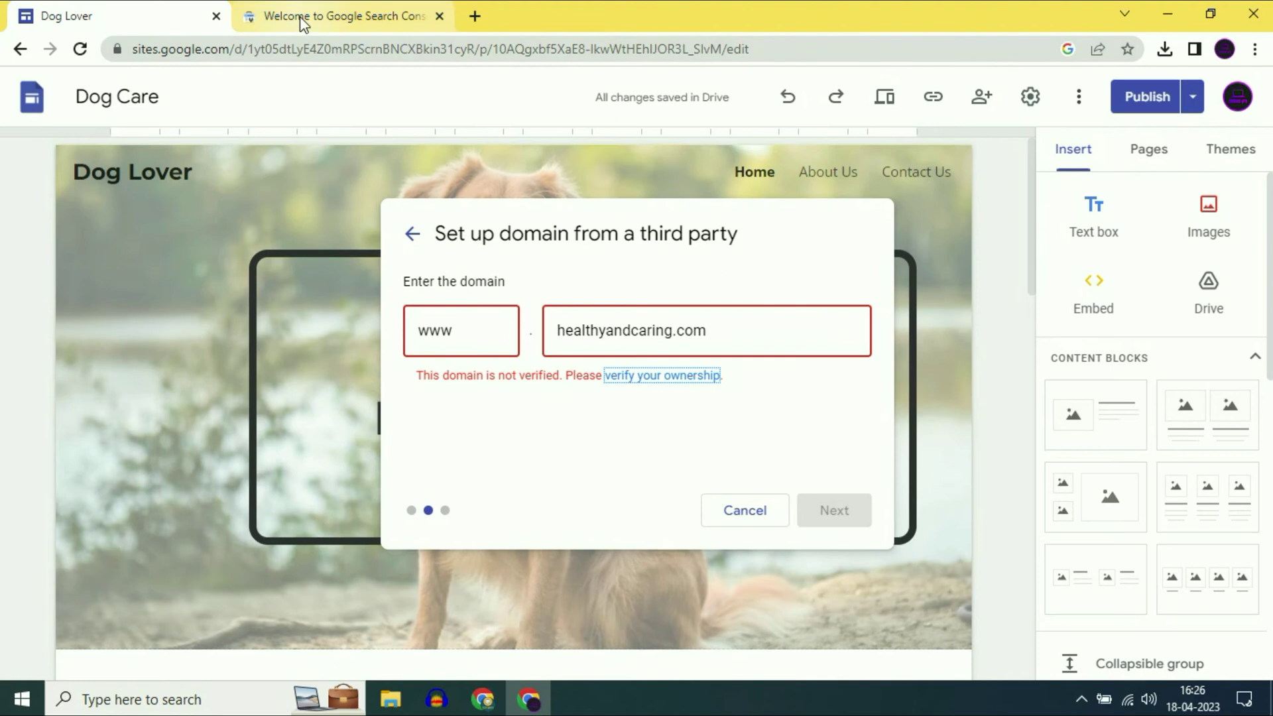
click(271, 16)
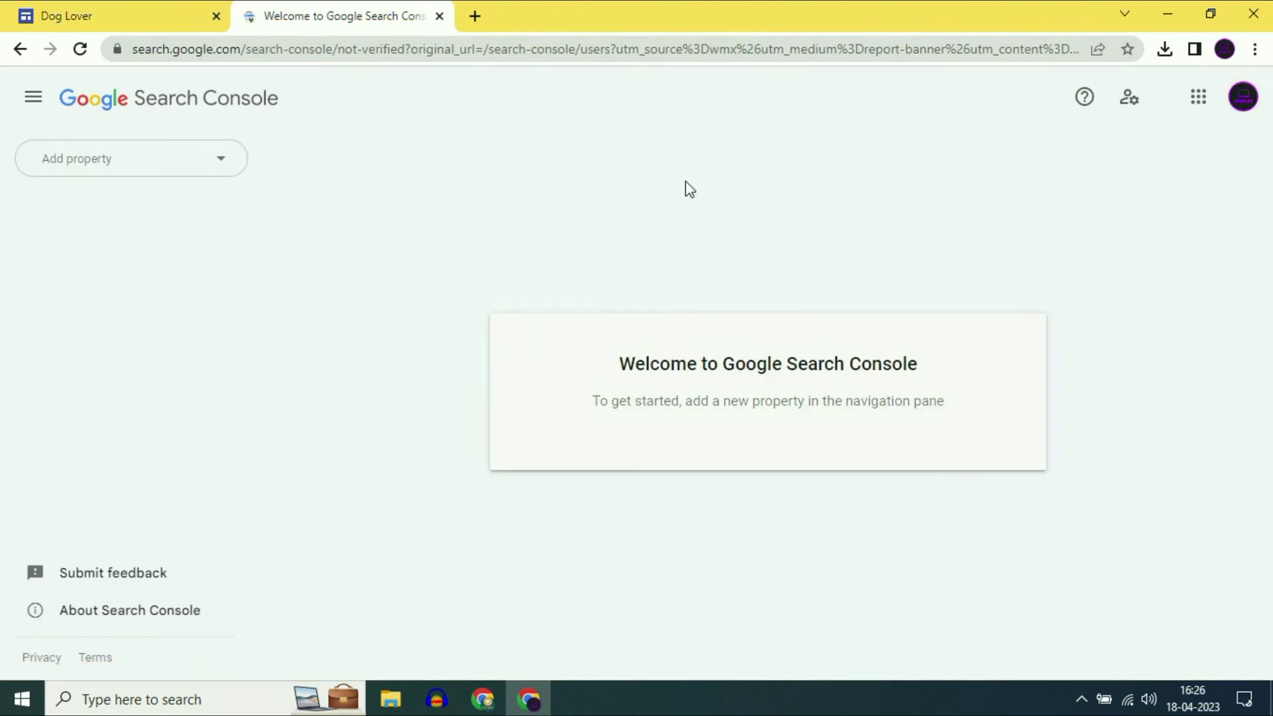
Add a Domain-type property in Search Console, using healthyandcaring.com copied from GoDaddy, and continue to its DNS ownership verification.
click(221, 161)
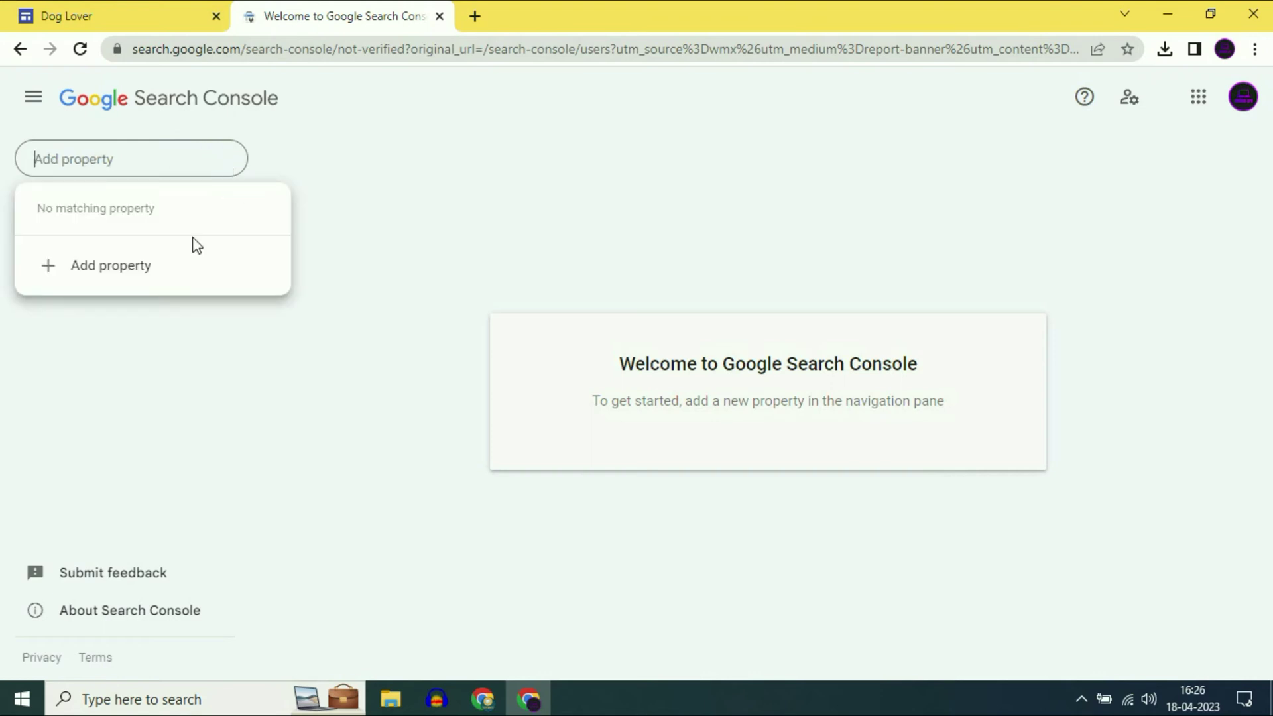
click(111, 266)
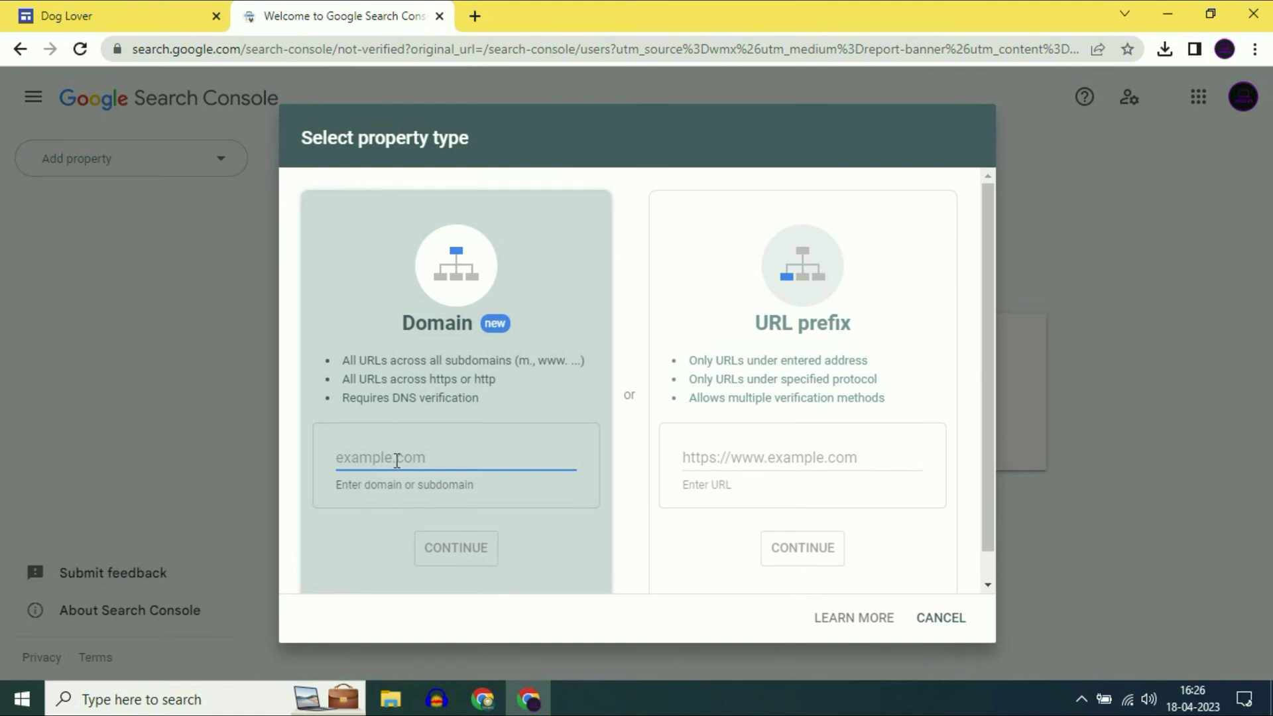
click(483, 700)
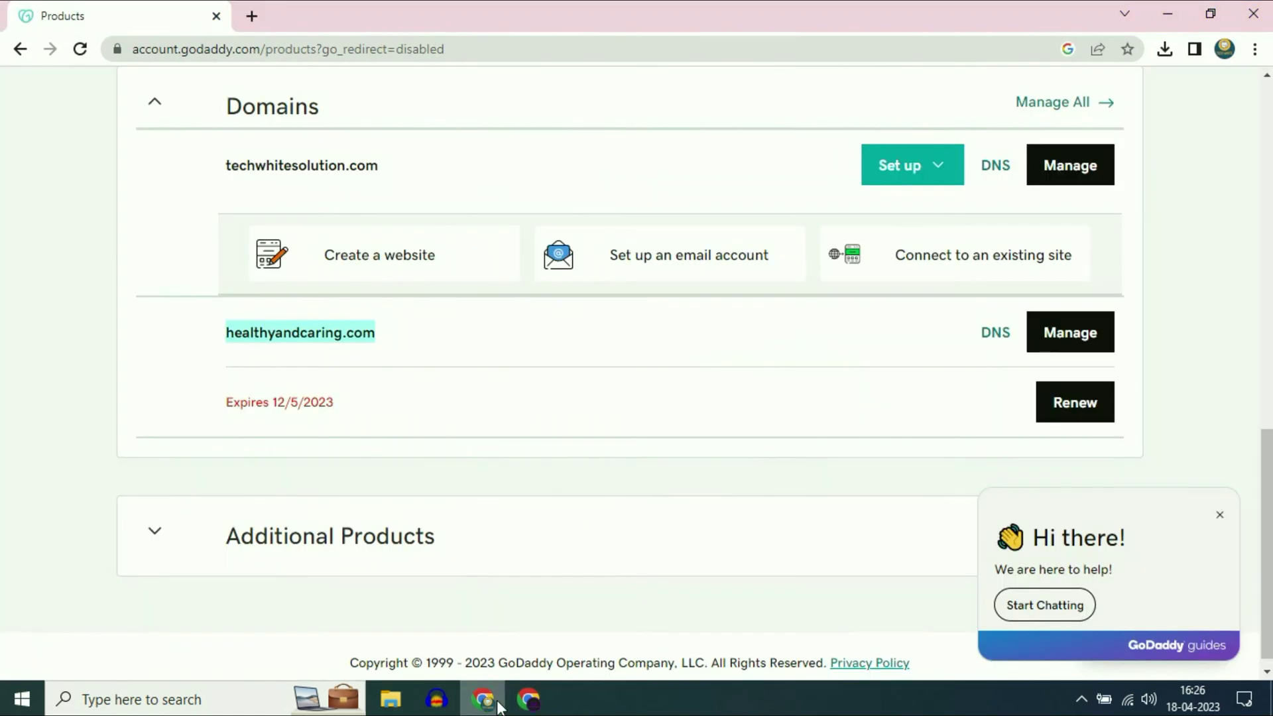
right_click(331, 336)
click(358, 350)
click(527, 701)
right_click(351, 455)
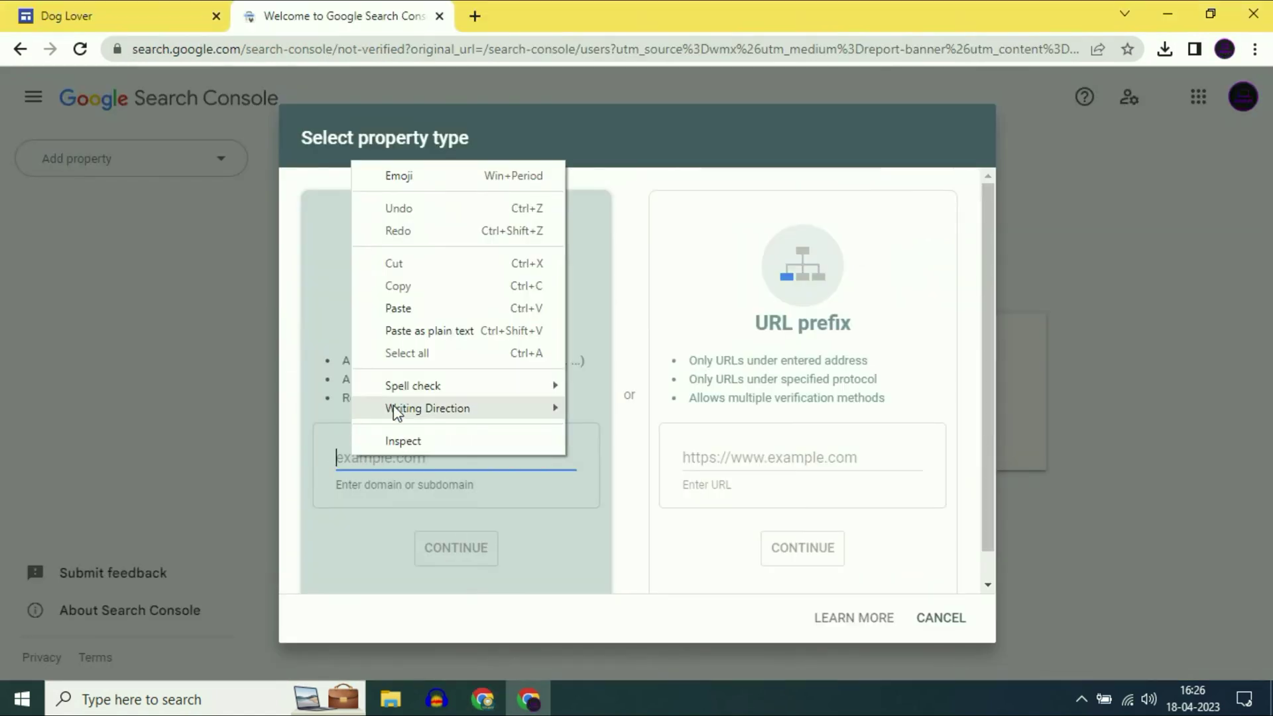
click(407, 313)
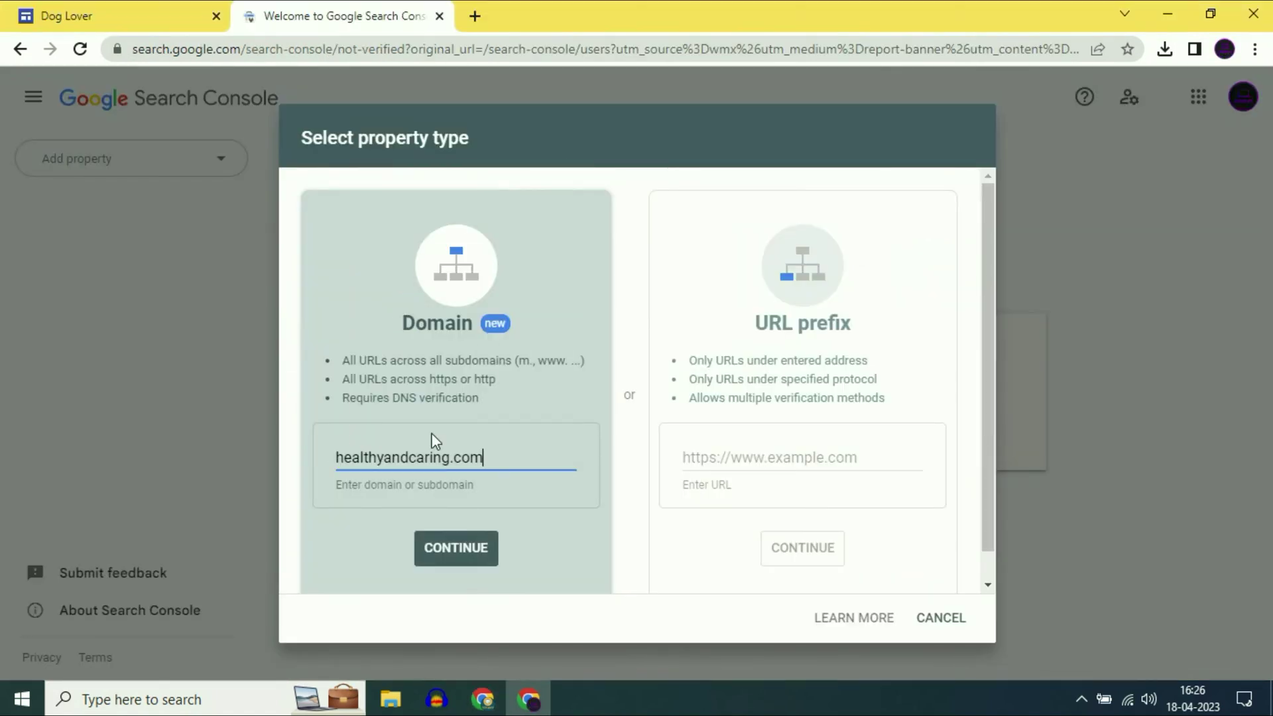
click(474, 549)
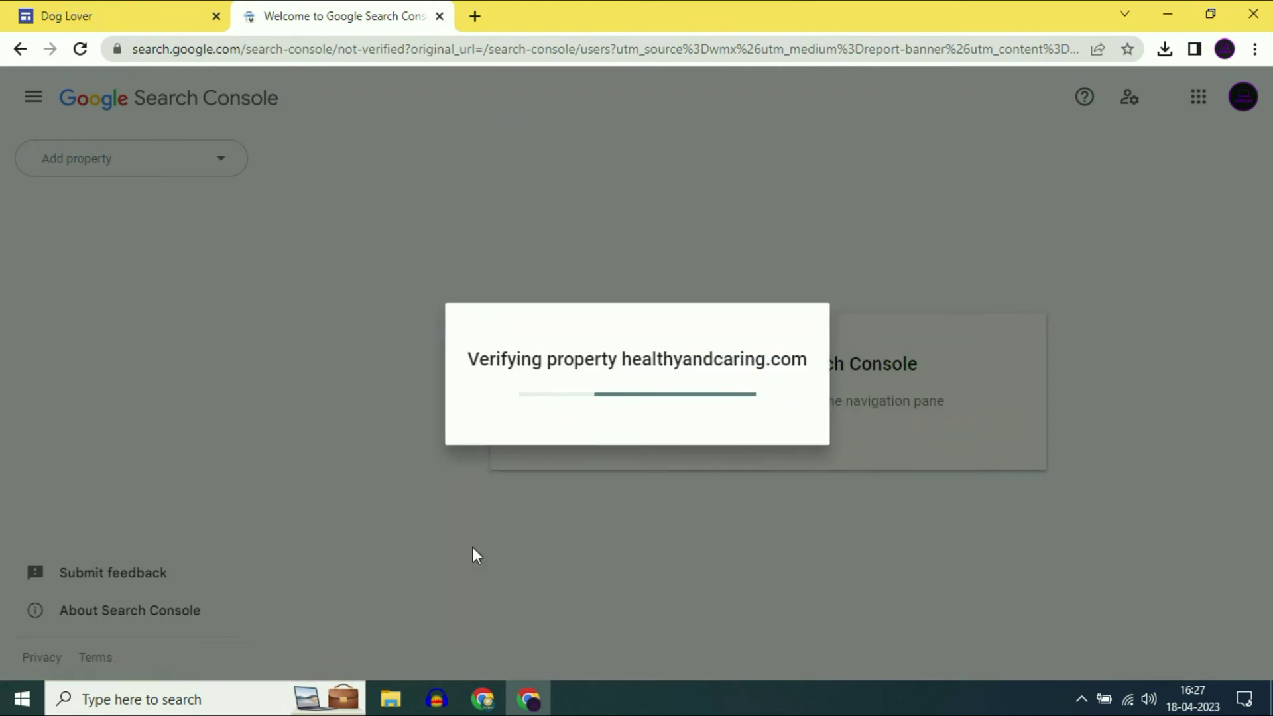
drag(358, 199, 681, 204)
click(438, 230)
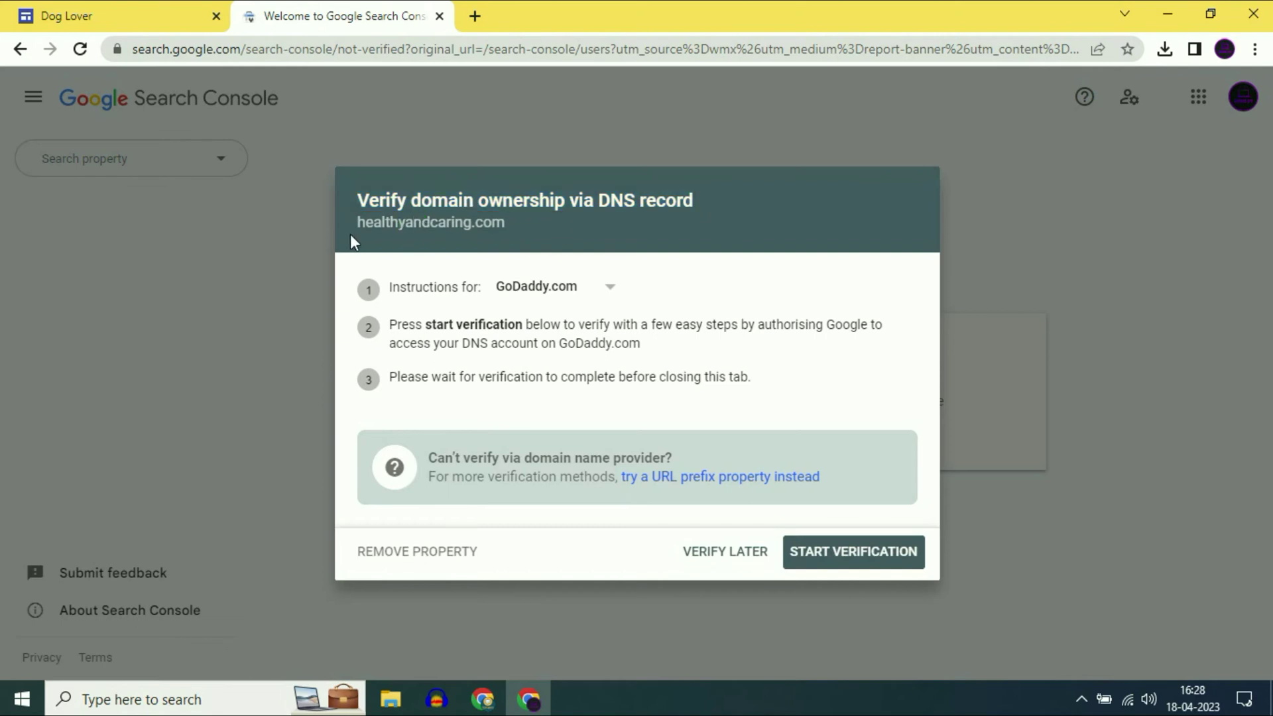
Set the healthyandcaring.com ownership verification instructions to Any DNS provider and the record type to CNAME.
drag(358, 224, 509, 226)
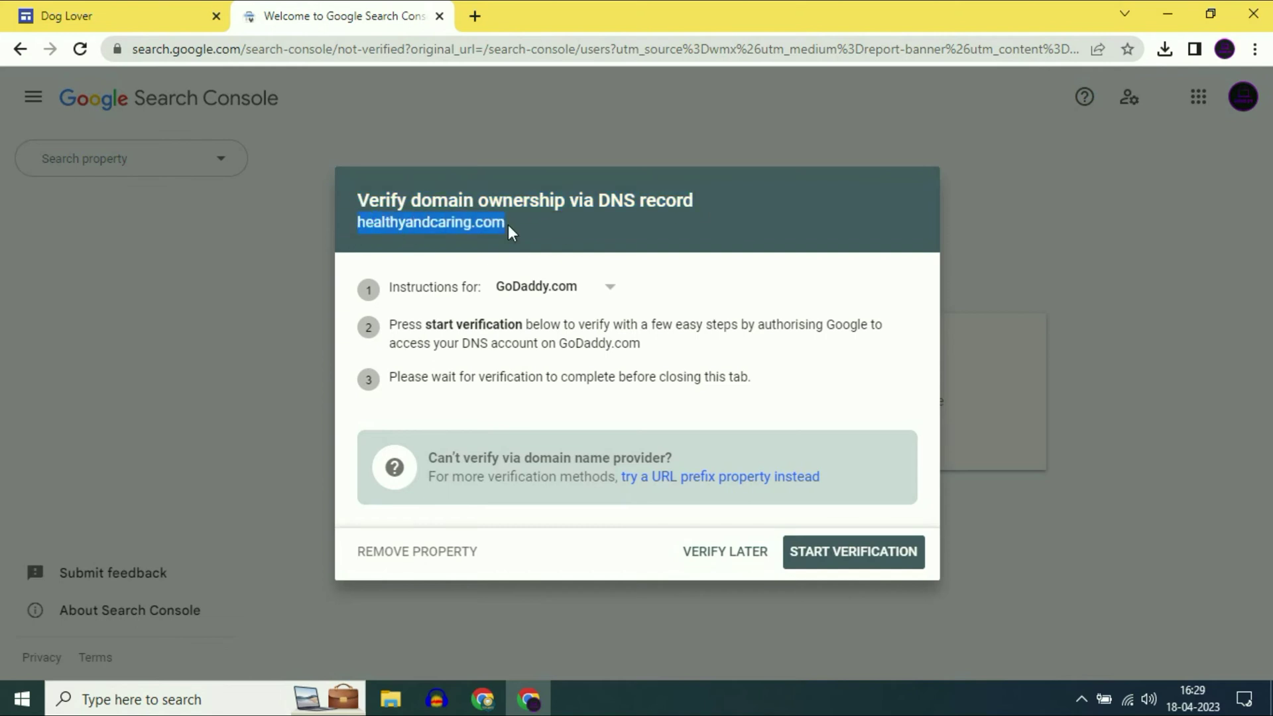
click(590, 220)
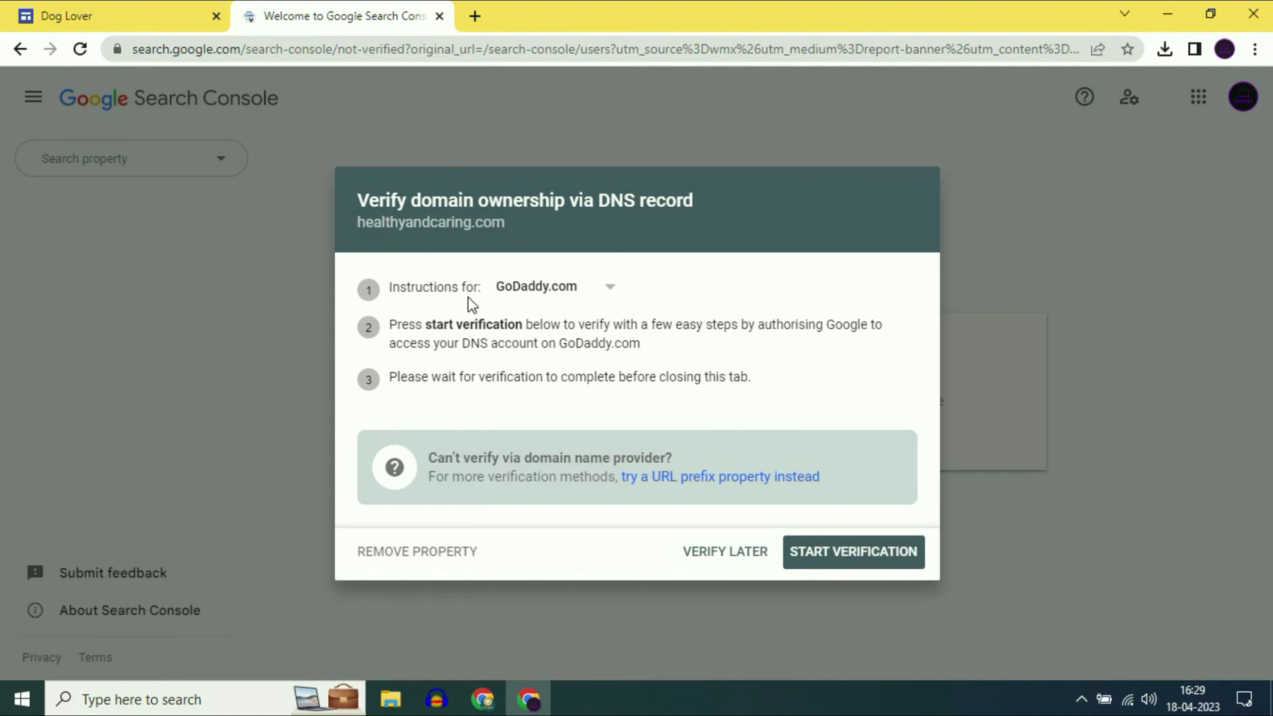
click(607, 290)
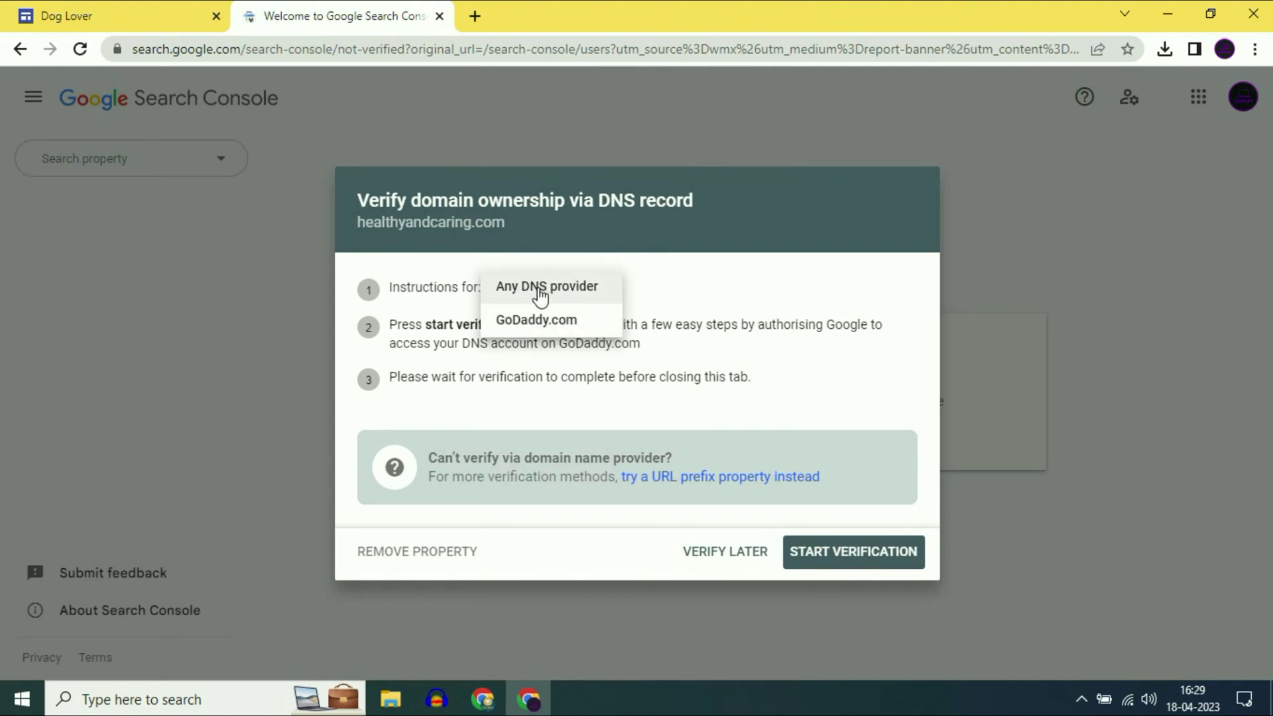
click(541, 289)
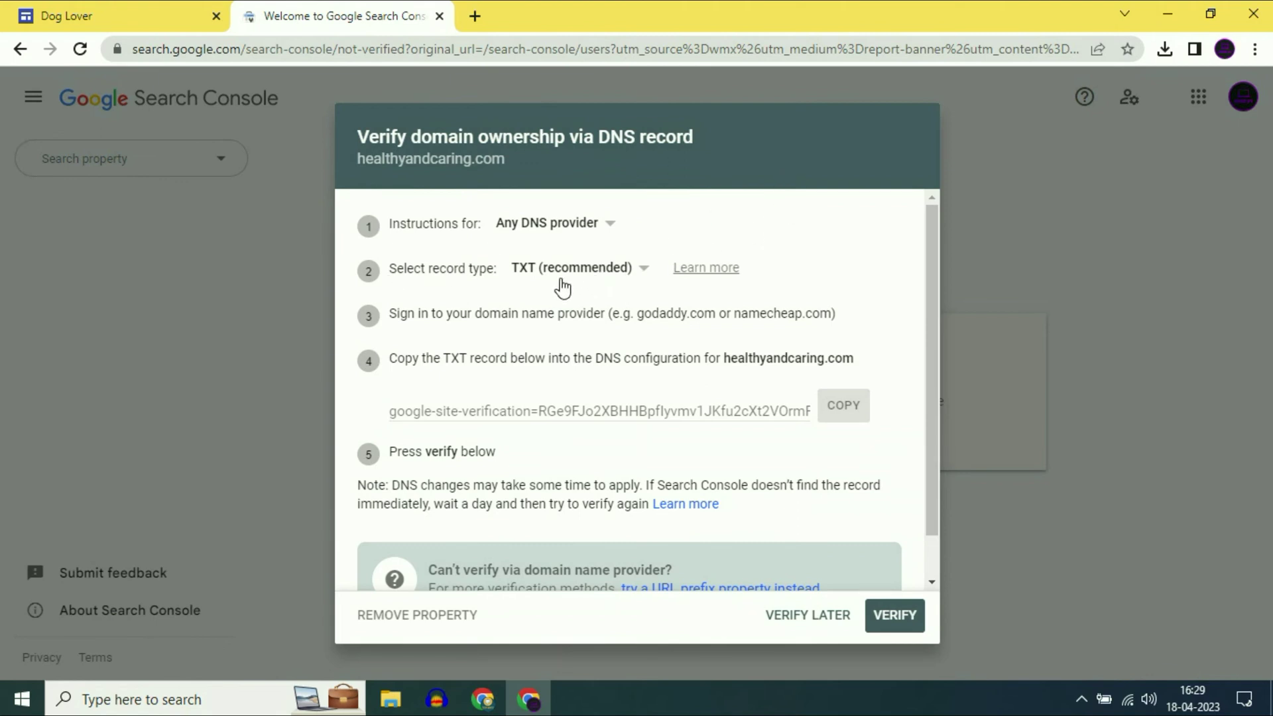
click(632, 273)
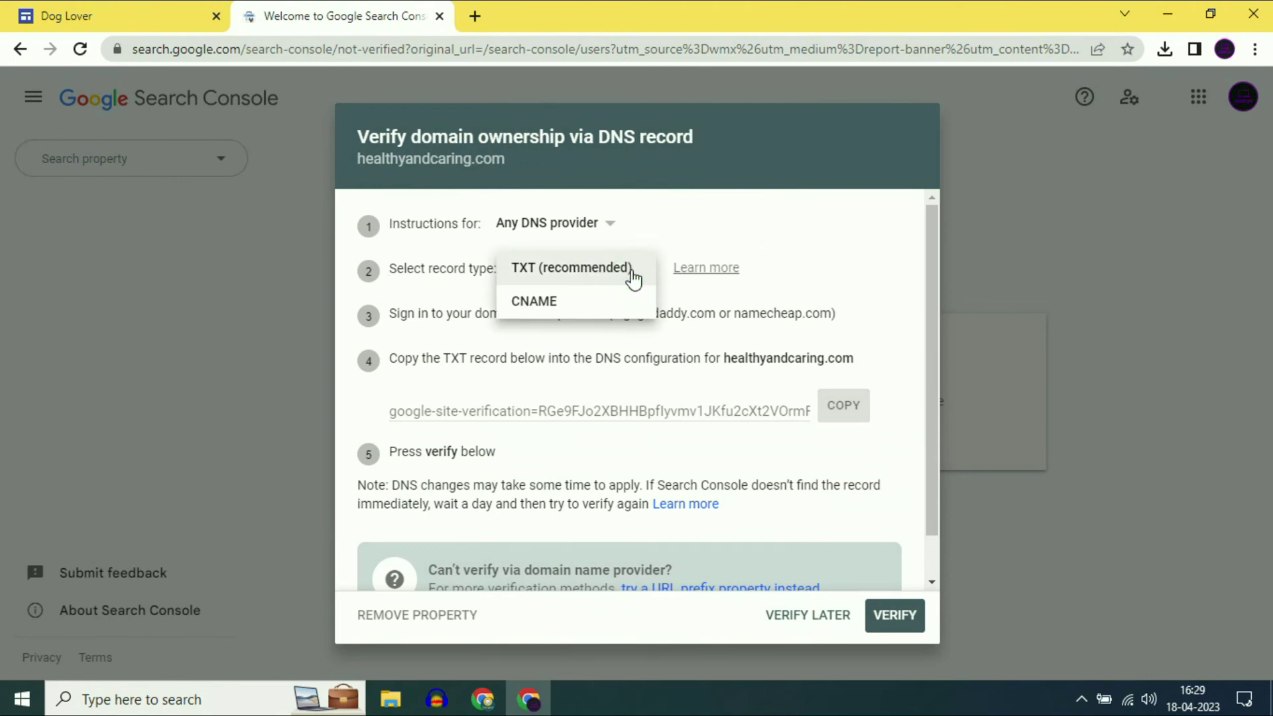
click(555, 306)
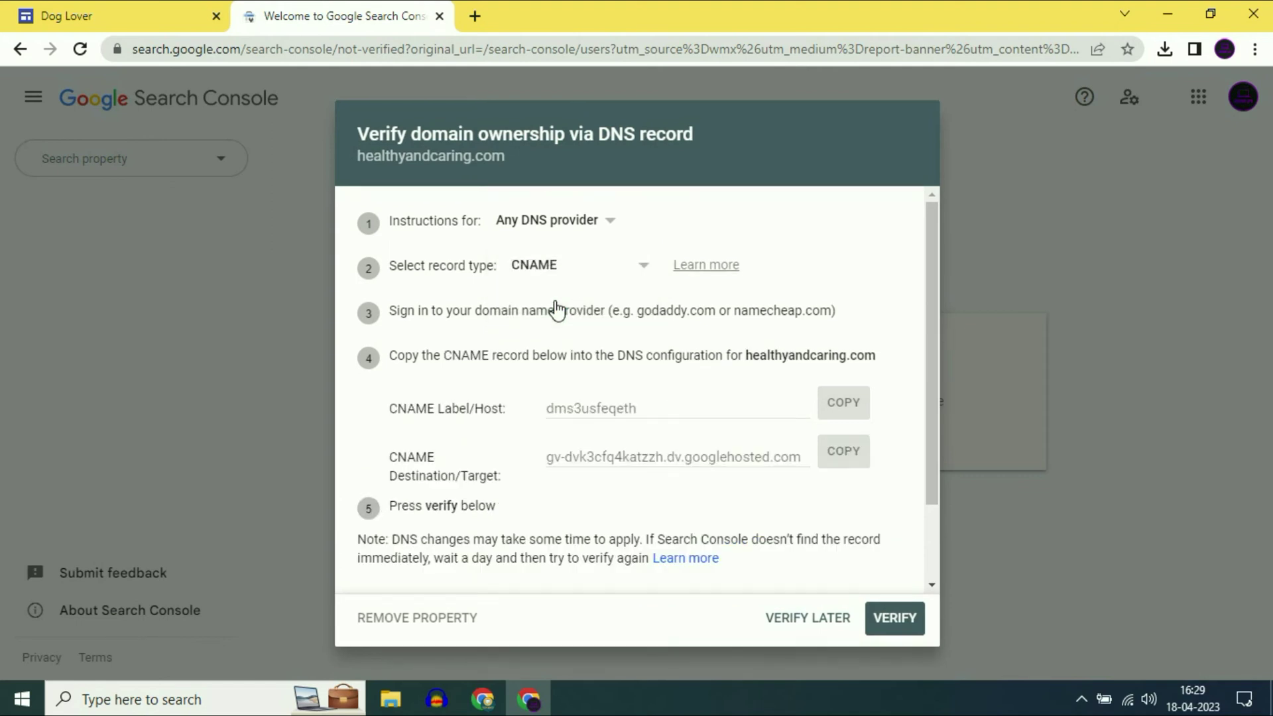
scroll(729, 340, down, 2)
scroll(724, 342, up, 2)
Switch to GoDaddy, open the DNS management for healthyandcaring.com and look through its DNS records.
click(482, 699)
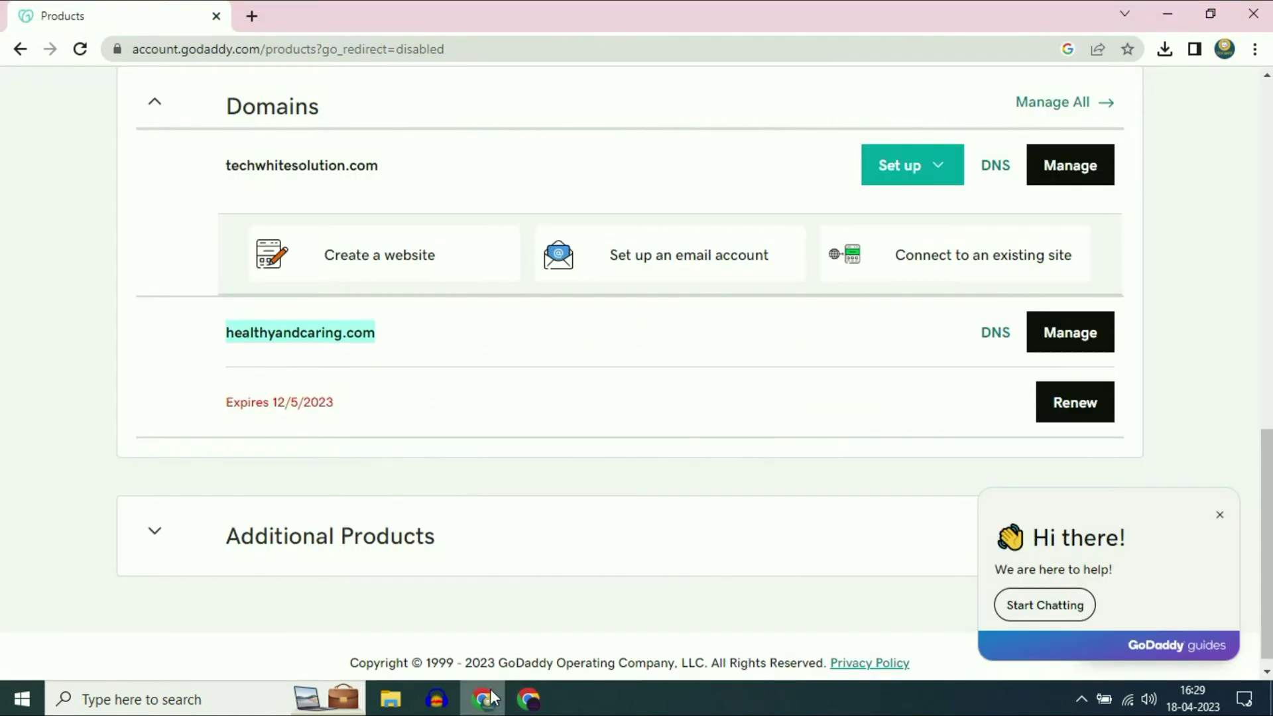
click(596, 336)
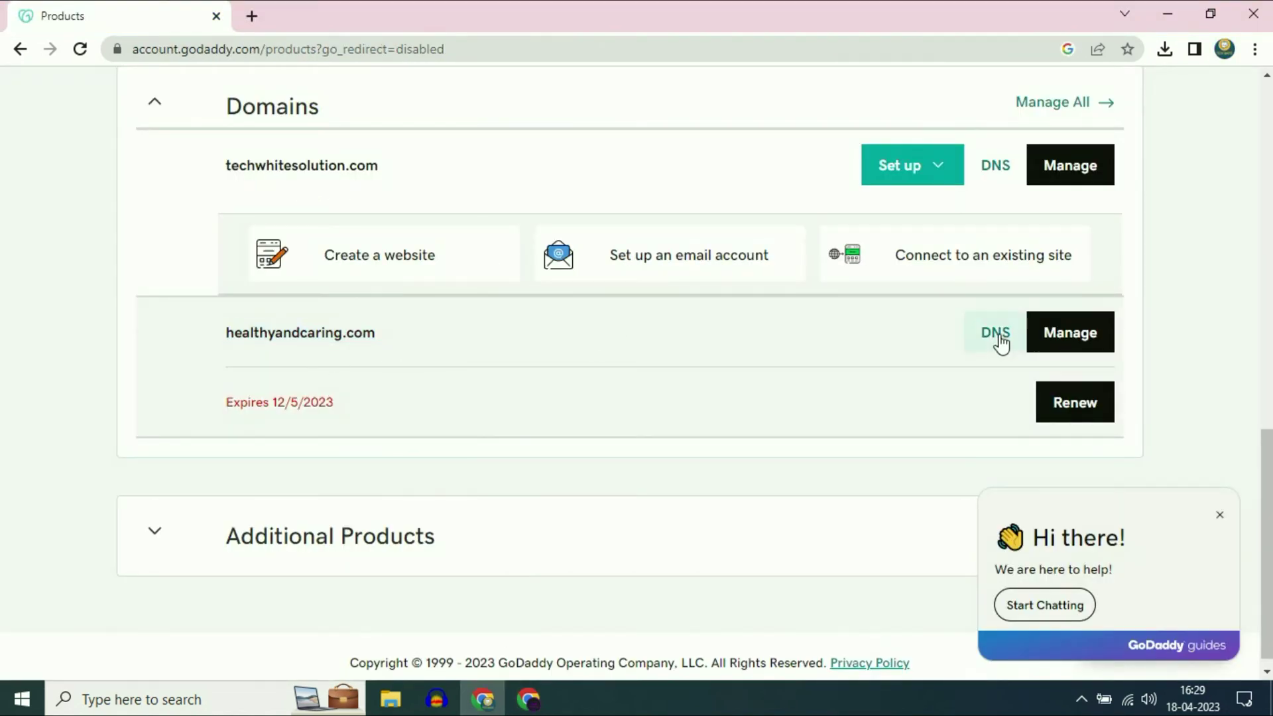
click(998, 336)
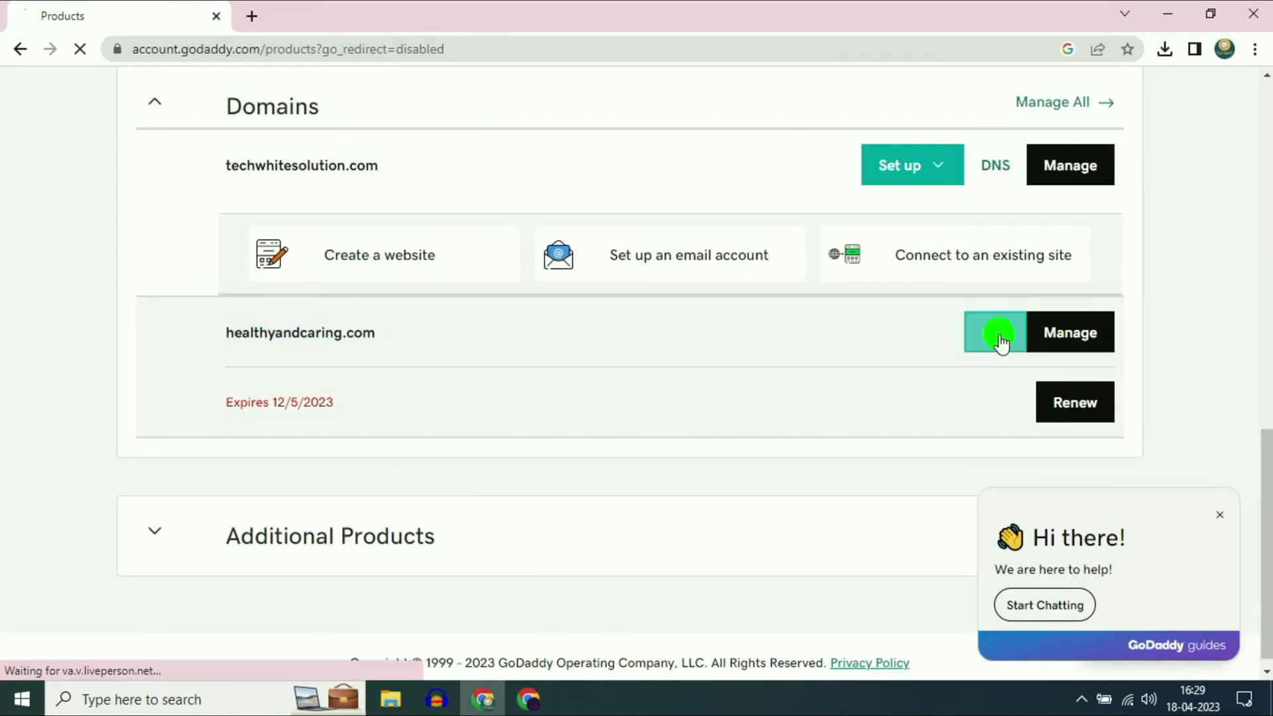
scroll(726, 253, down, 10)
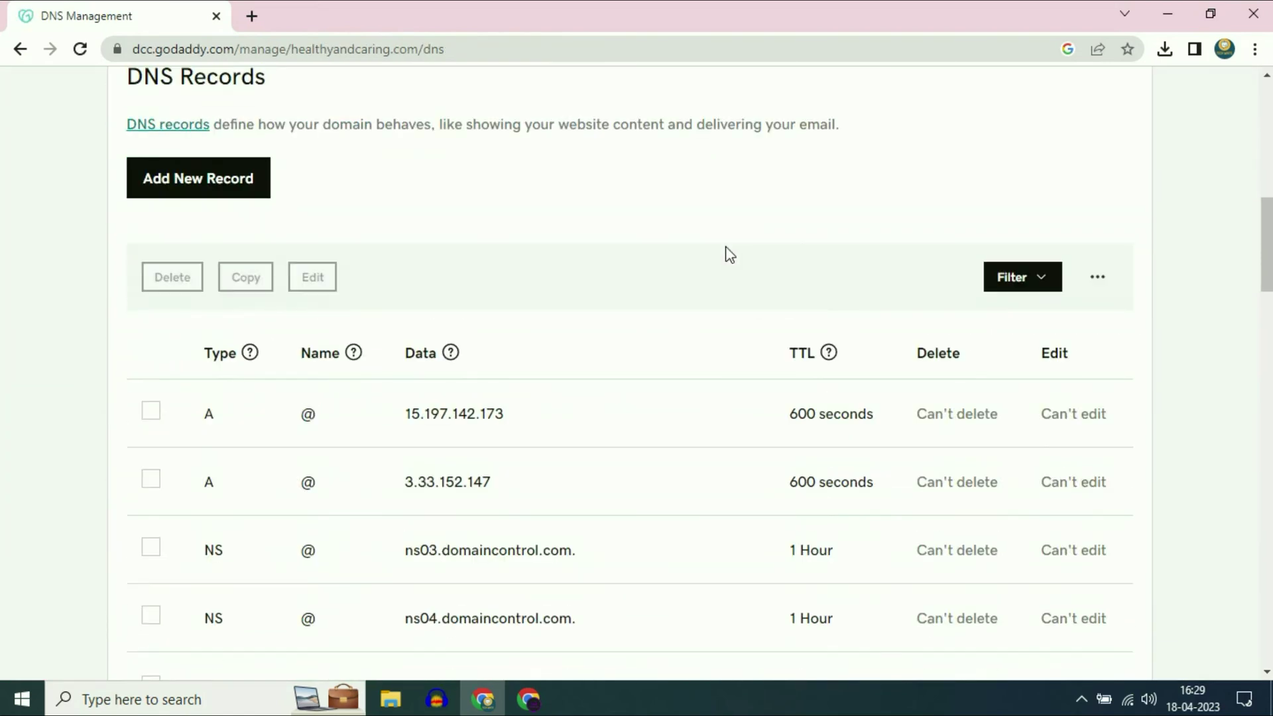
scroll(725, 253, up, 4)
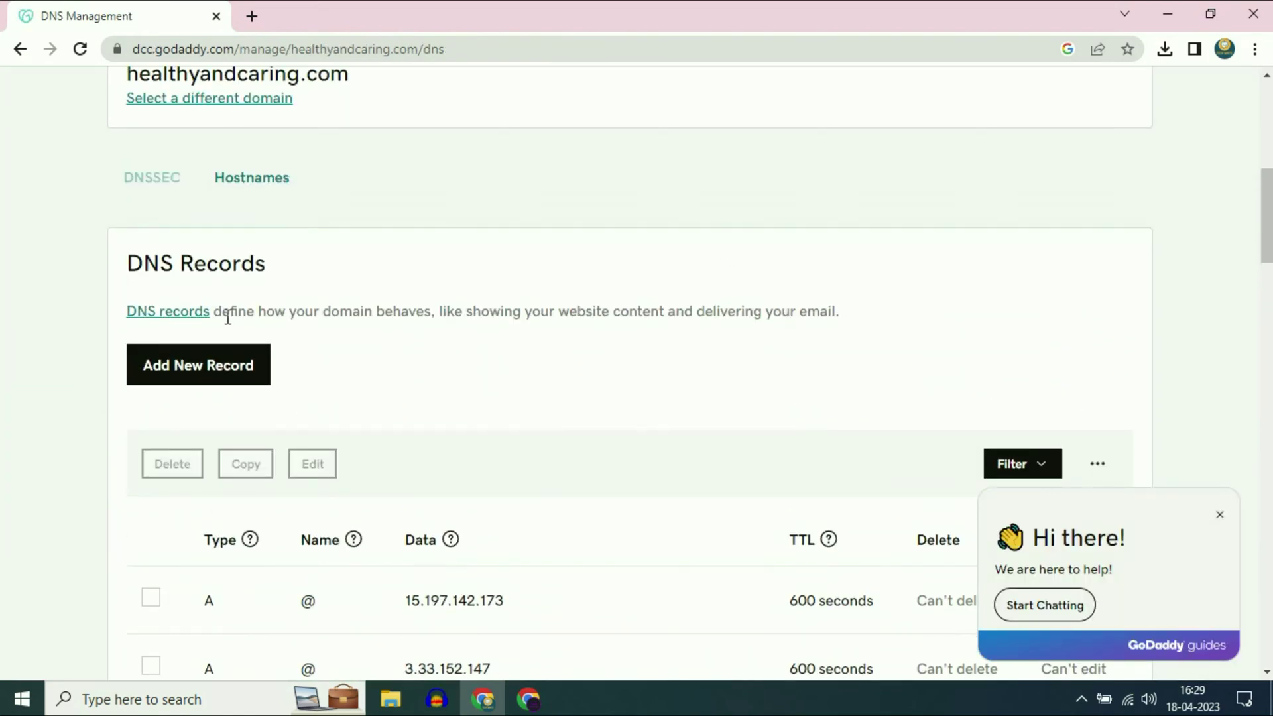
drag(130, 264, 312, 273)
click(568, 278)
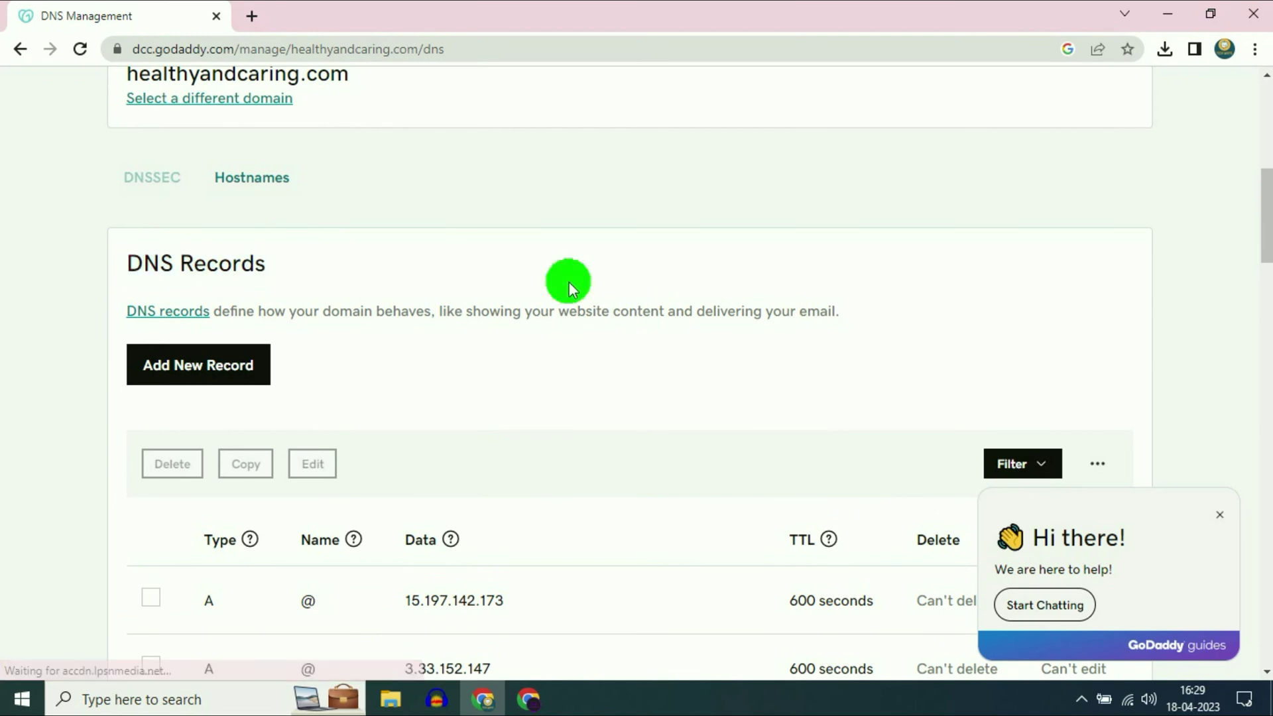
scroll(664, 325, down, 3)
scroll(664, 324, down, 3)
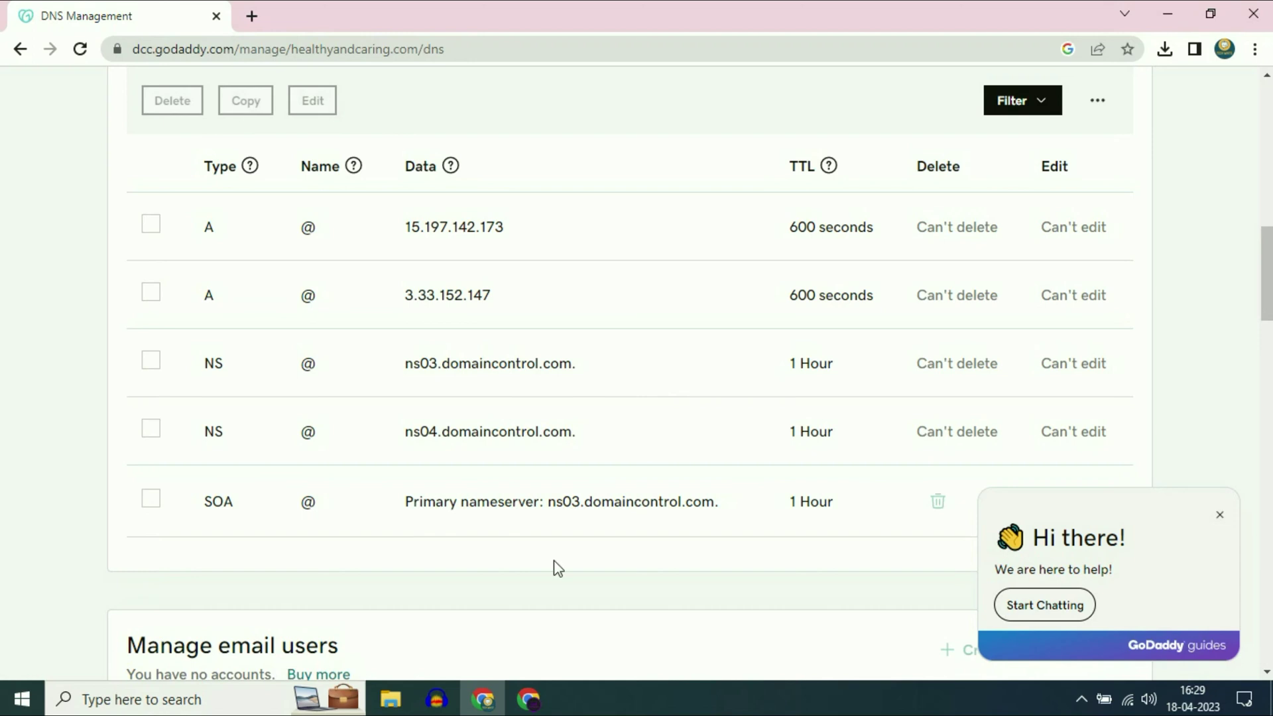
Copy the CNAME label/host from Search Console and start a new CNAME record in GoDaddy with it as the name.
click(531, 699)
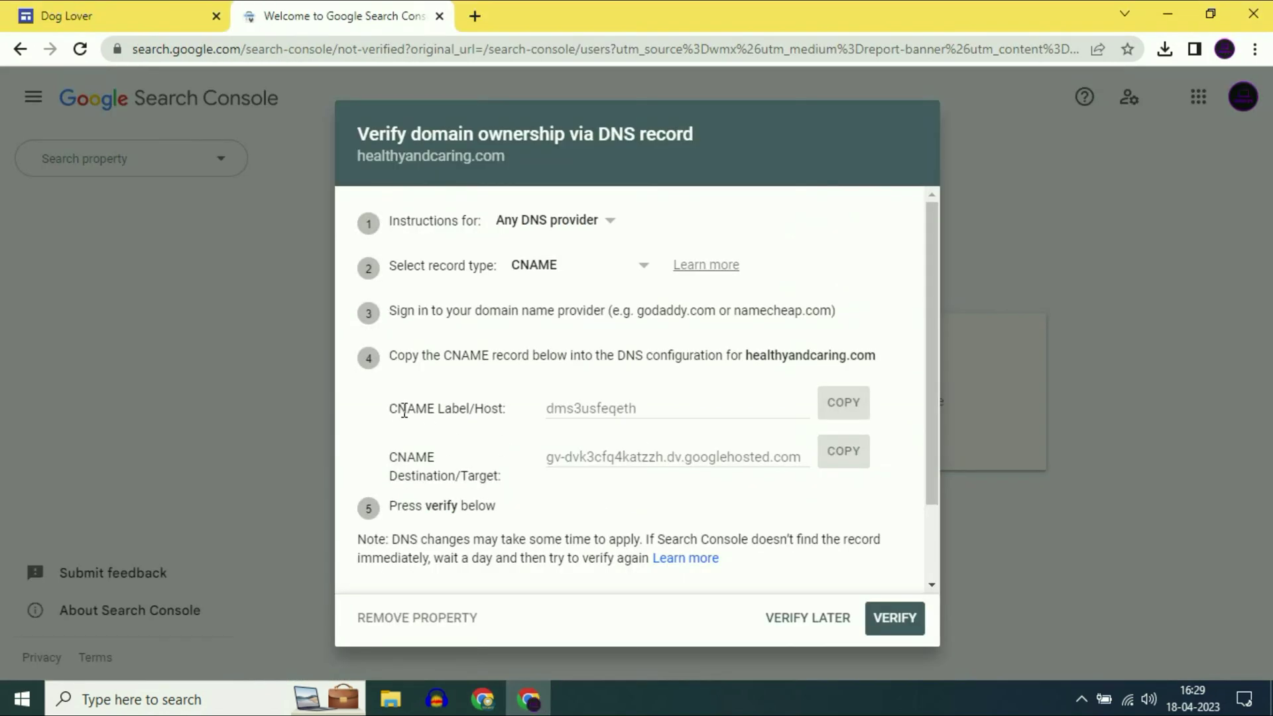
click(842, 404)
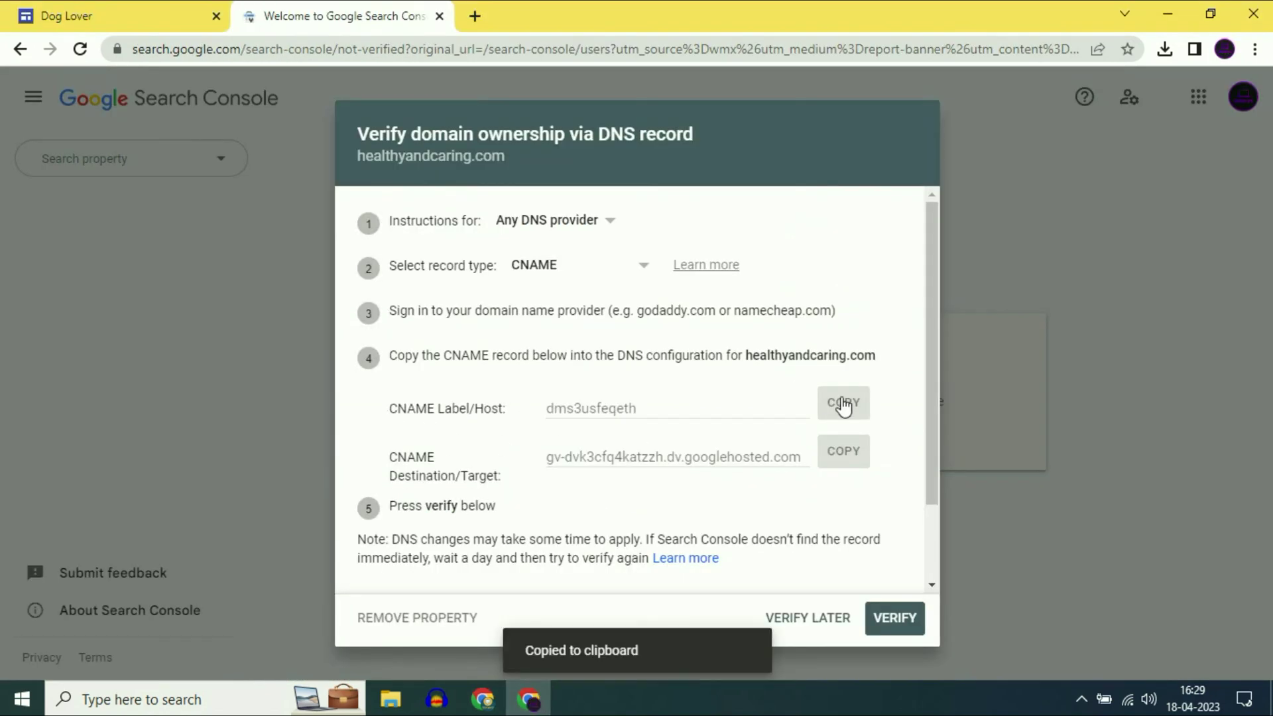
click(483, 699)
scroll(781, 431, up, 3)
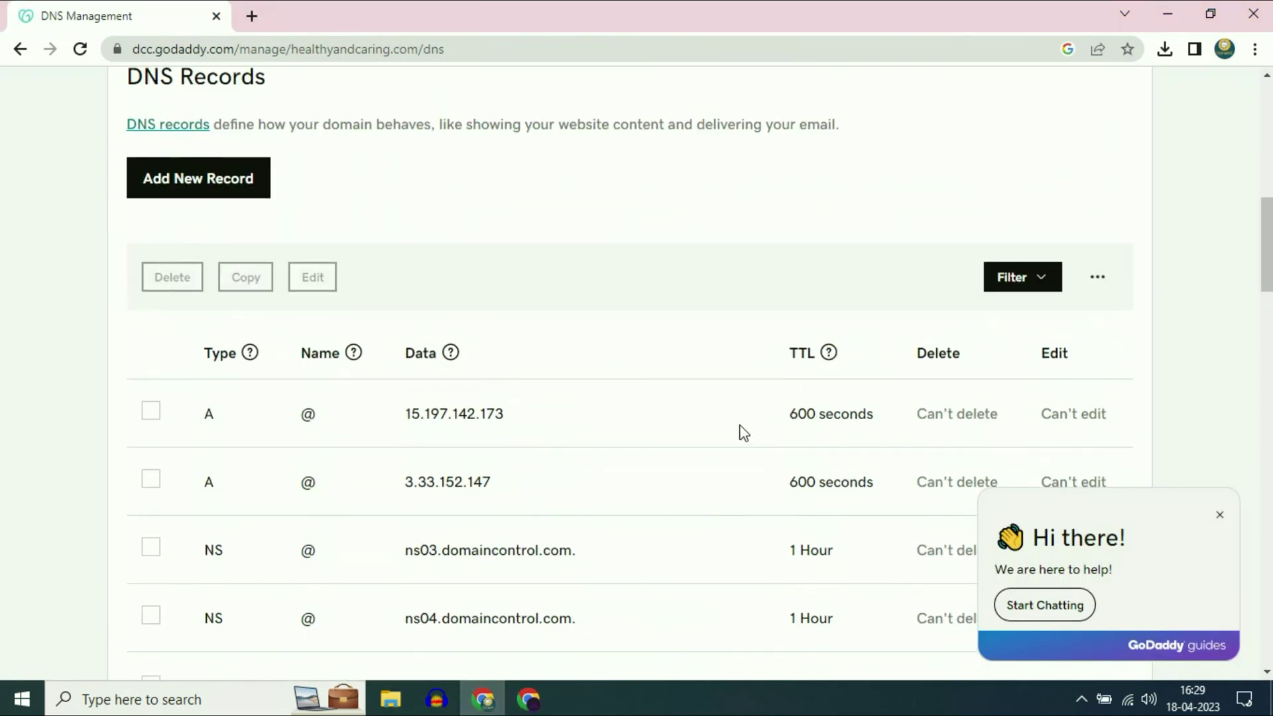
click(207, 188)
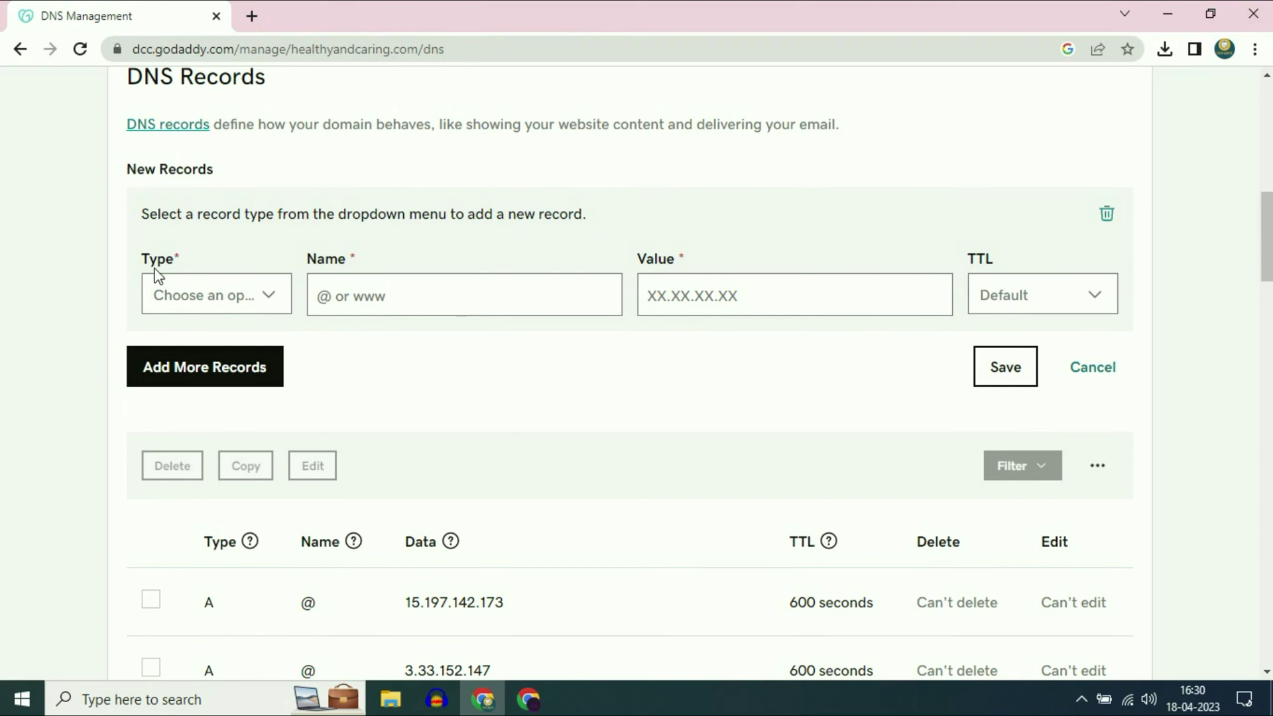
click(271, 300)
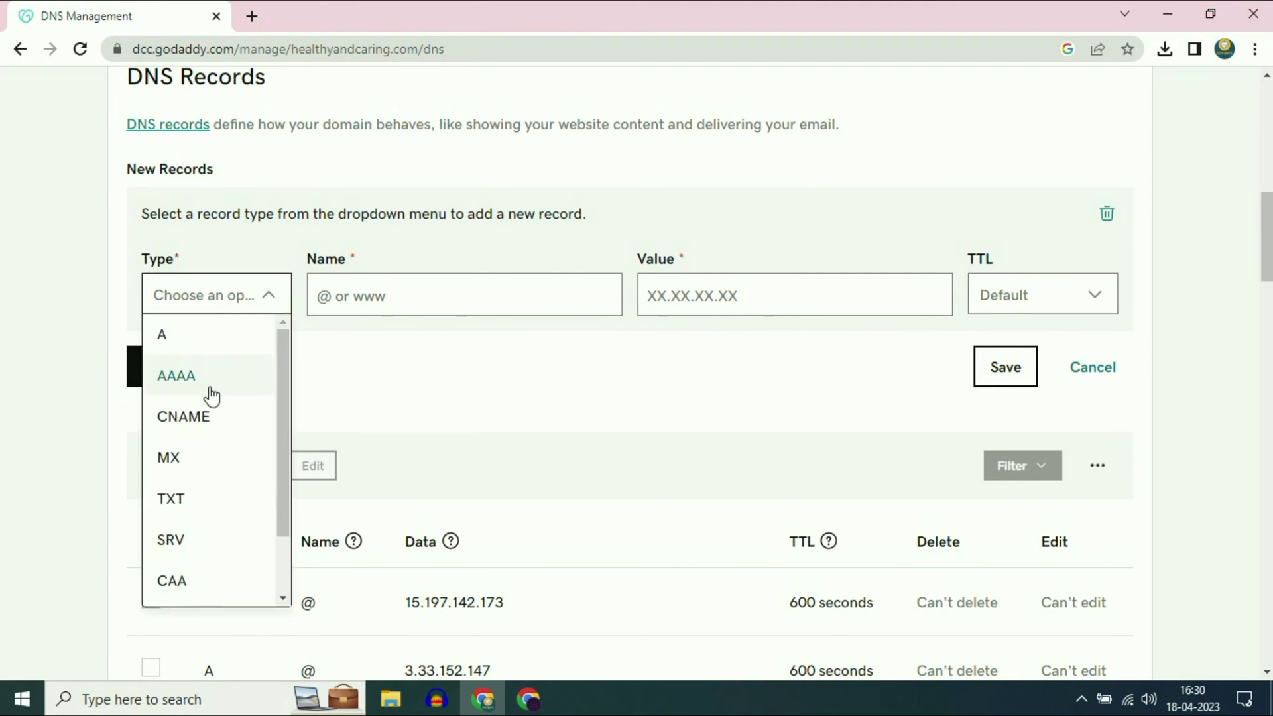
click(186, 418)
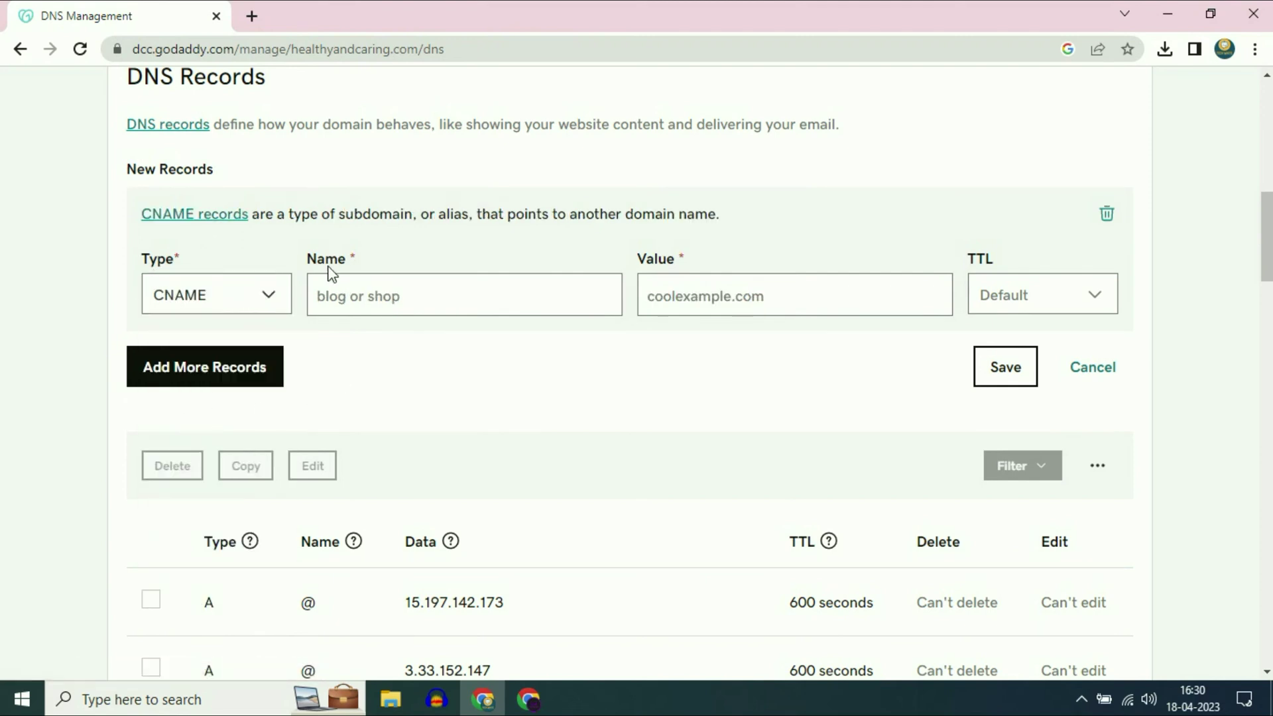
right_click(340, 299)
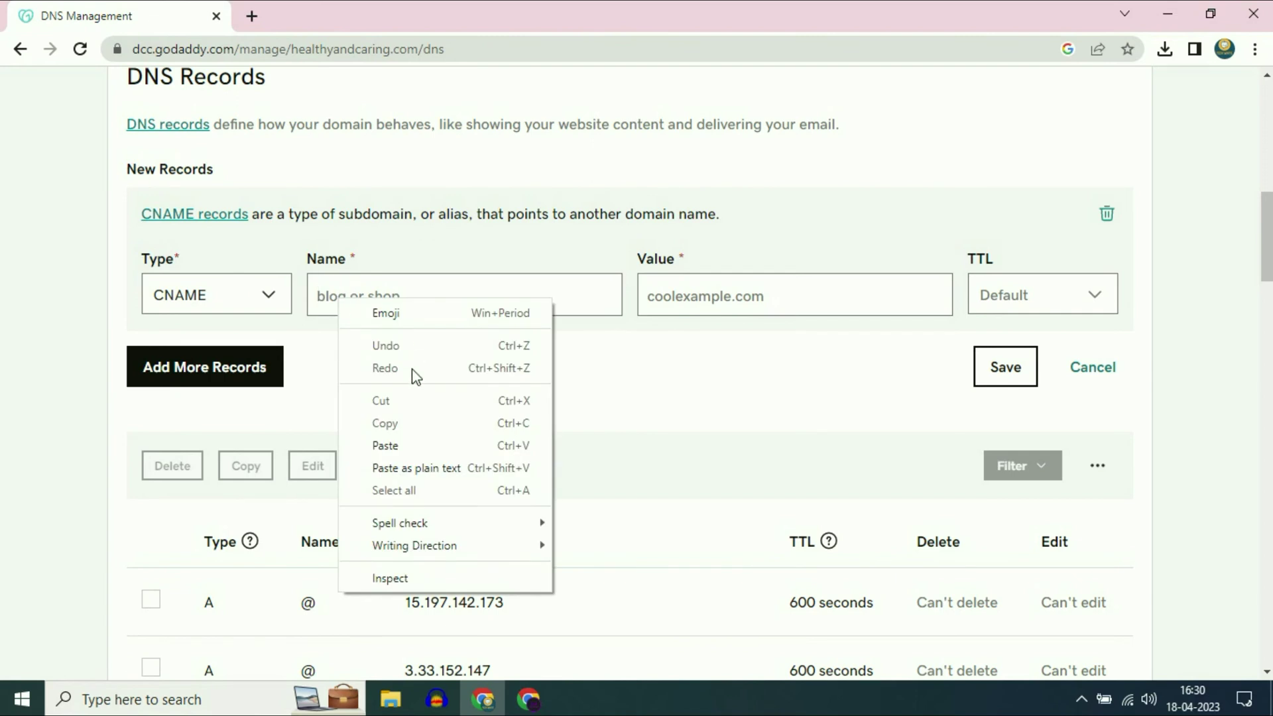
click(395, 445)
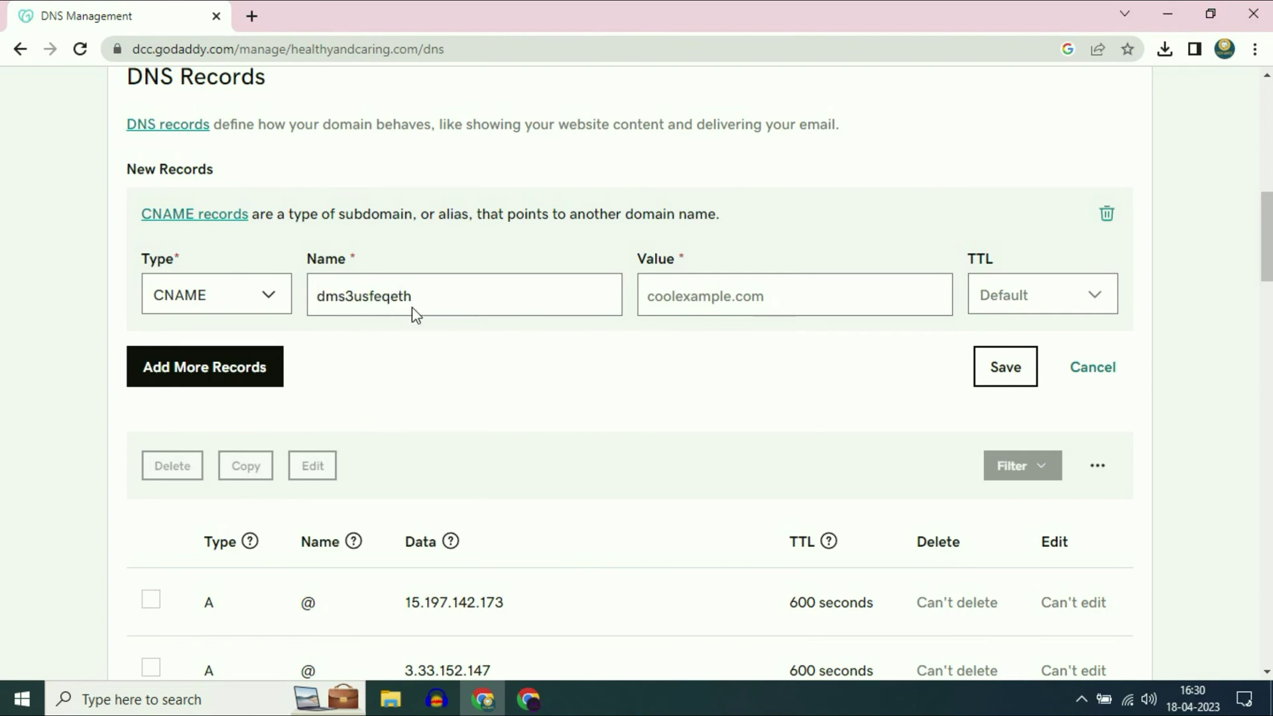
Copy the CNAME destination/target from Search Console and paste it as the value of the new GoDaddy CNAME record.
click(528, 698)
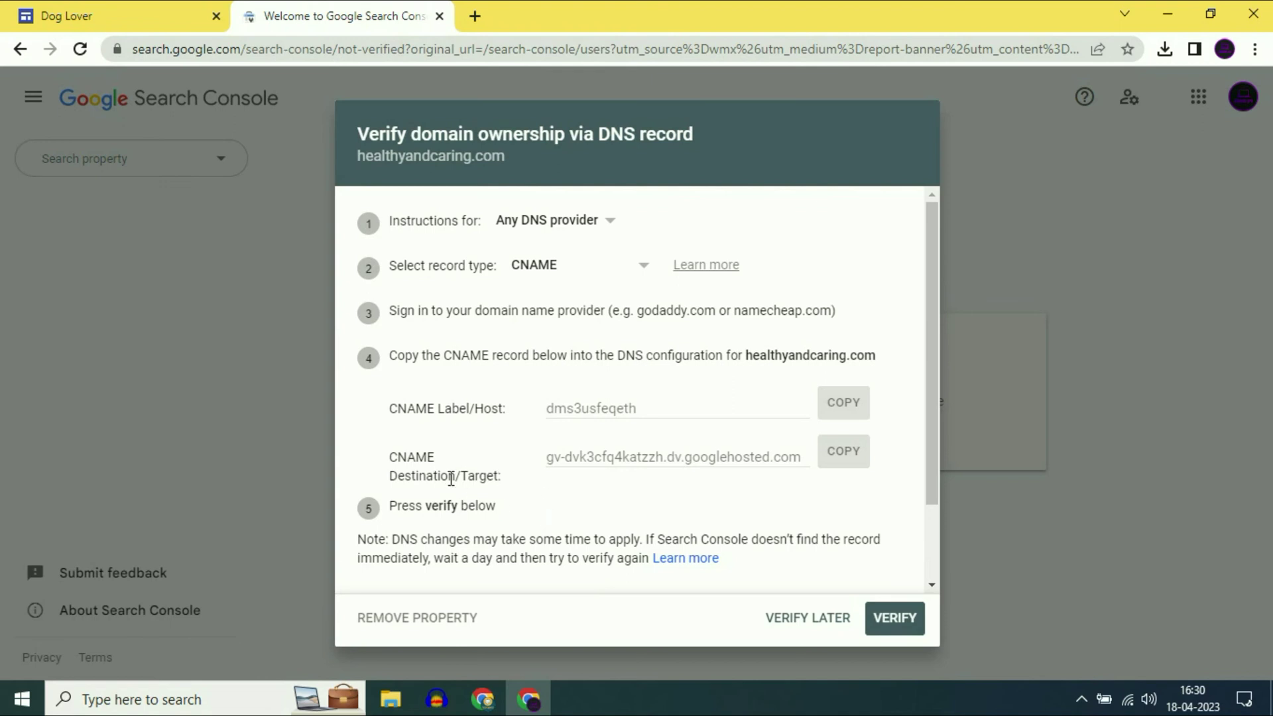
click(845, 463)
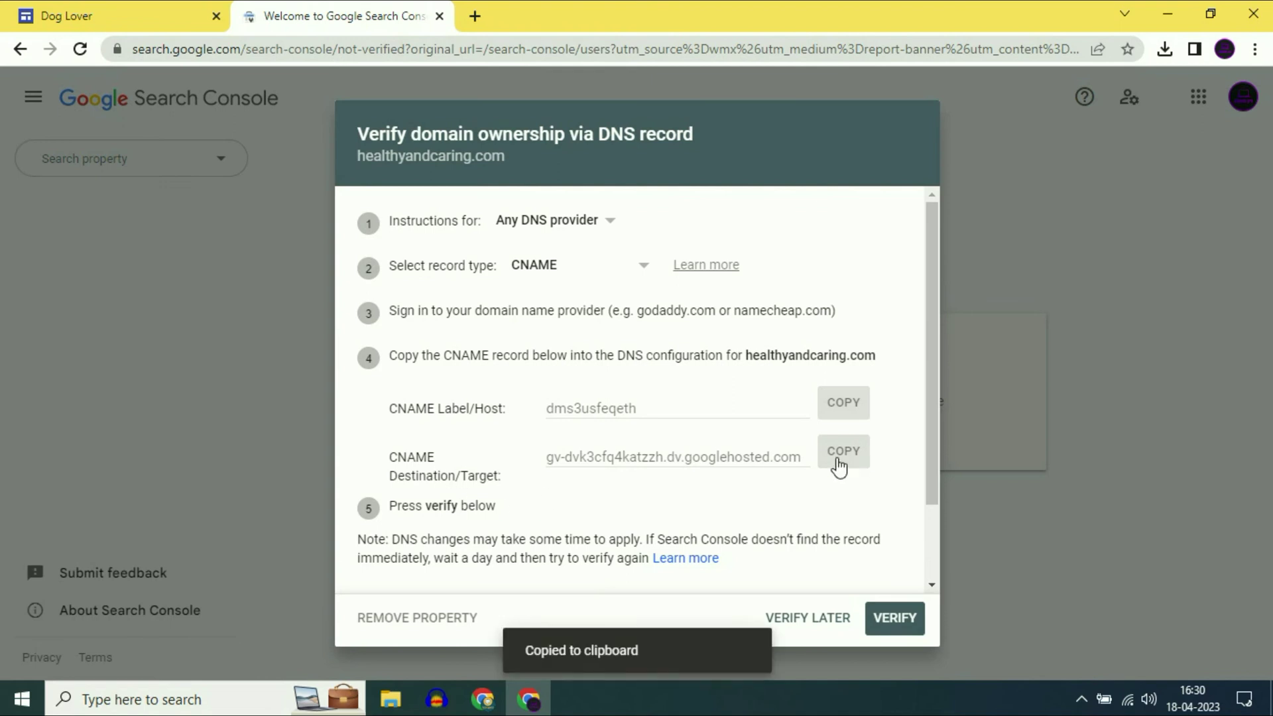
click(483, 698)
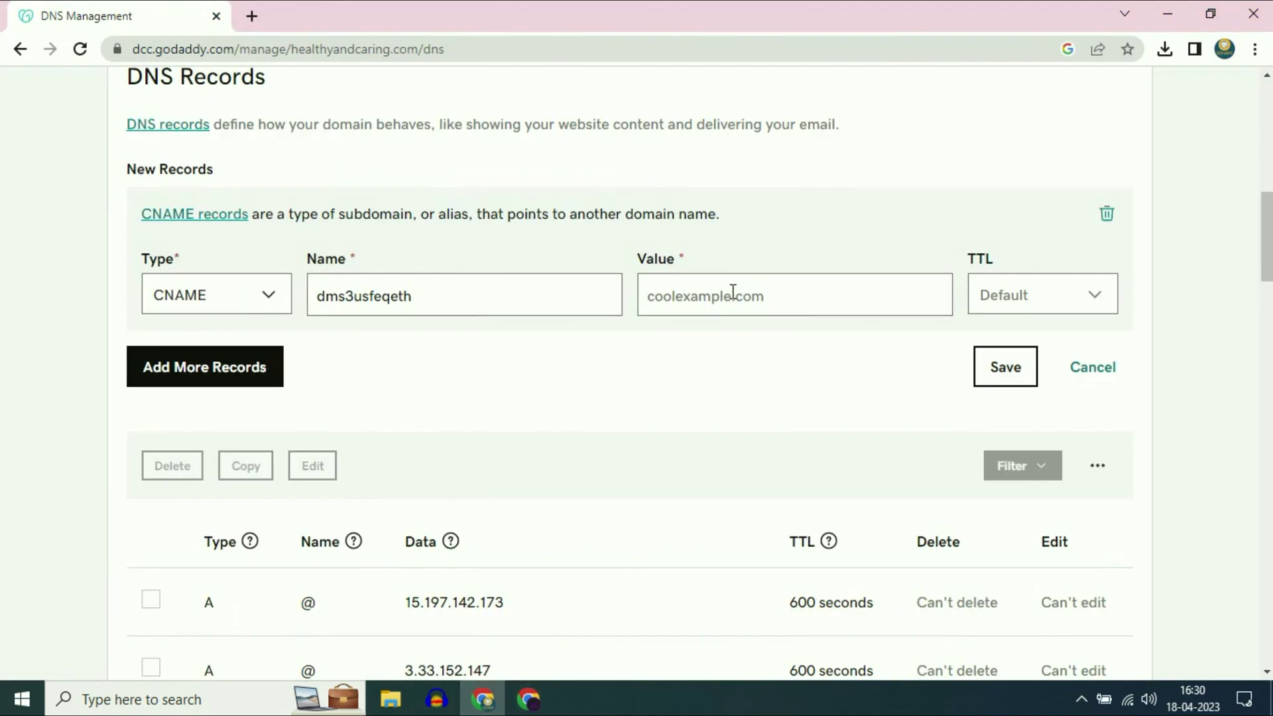
click(709, 293)
right_click(709, 293)
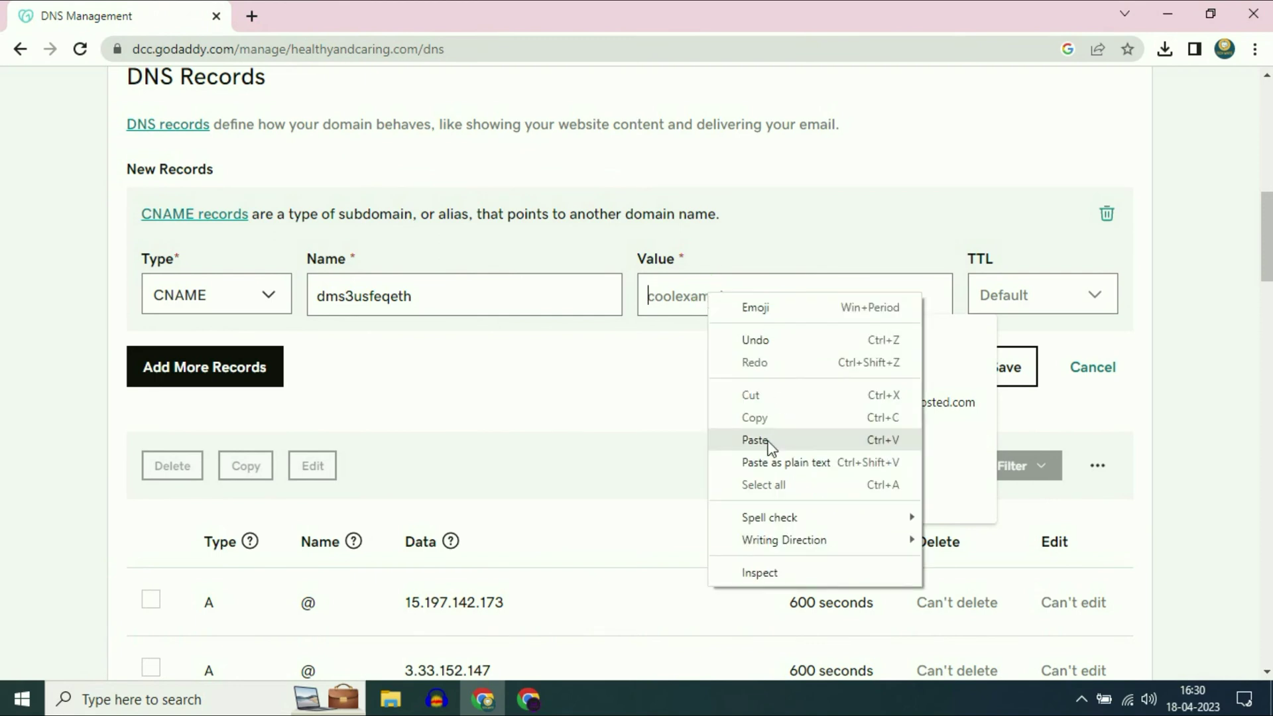
click(769, 441)
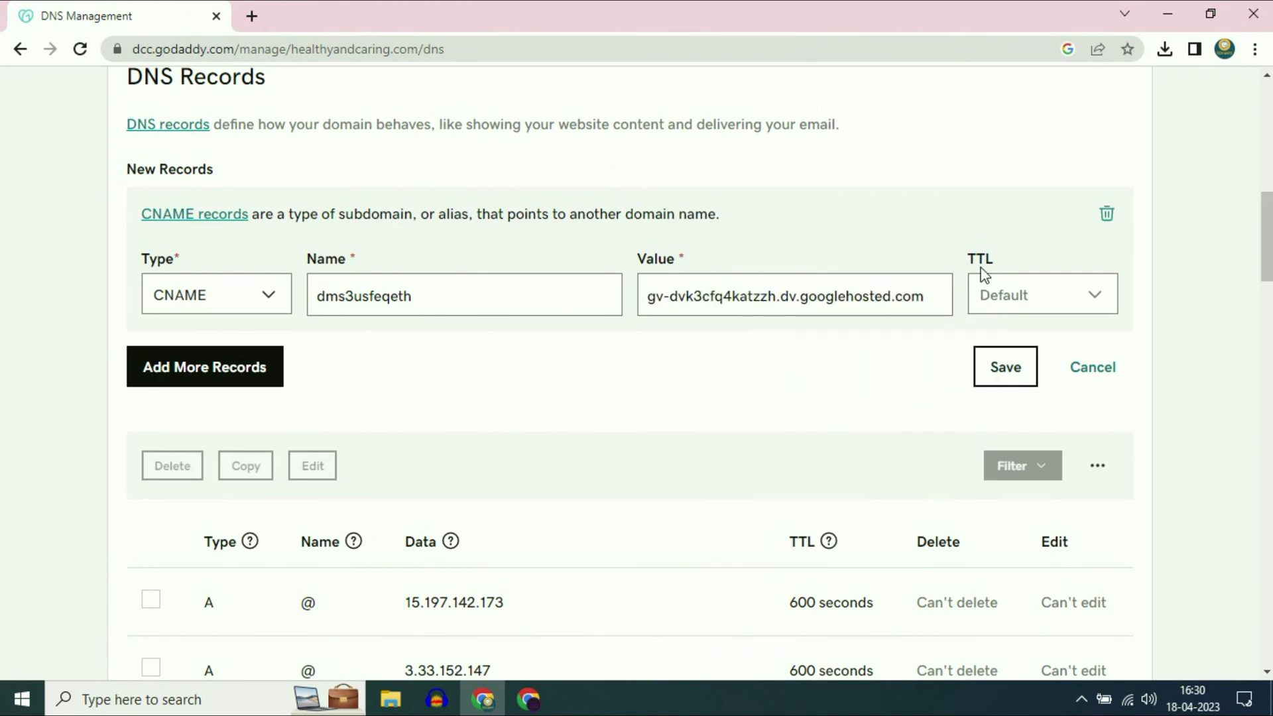
Set the new CNAME record's TTL to 1/2 Hour, save the record and dismiss the notification.
click(1103, 301)
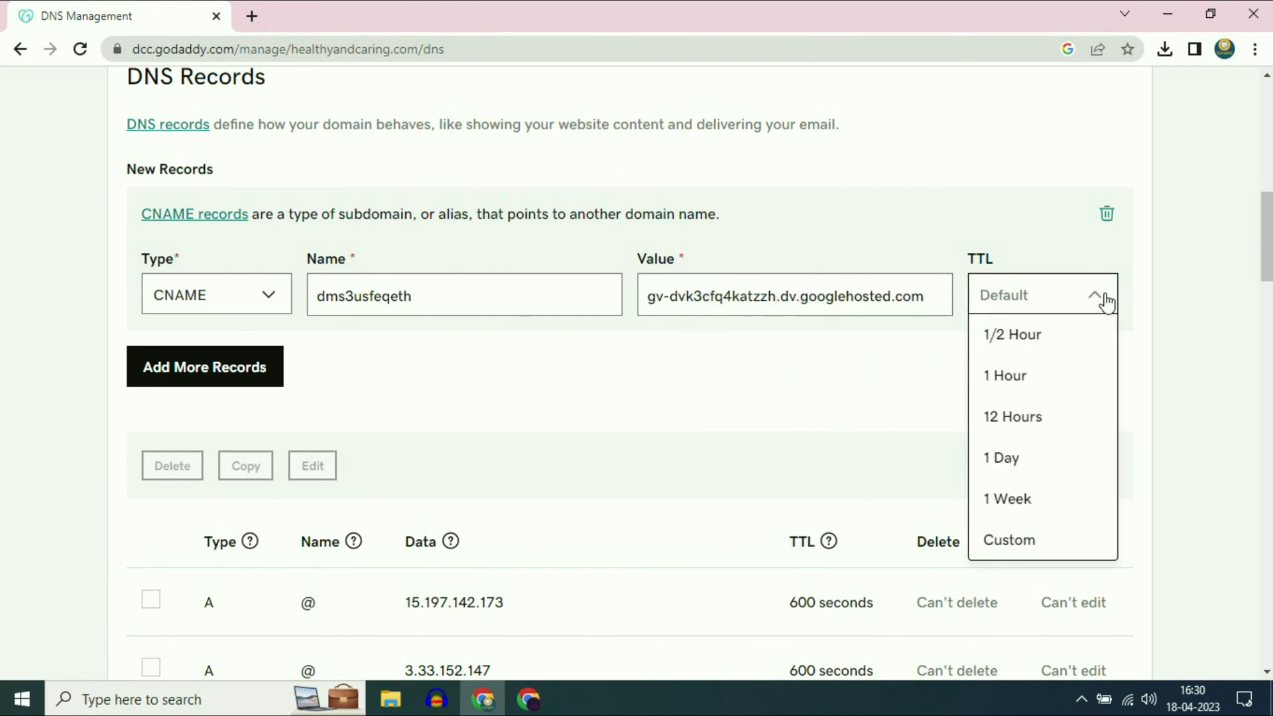
click(1016, 334)
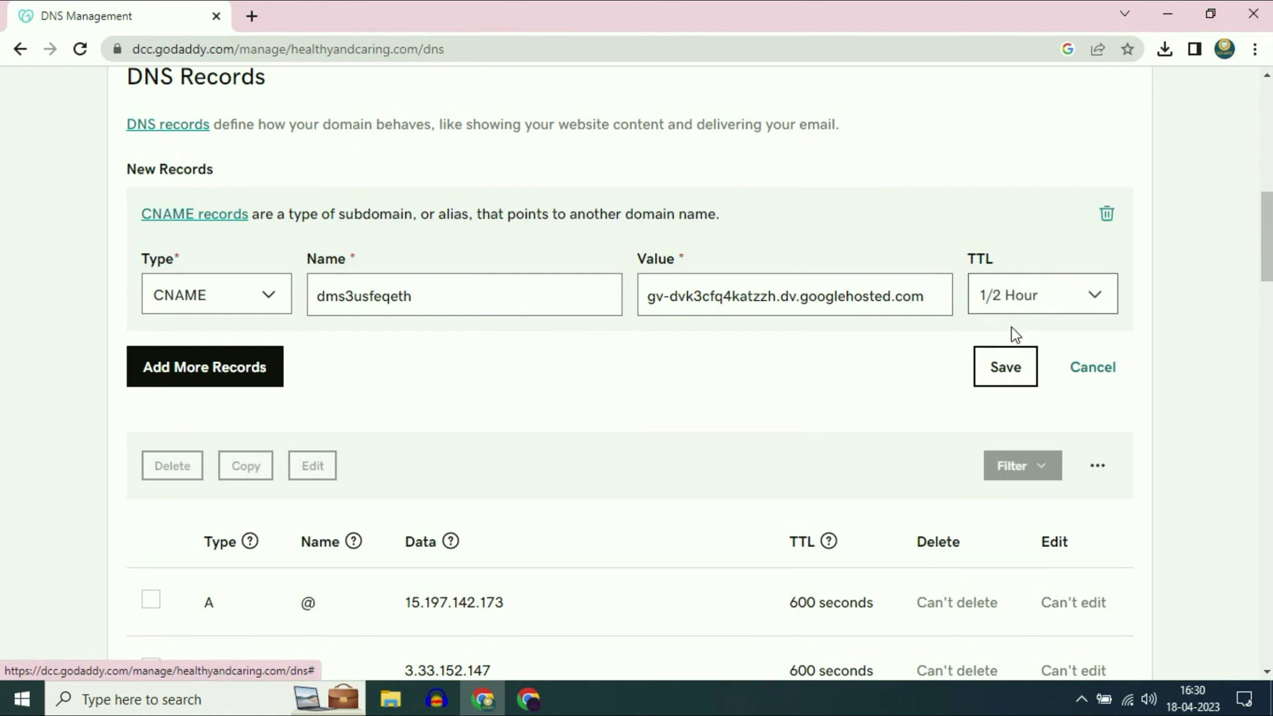
click(1007, 370)
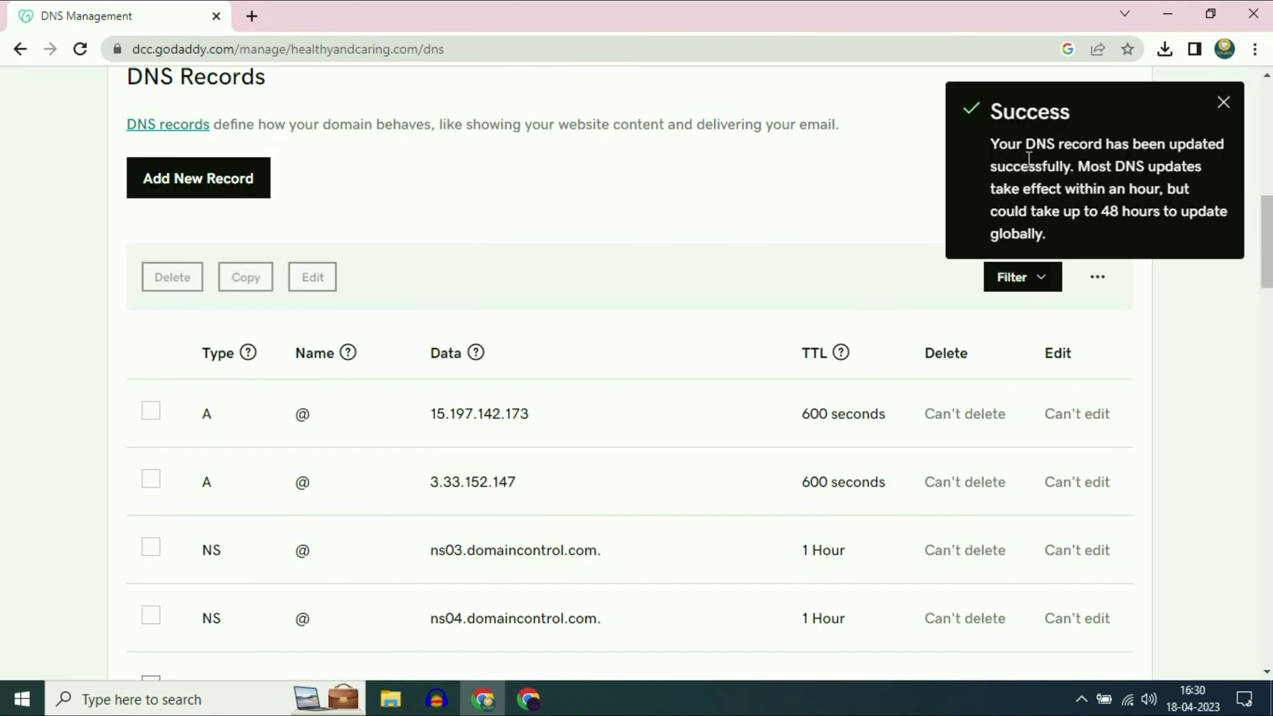
click(1222, 104)
Check the saved CNAME record and reload the GoDaddy DNS page, and verify the domain's ownership in Search Console.
scroll(1191, 297, down, 4)
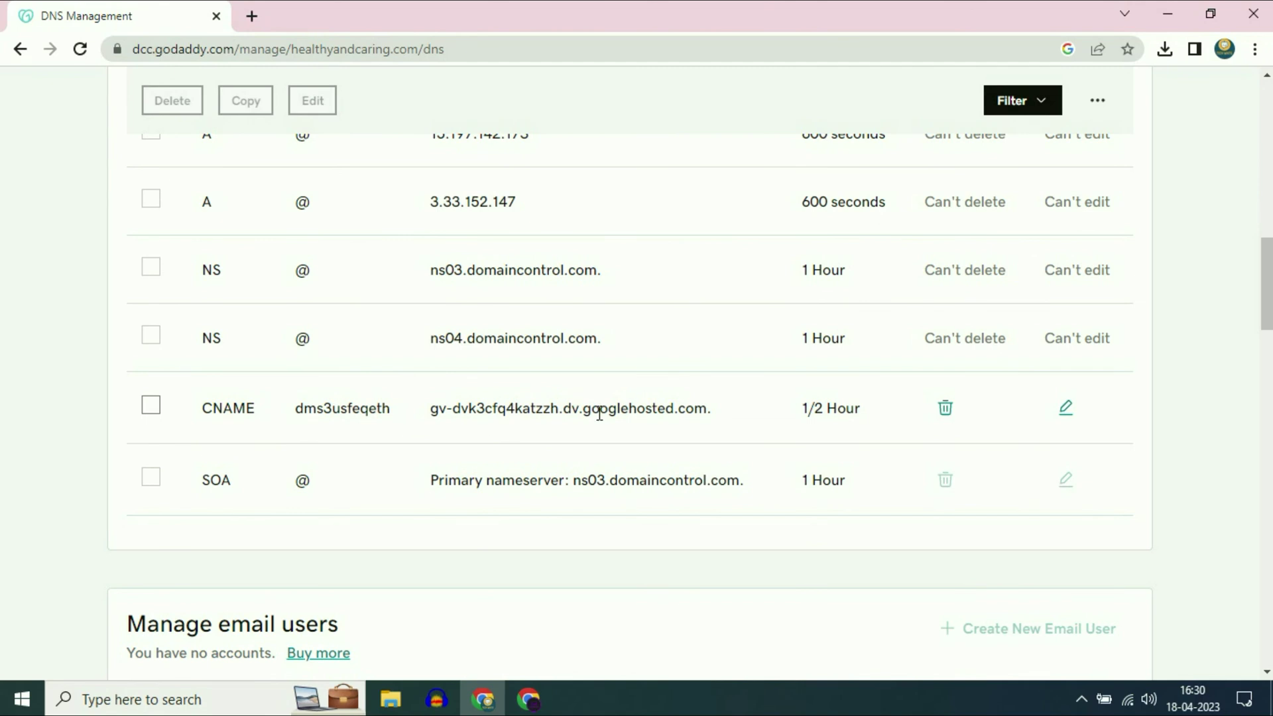
scroll(1196, 358, up, 3)
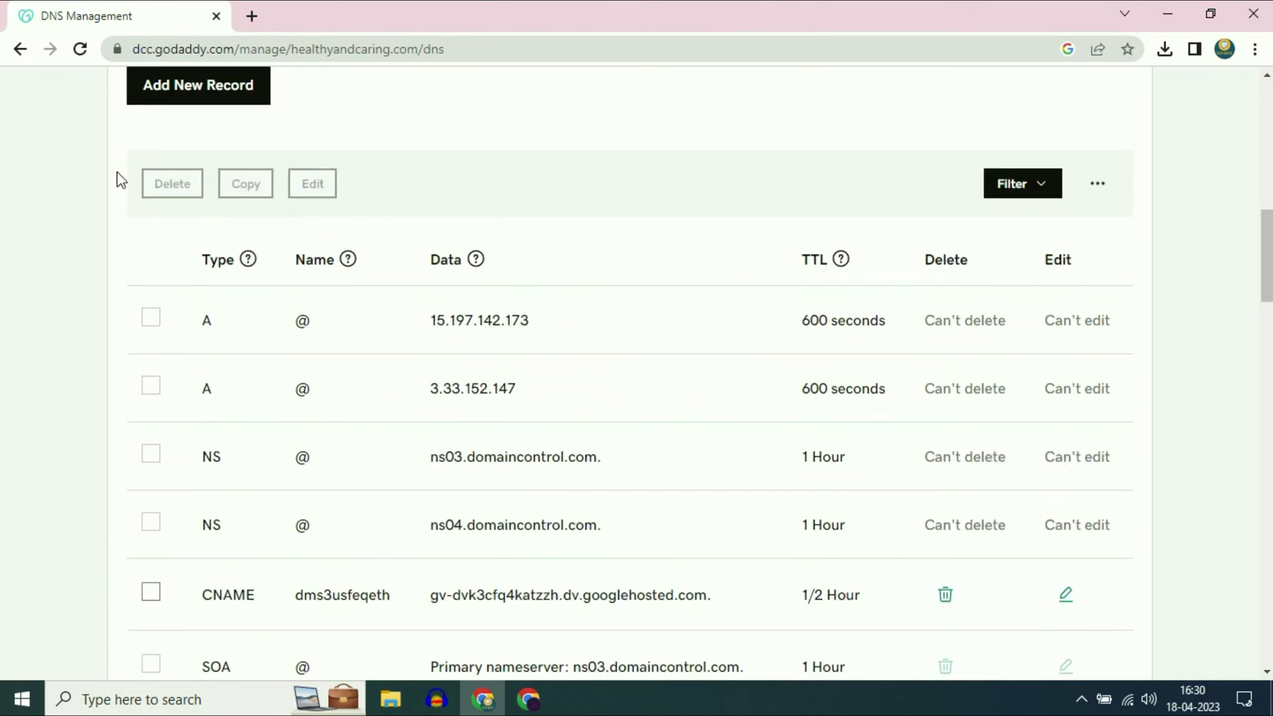
click(83, 52)
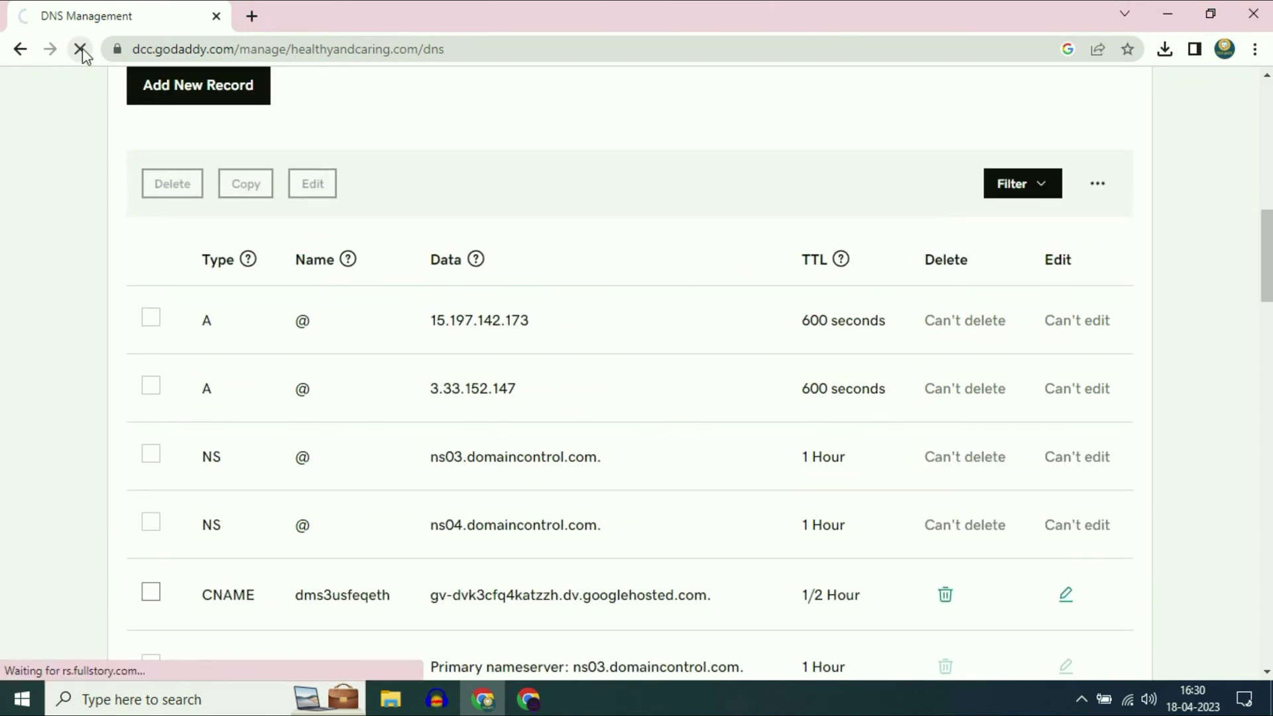
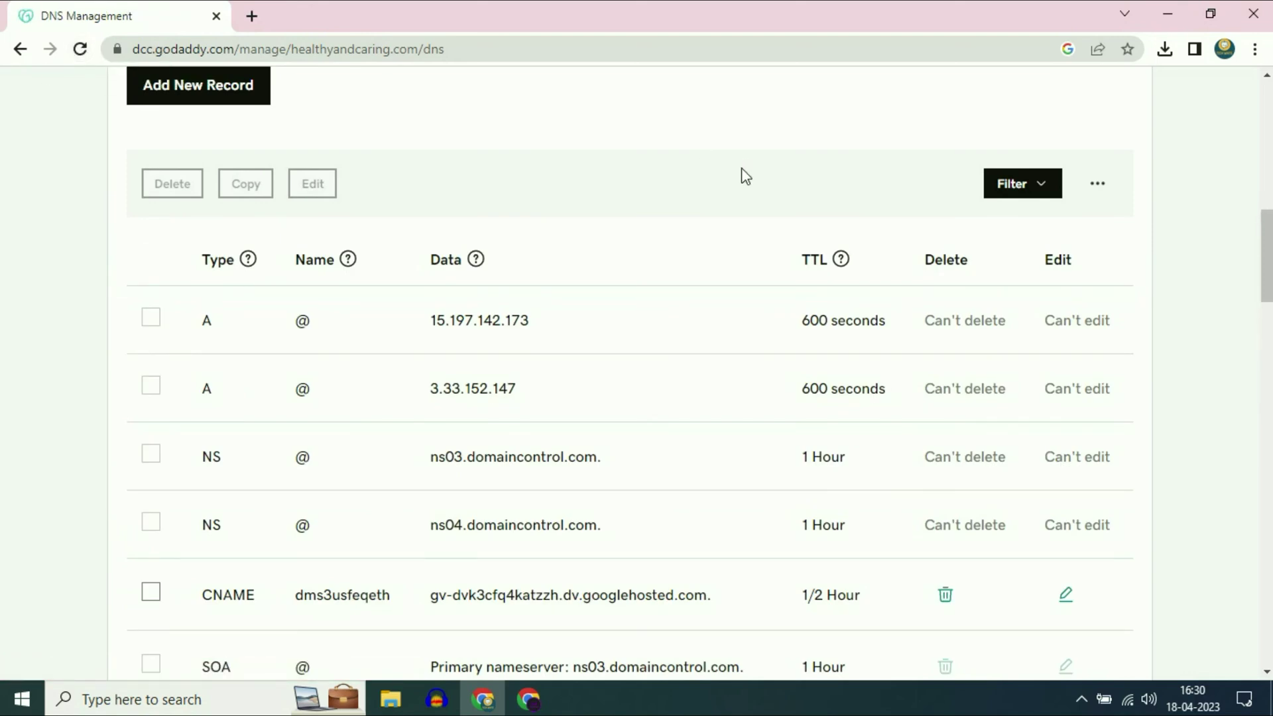
click(539, 702)
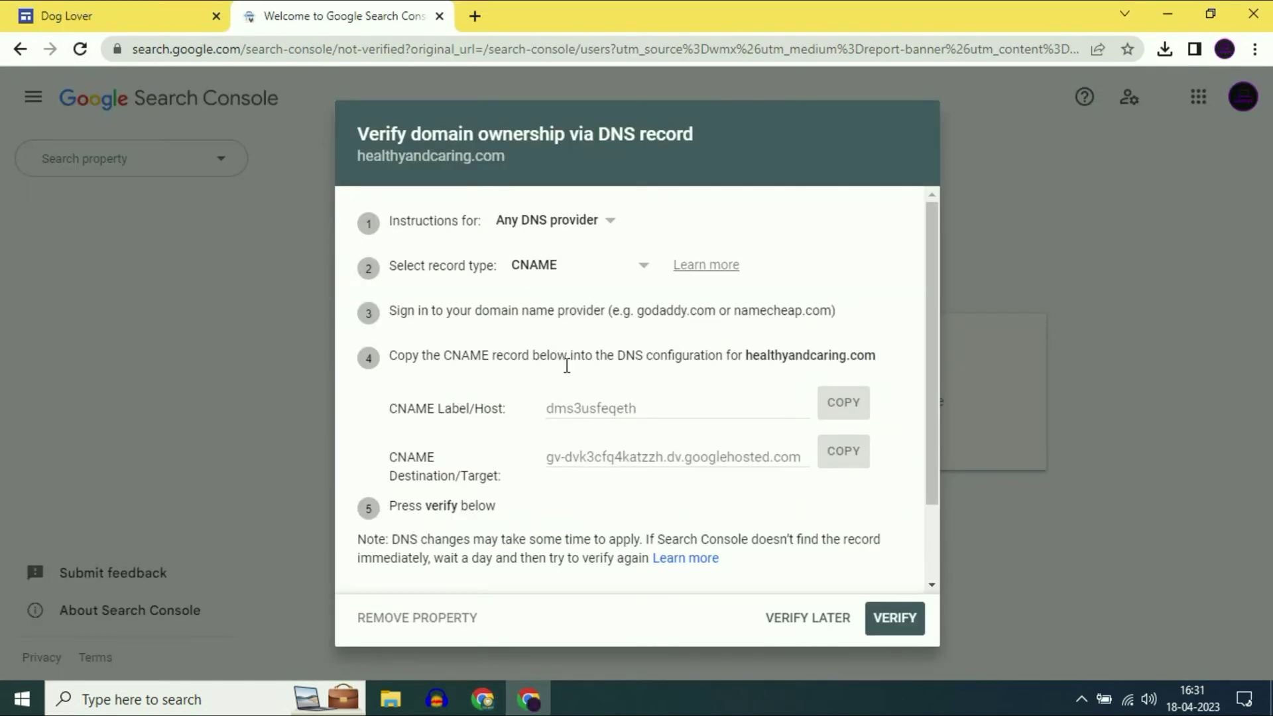
click(909, 623)
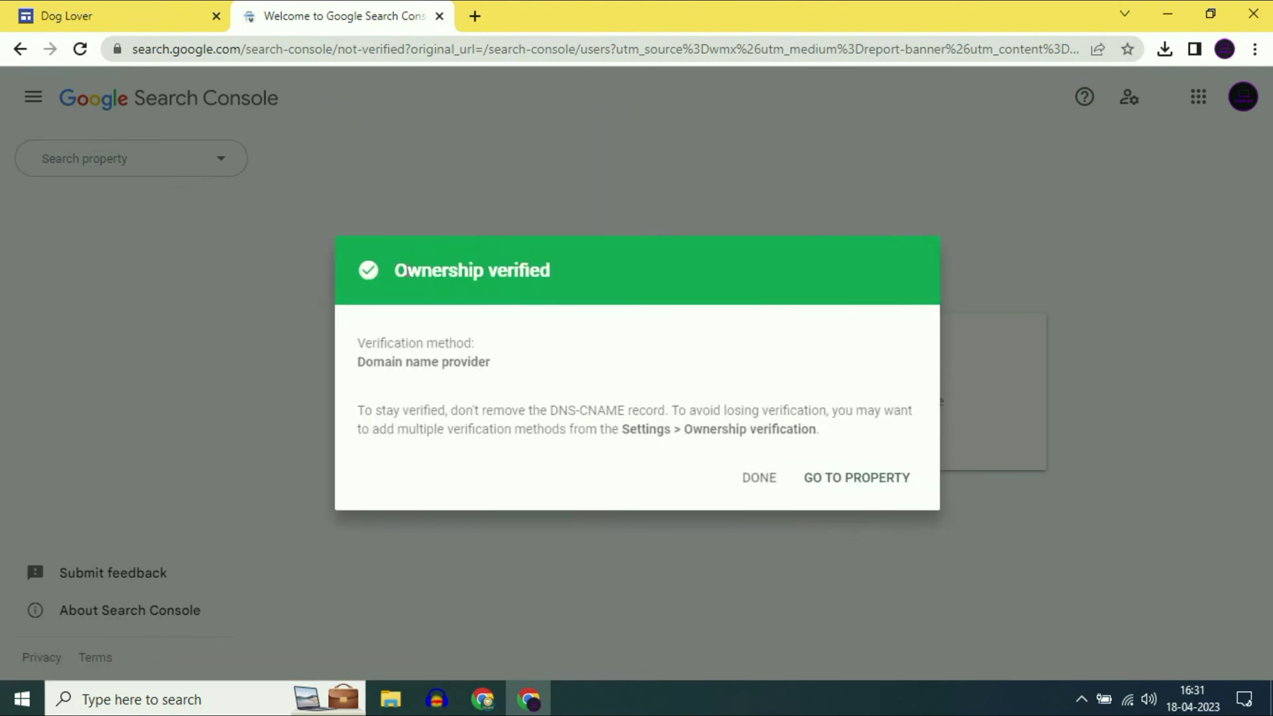
Check the ownership verification result, dismiss it and close Search Console to return to the Google Sites editor.
drag(400, 270, 547, 270)
click(623, 275)
click(754, 484)
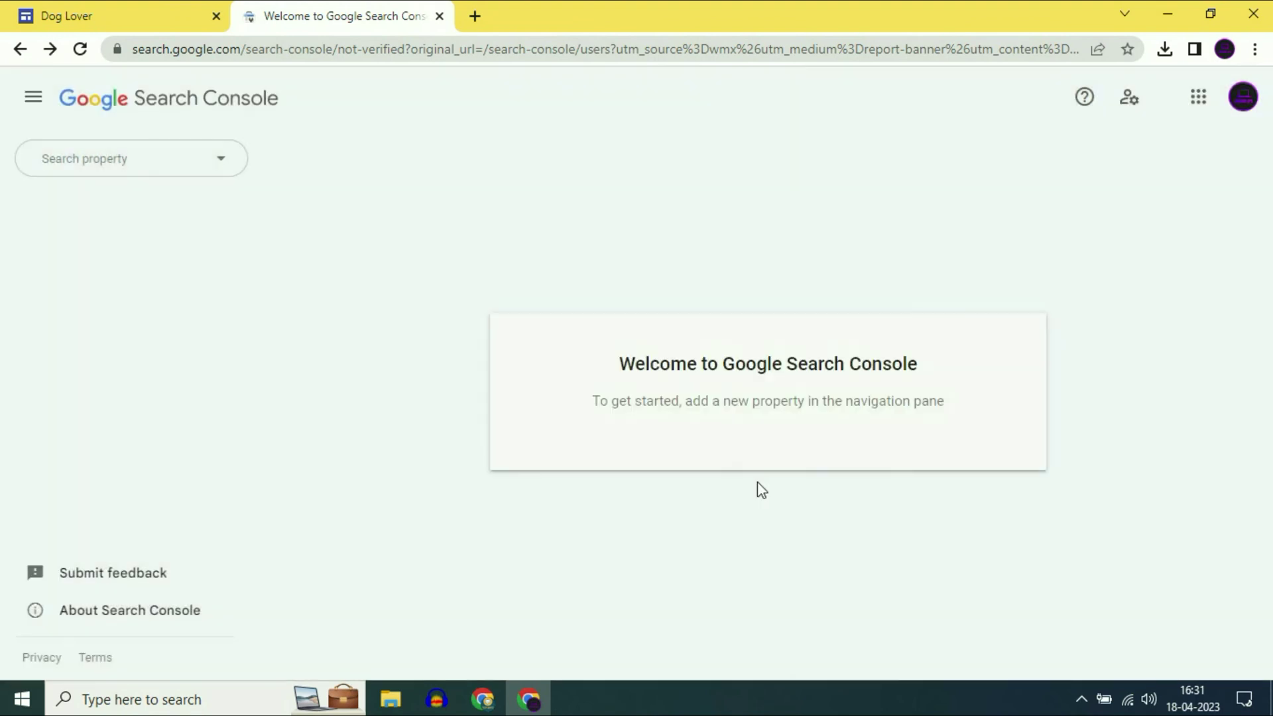
click(439, 16)
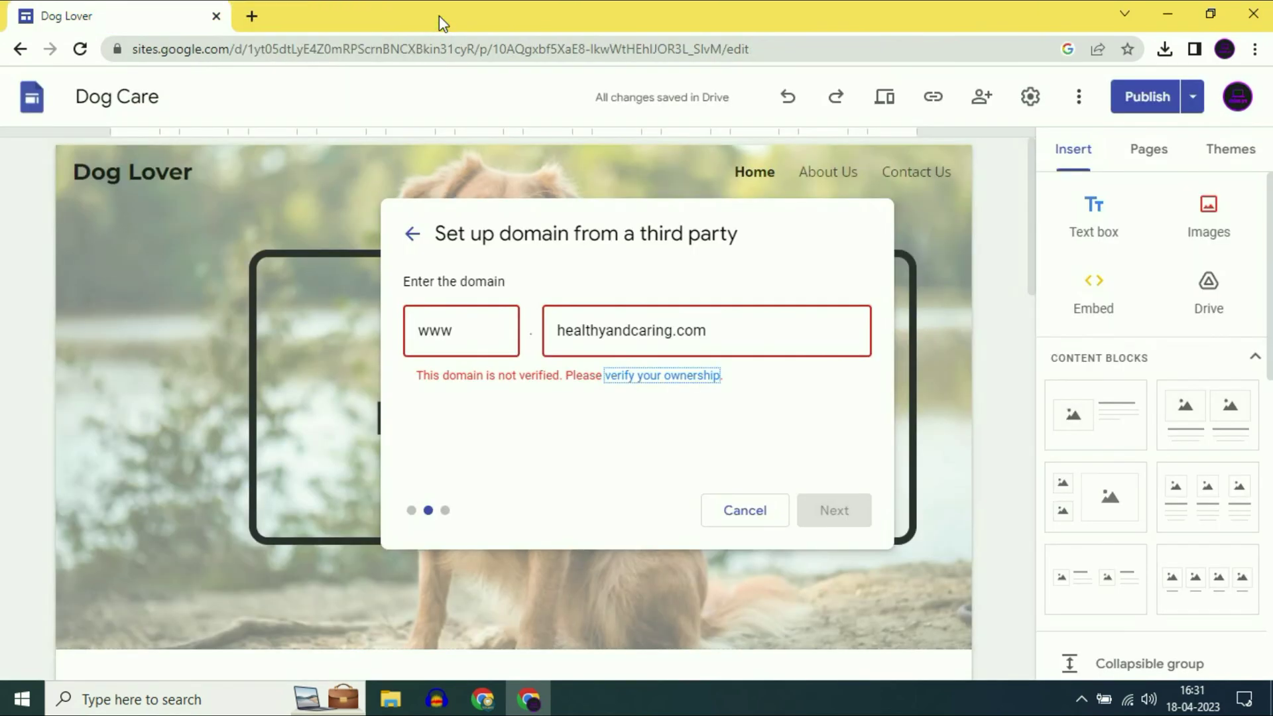
Cancel the open third-party domain setup, close the site settings and reload the Dog Lover site editor.
click(769, 516)
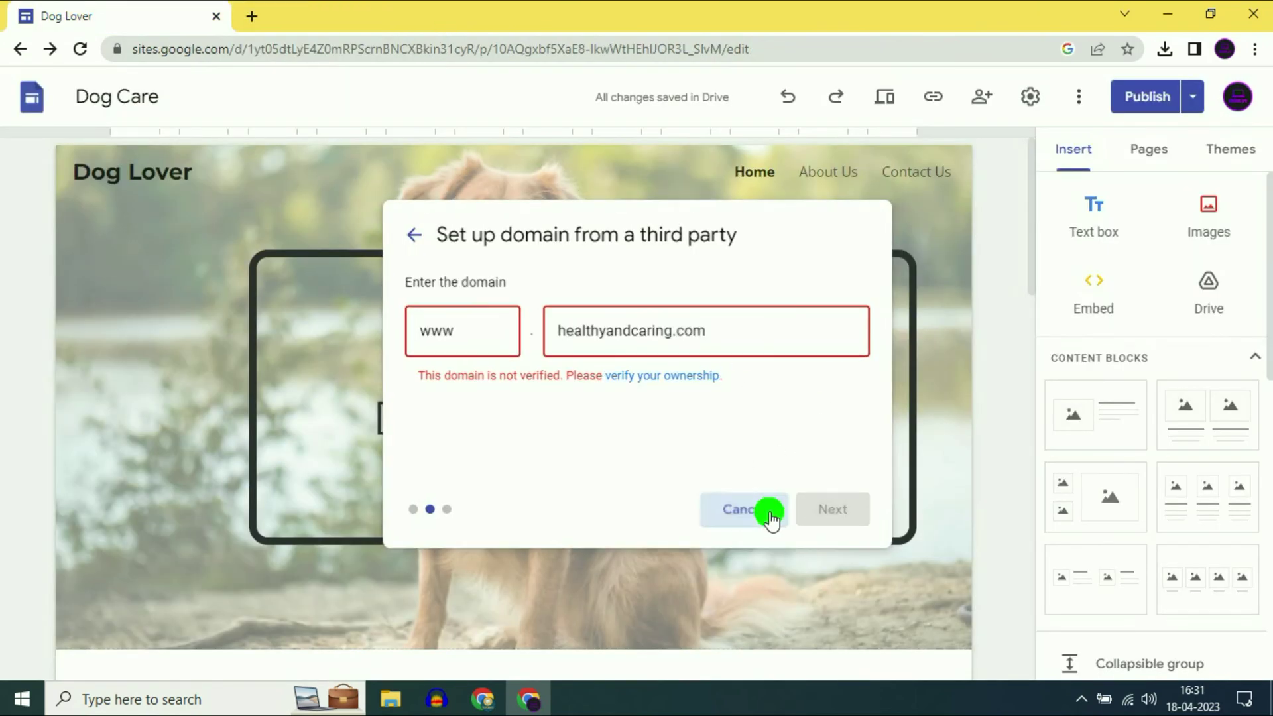
click(937, 196)
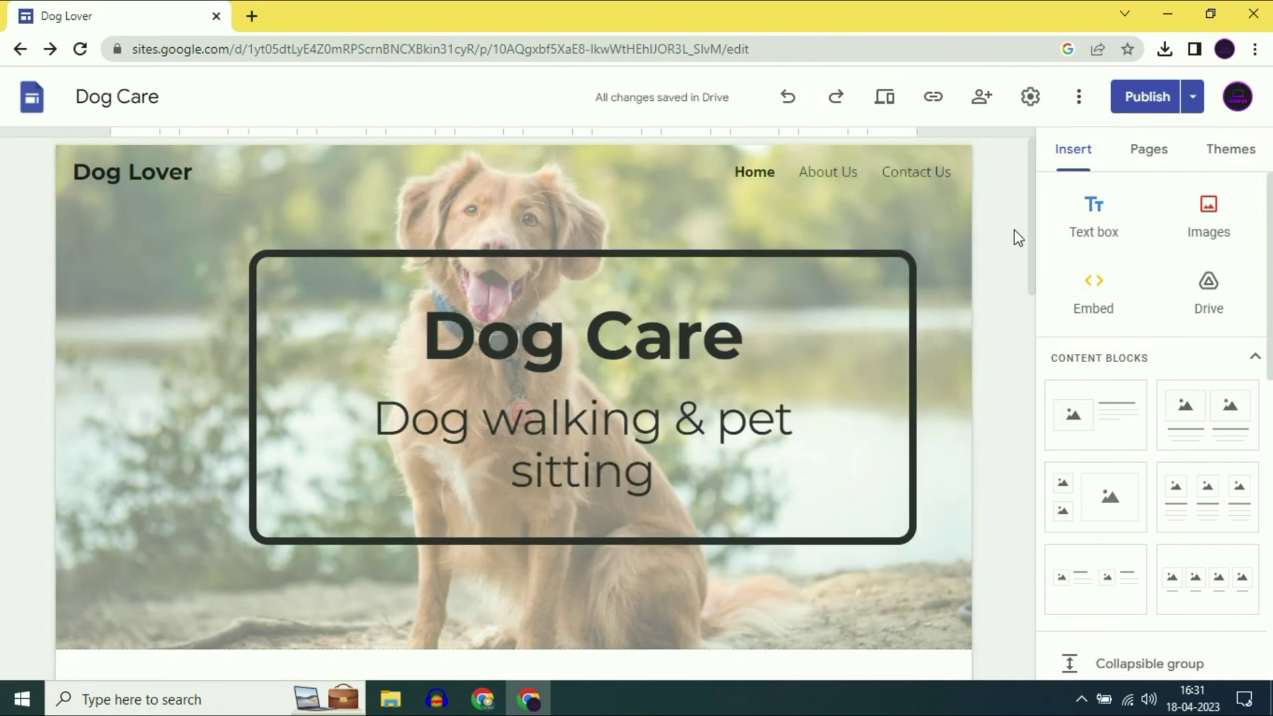
click(80, 49)
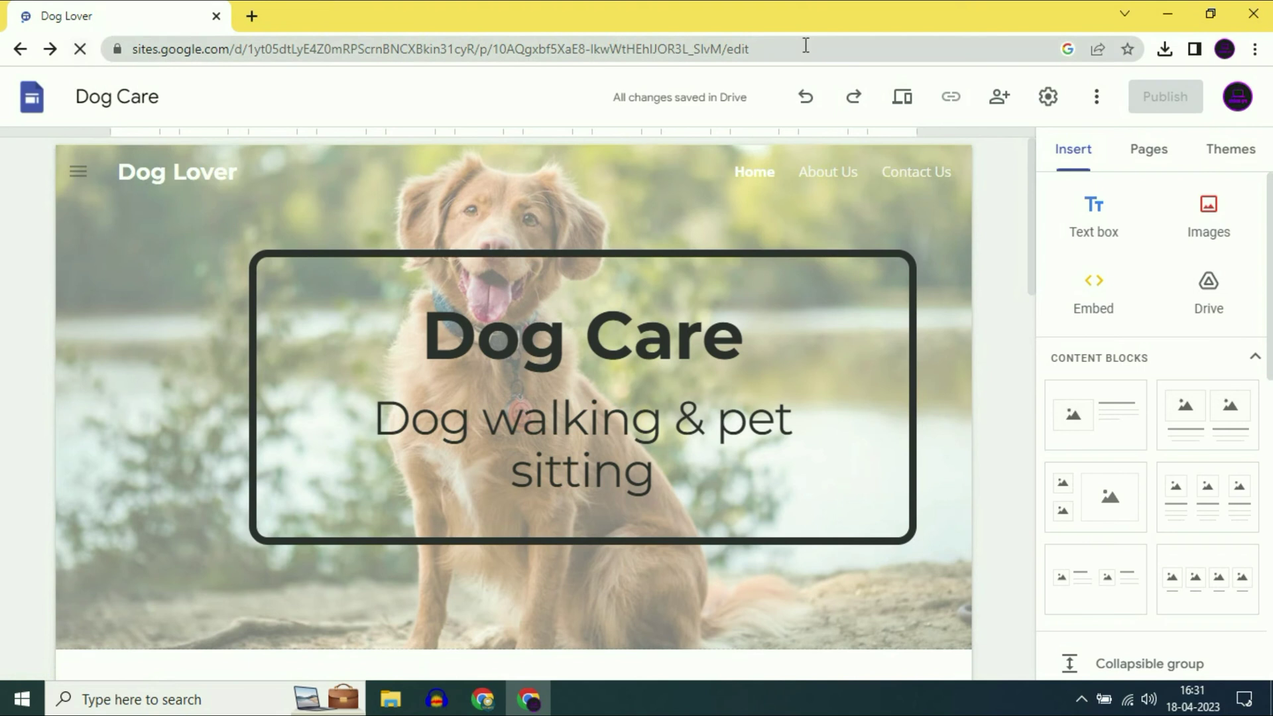
Restart the custom domain setup in the site settings, choosing to use a domain from a third party.
click(1030, 97)
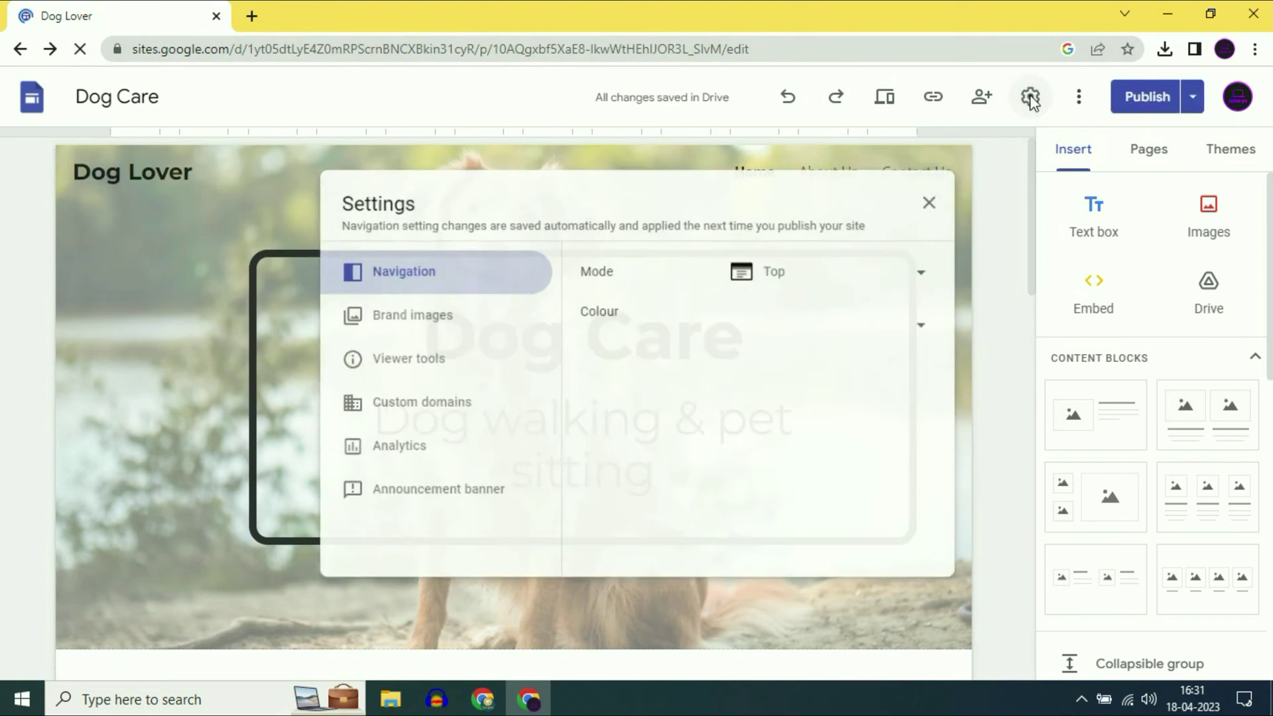
click(392, 411)
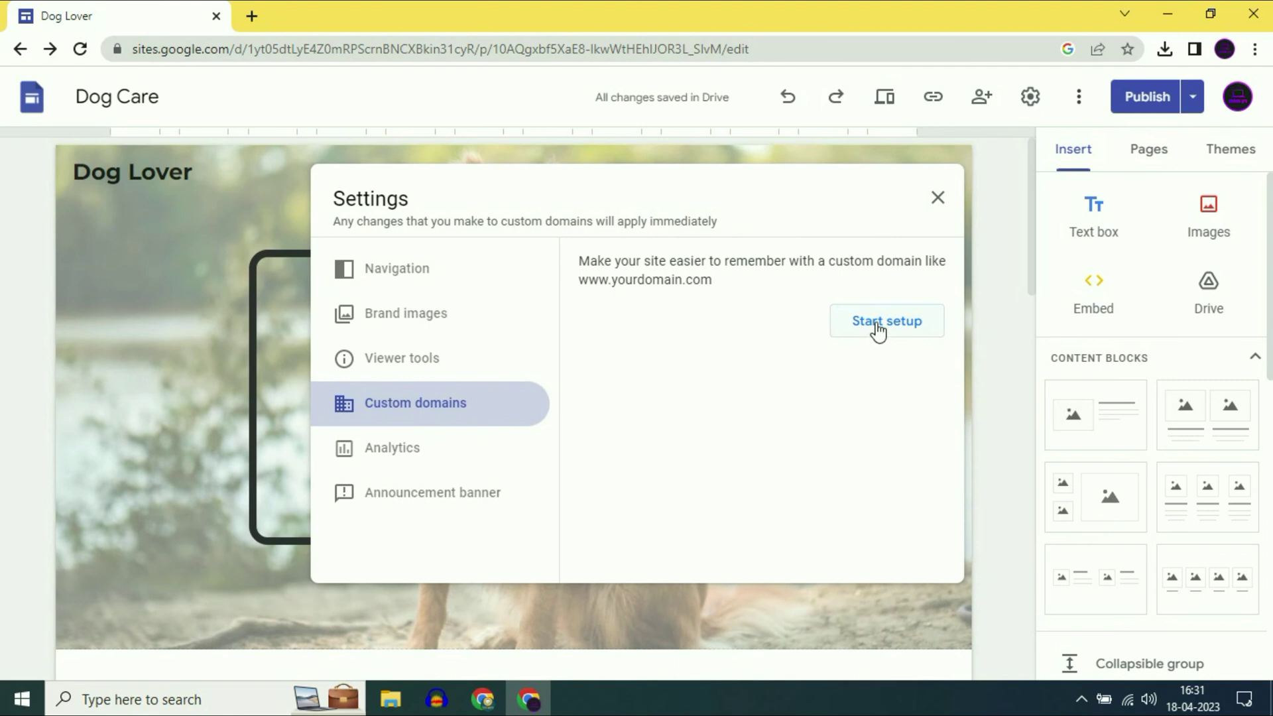
click(885, 323)
click(535, 287)
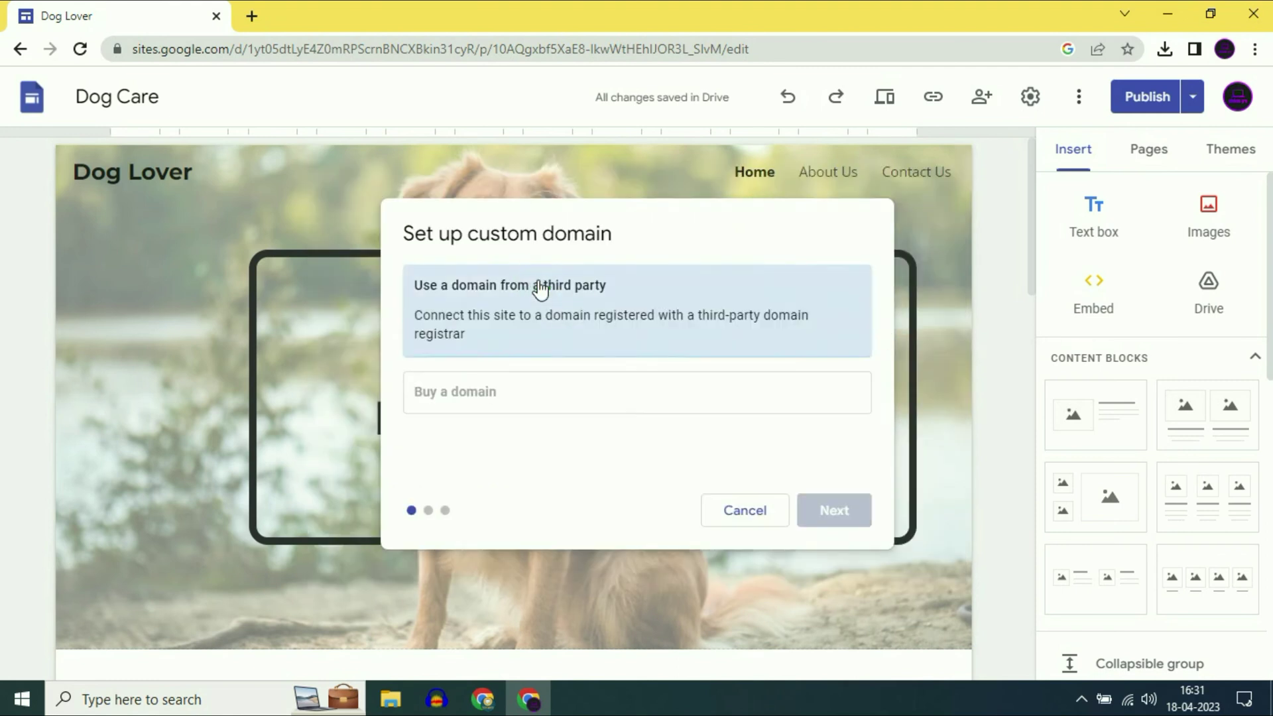
click(830, 508)
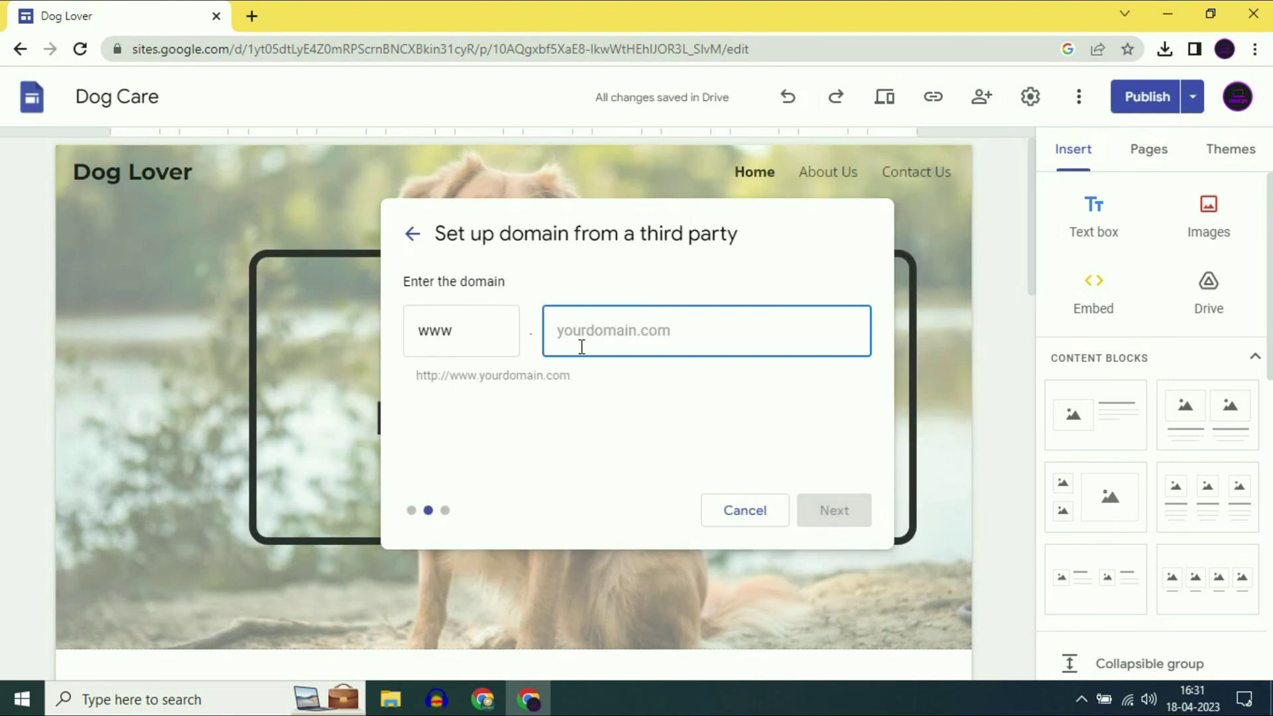
Copy healthyandcaring.com from the GoDaddy DNS page, enter it as the www domain in Google Sites and continue.
click(480, 700)
scroll(412, 370, up, 5)
drag(127, 162, 343, 156)
right_click(327, 162)
click(364, 185)
click(529, 700)
right_click(623, 331)
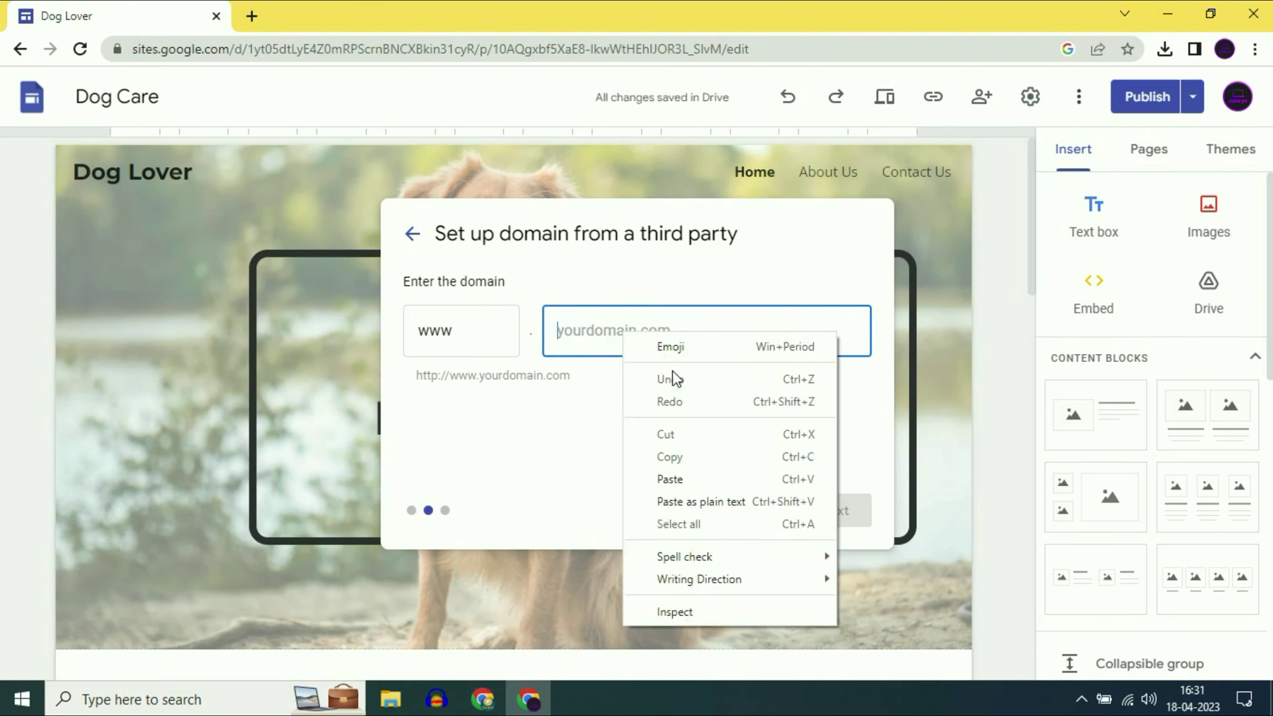
click(669, 479)
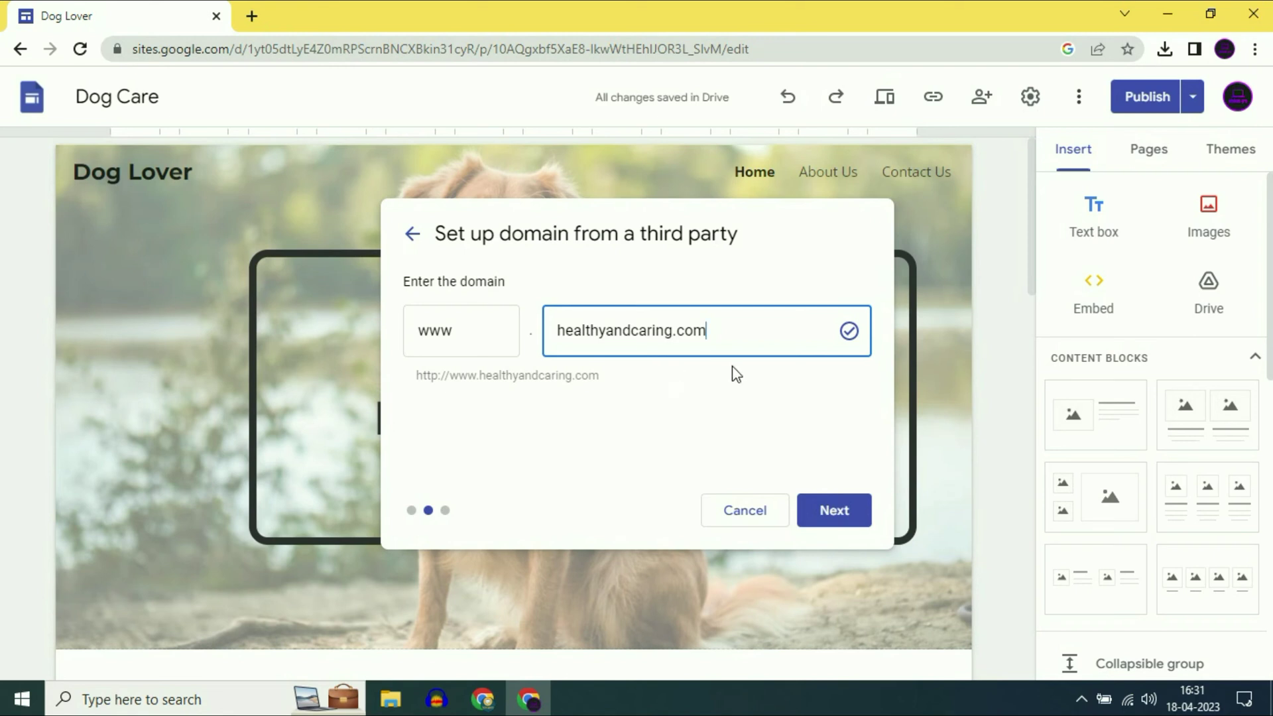
click(835, 511)
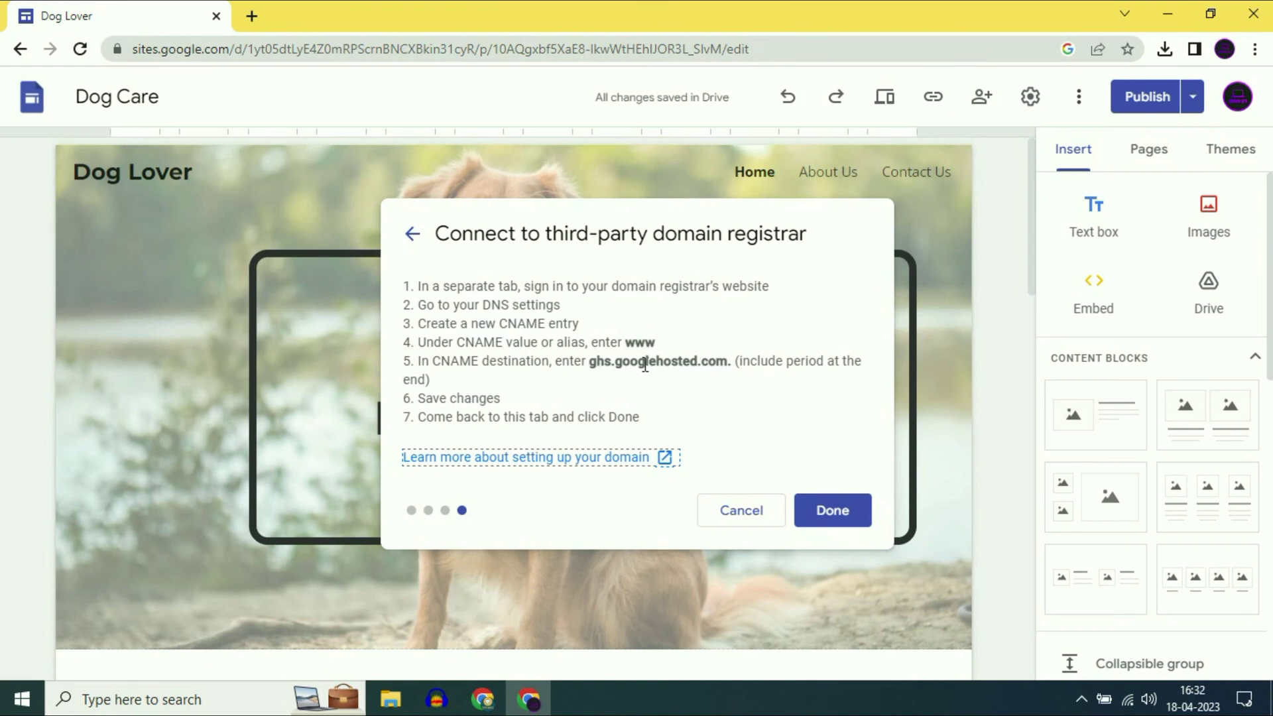
Copy the CNAME alias www from the Google Sites instructions and switch to the GoDaddy DNS page.
click(628, 341)
right_click(650, 343)
click(663, 359)
click(483, 699)
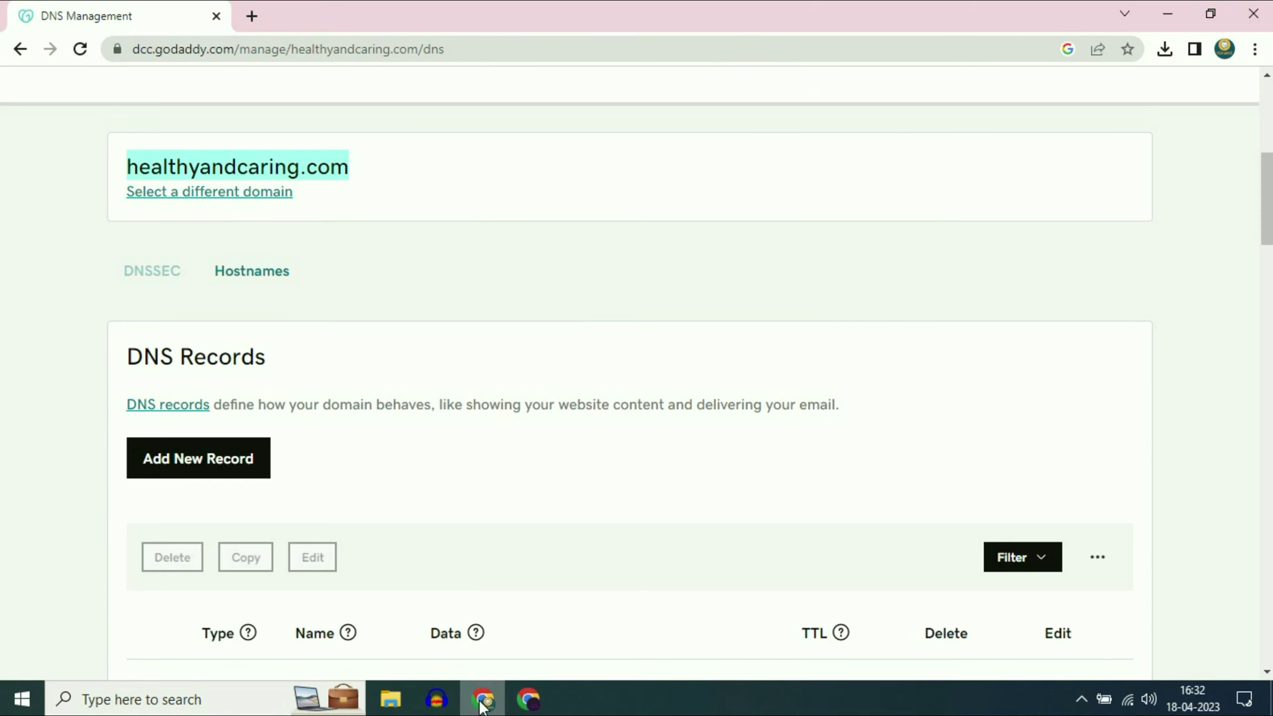
Start a new CNAME record for healthyandcaring.com and paste www as its name.
click(613, 494)
scroll(614, 409, down, 4)
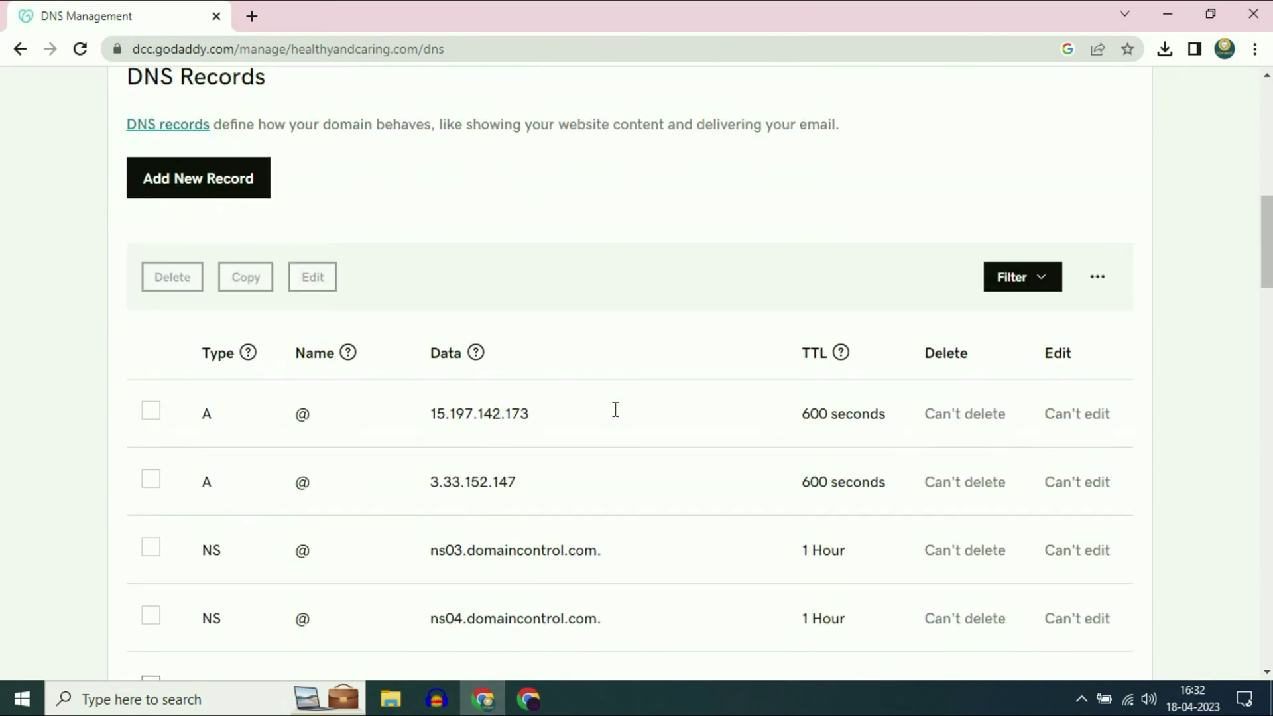
click(223, 177)
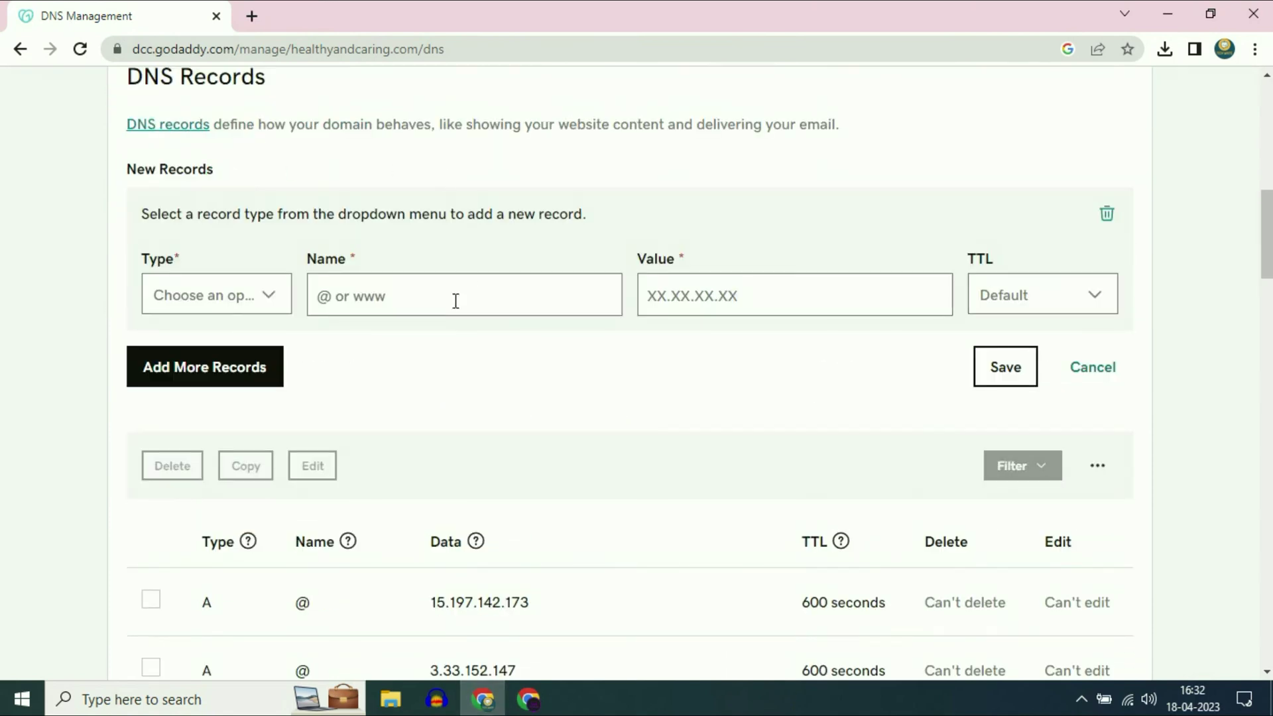
click(266, 296)
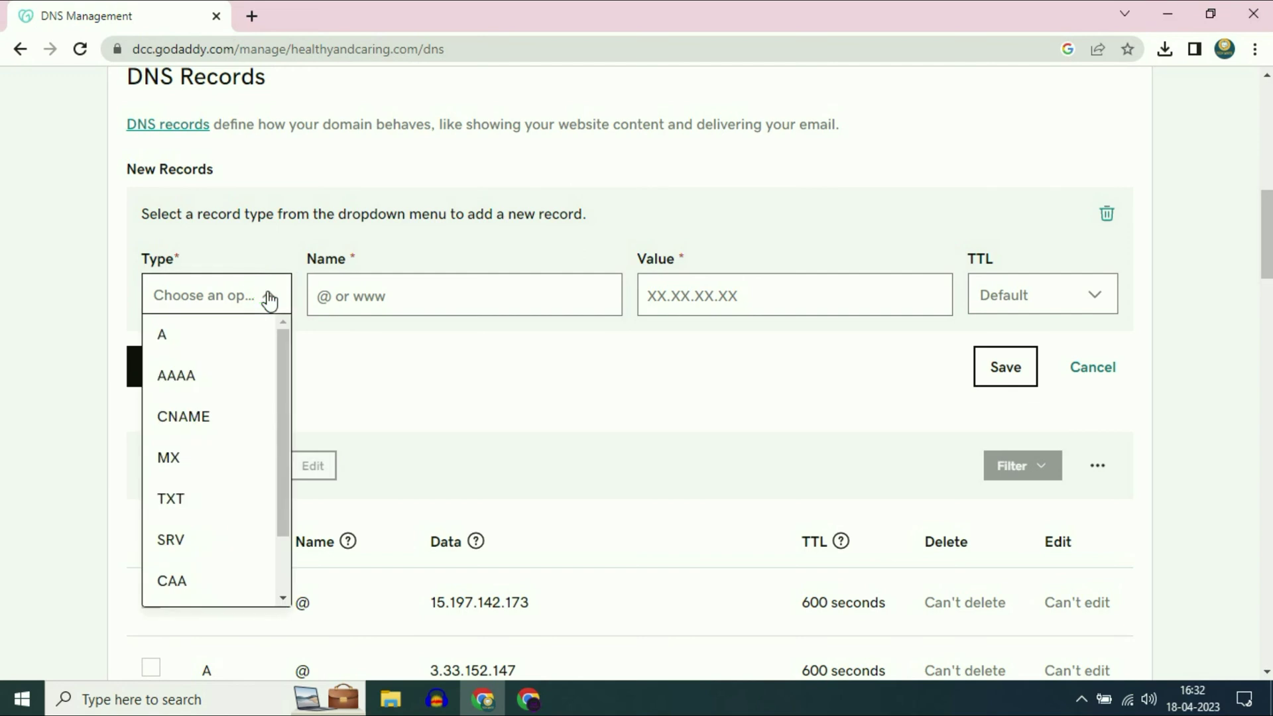
click(178, 416)
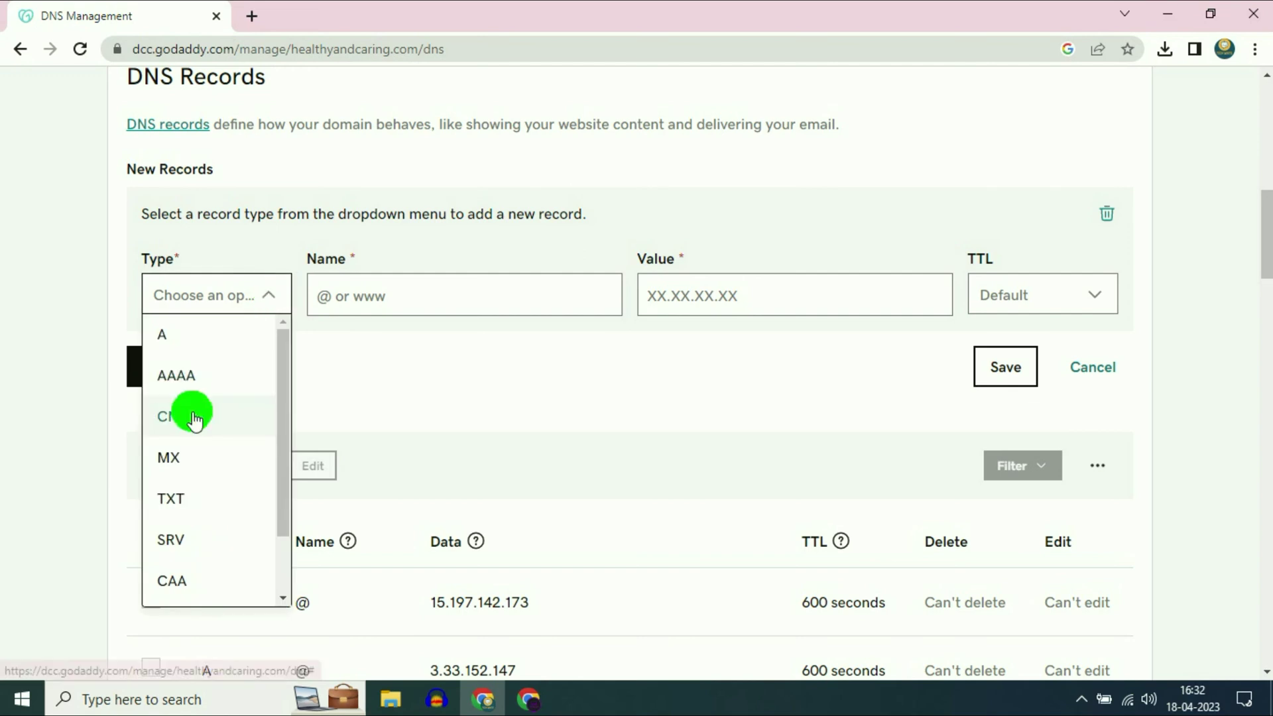
click(343, 294)
right_click(343, 295)
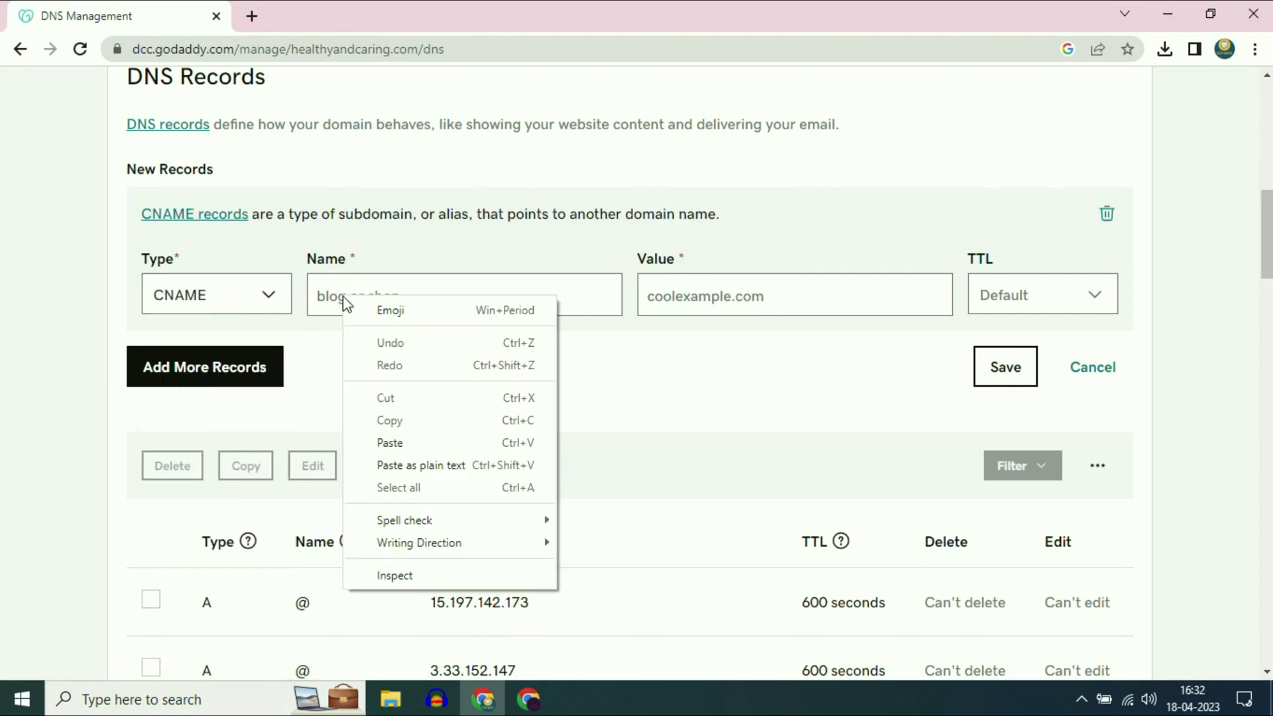
click(391, 443)
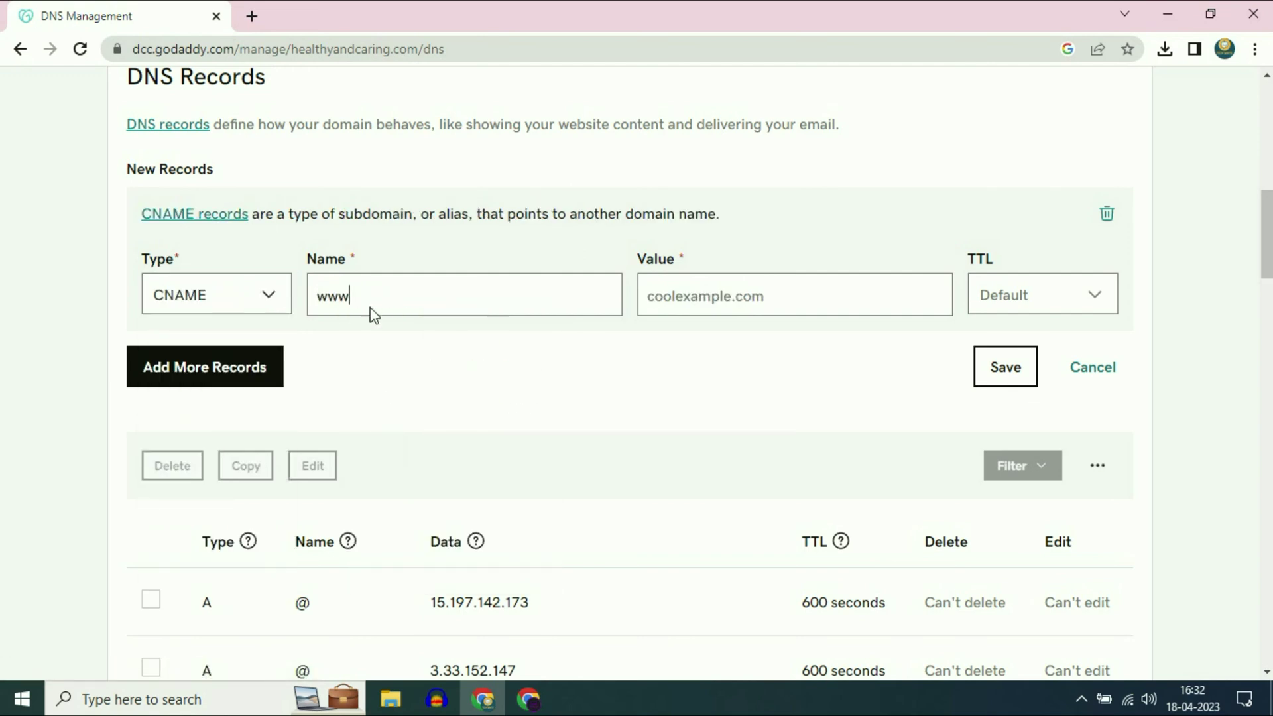
Copy the CNAME destination ghs.googlehosted.com. from Google Sites and paste it as the value of the new www record in GoDaddy.
click(529, 698)
drag(590, 366, 730, 361)
right_click(729, 365)
click(745, 381)
click(481, 702)
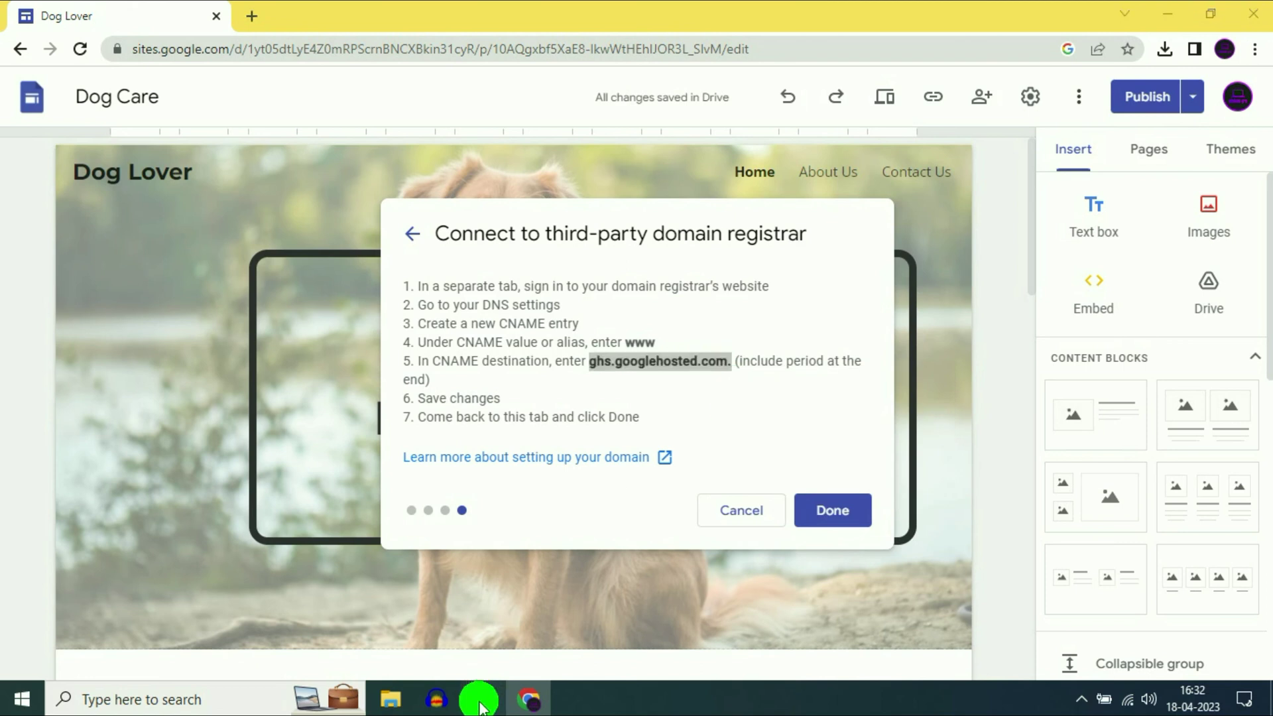
click(673, 295)
right_click(677, 298)
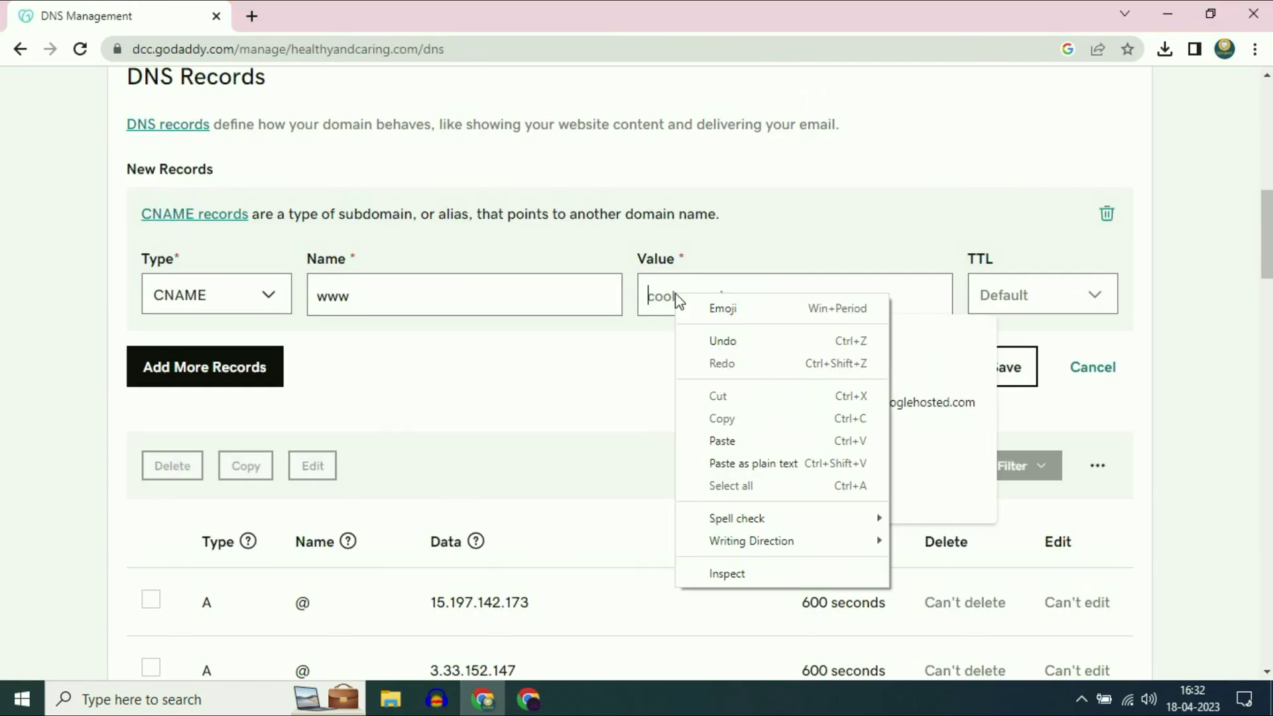
click(722, 441)
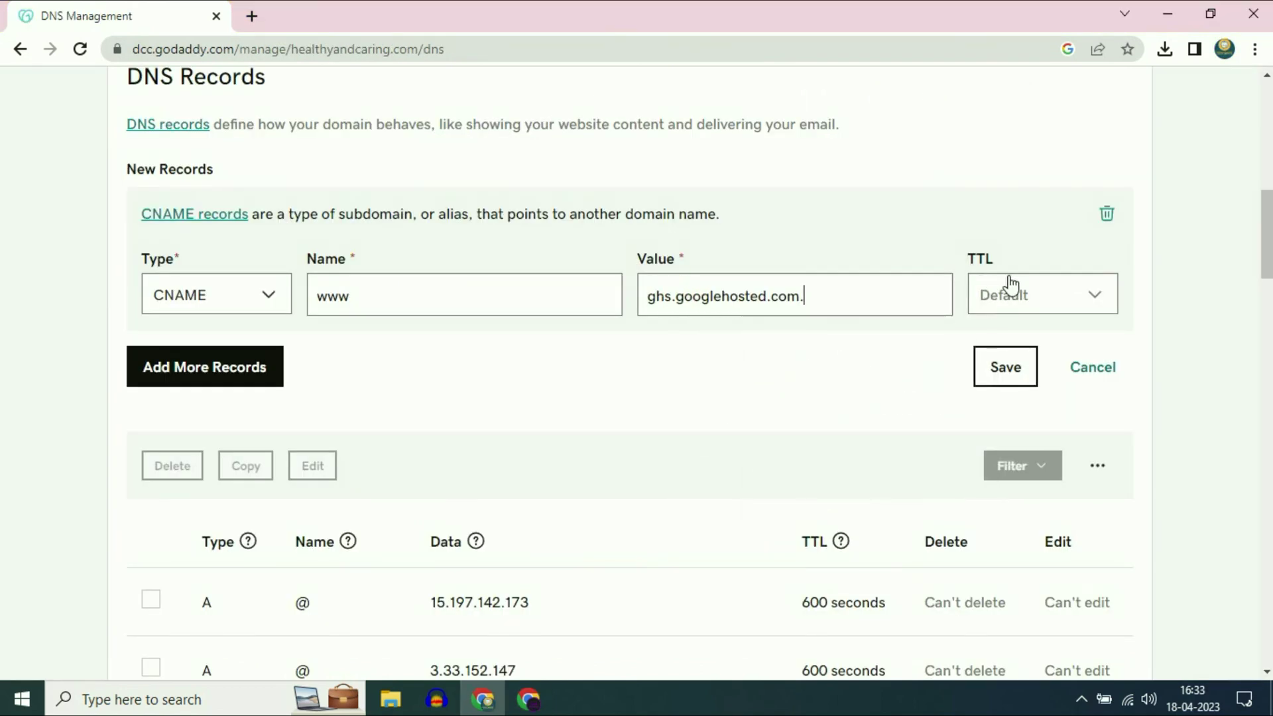
Set the www record's TTL to 1/2 Hour, save the record and dismiss the notification.
click(1088, 292)
click(1043, 331)
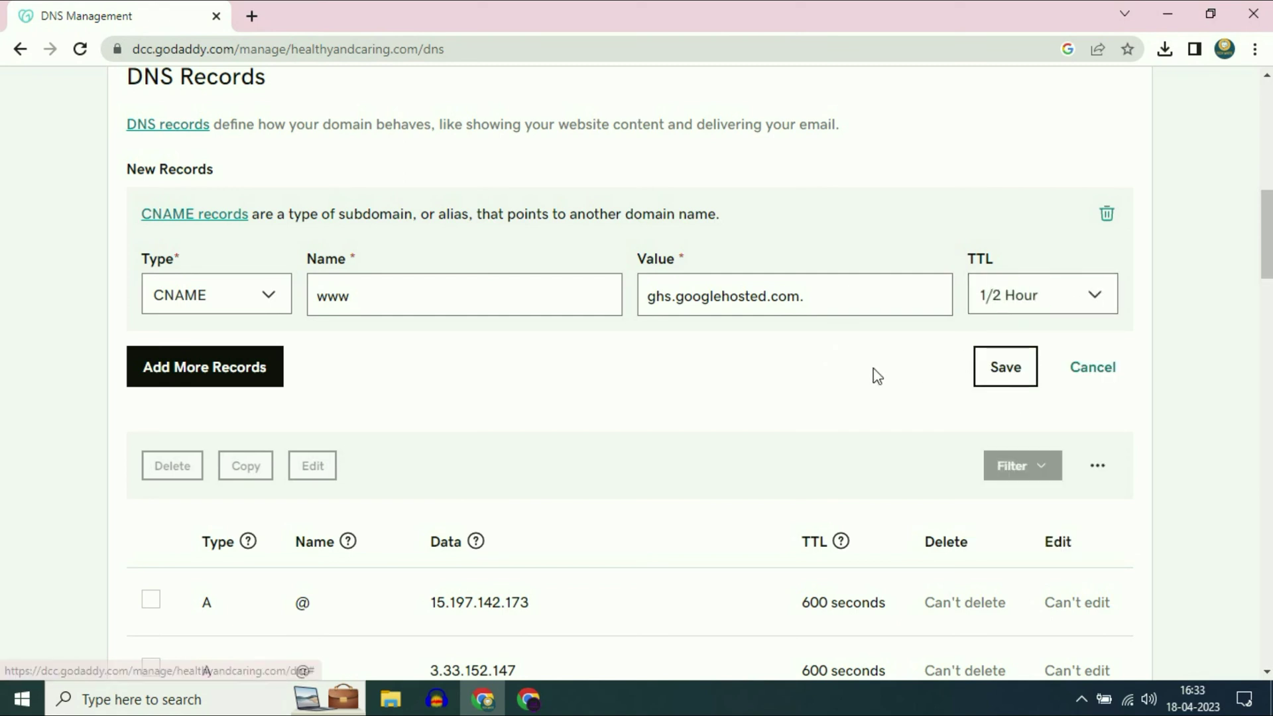
click(1008, 366)
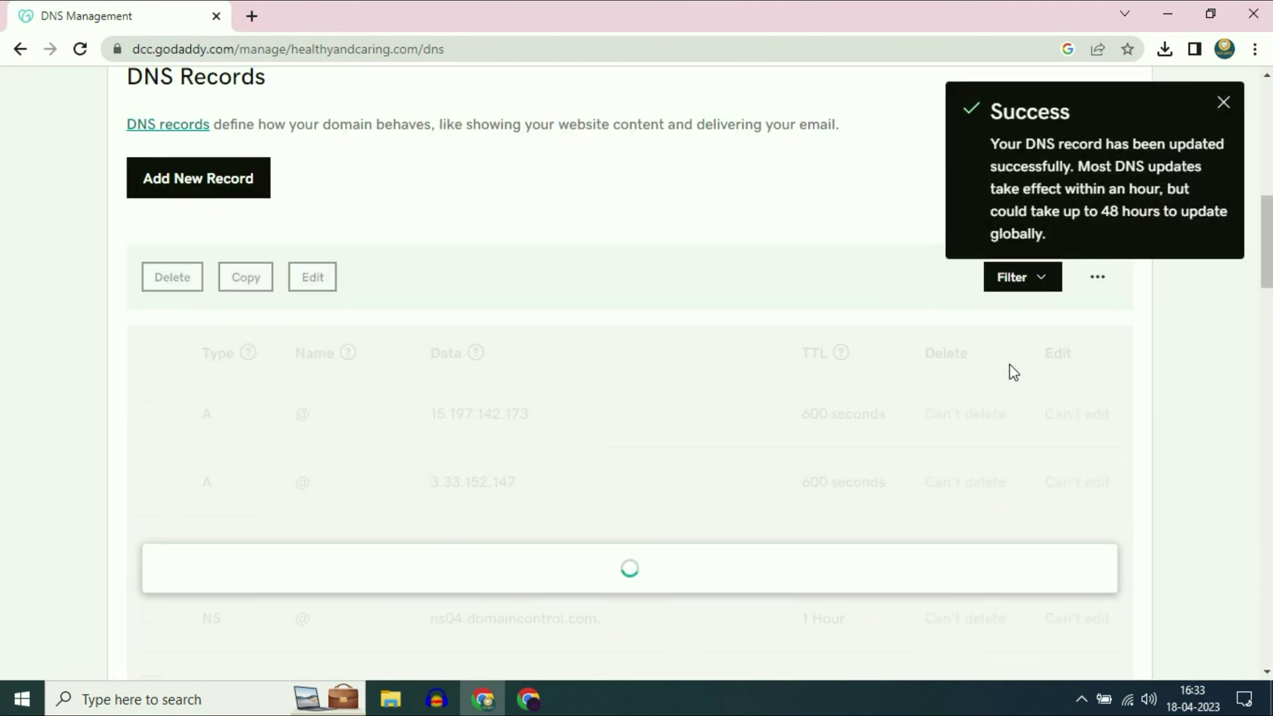
click(1224, 104)
Check the saved www CNAME record in the DNS records list and reload the GoDaddy DNS page.
scroll(1120, 315, down, 3)
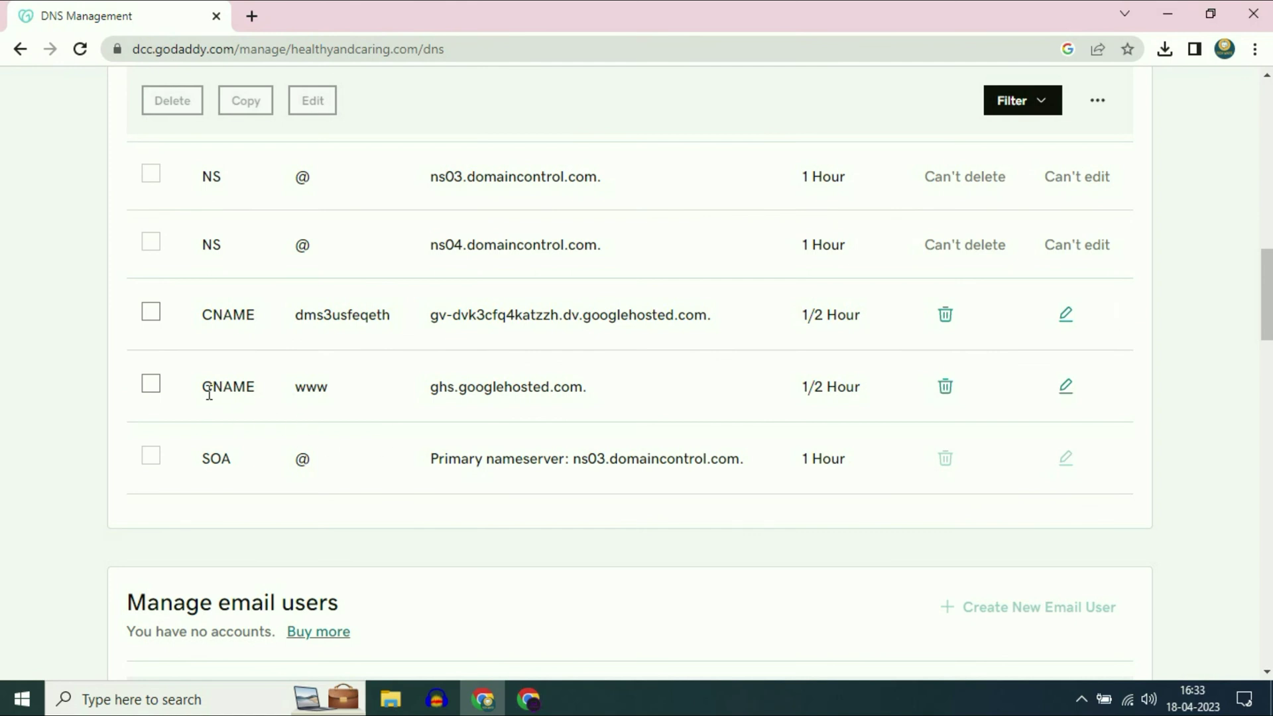
drag(208, 393, 319, 375)
drag(414, 391, 455, 392)
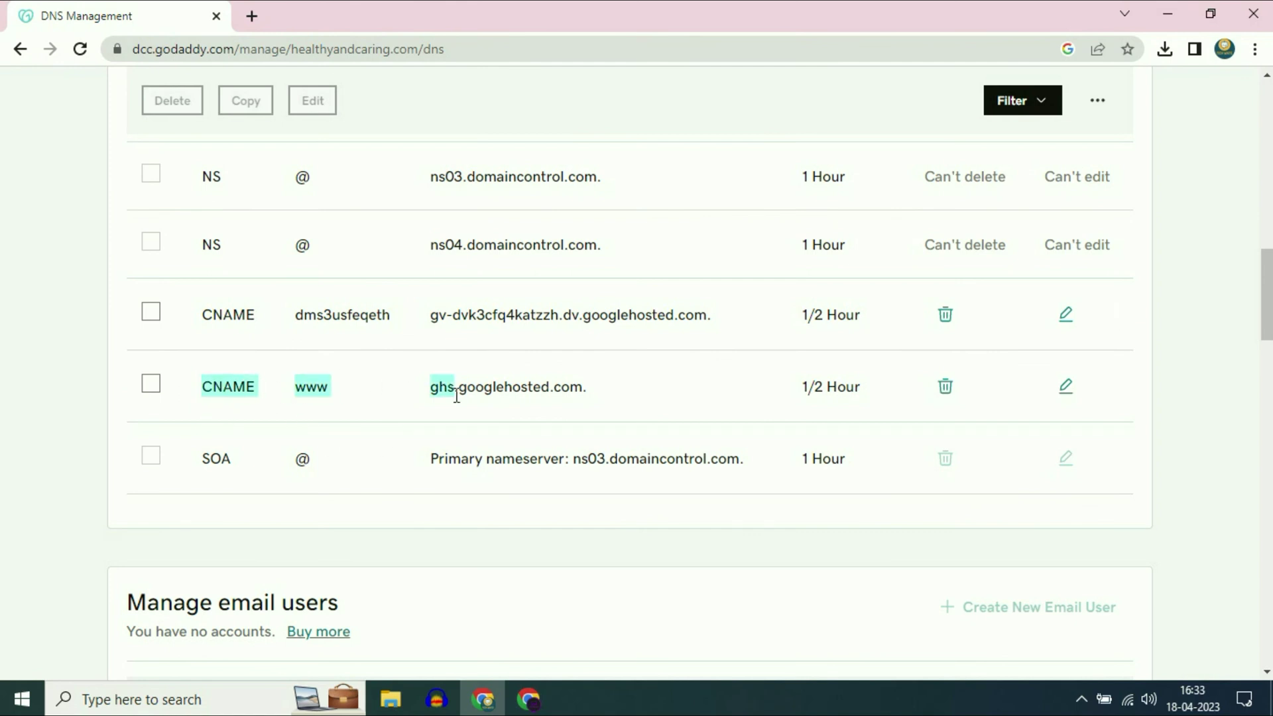
click(80, 51)
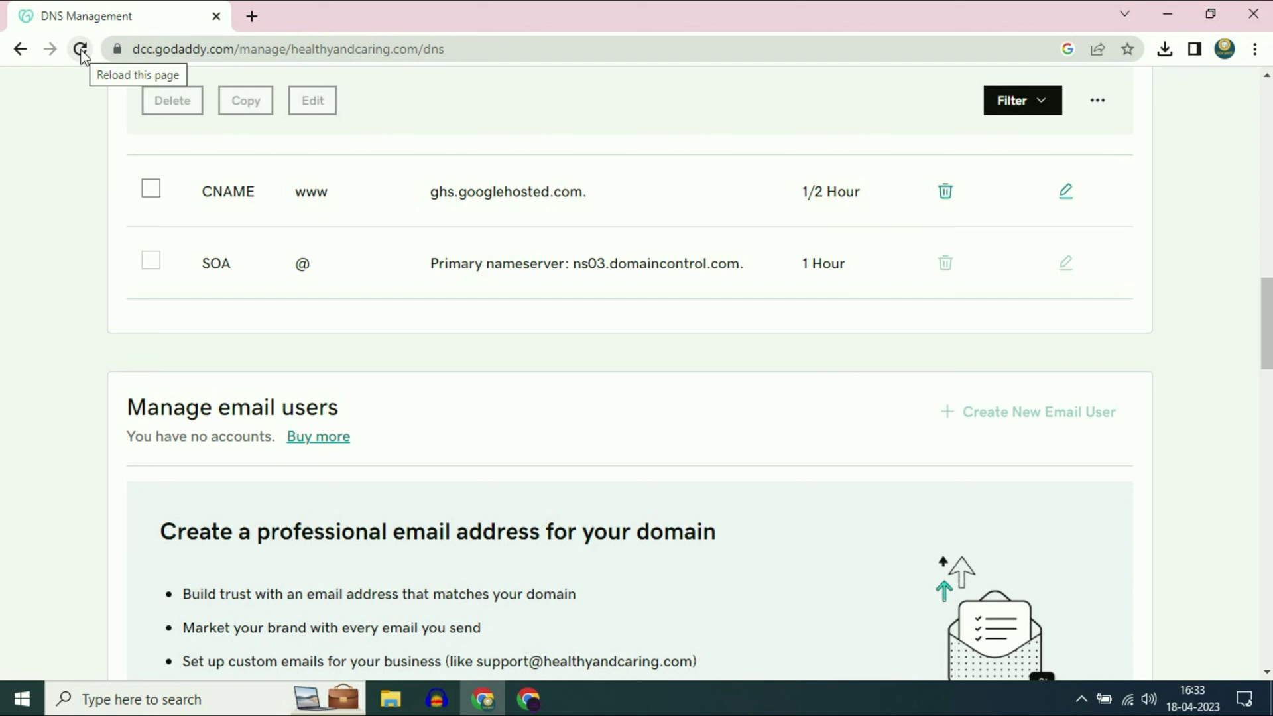
scroll(372, 258, up, 5)
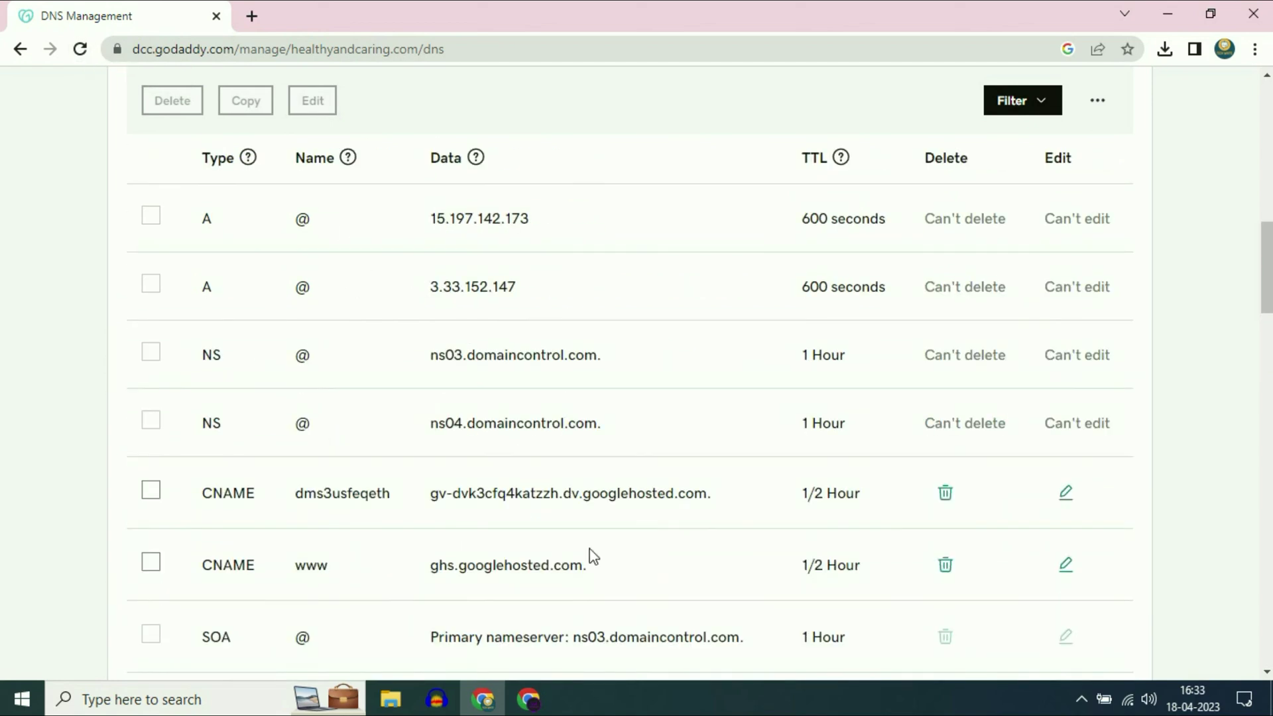
Finish the third-party domain setup in Google Sites, check the connected domain and close the settings.
click(529, 701)
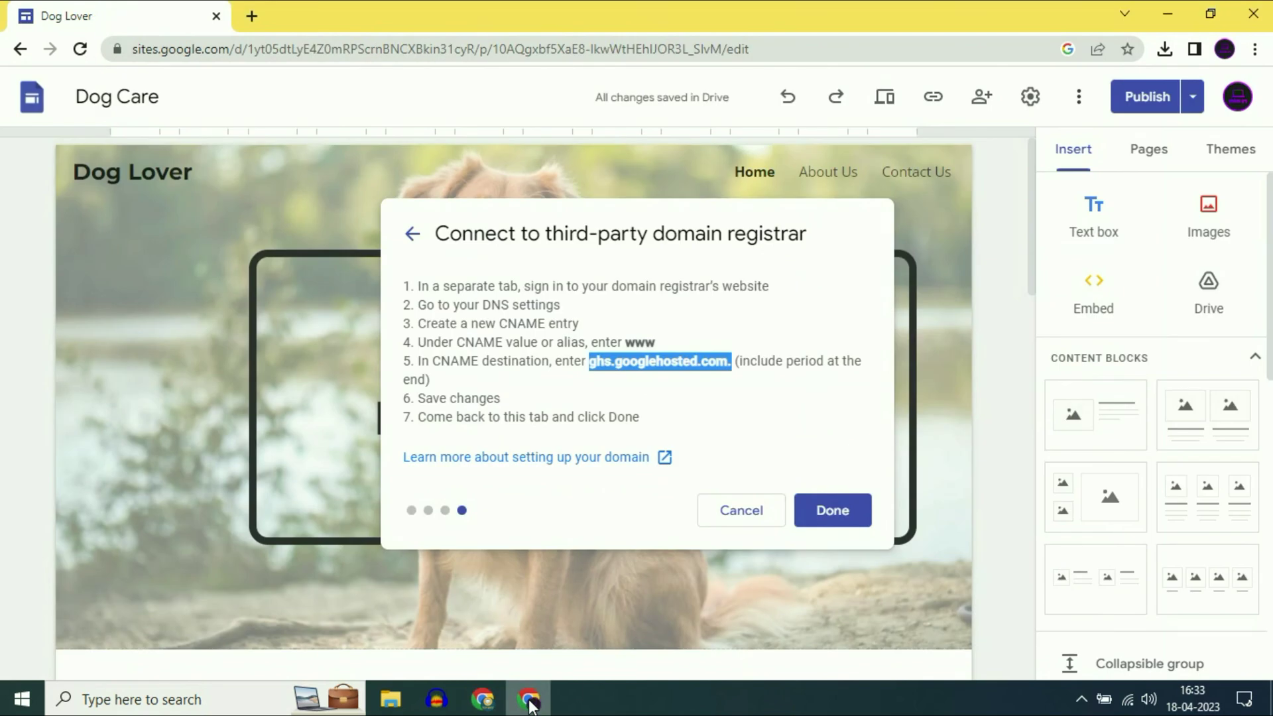
click(849, 509)
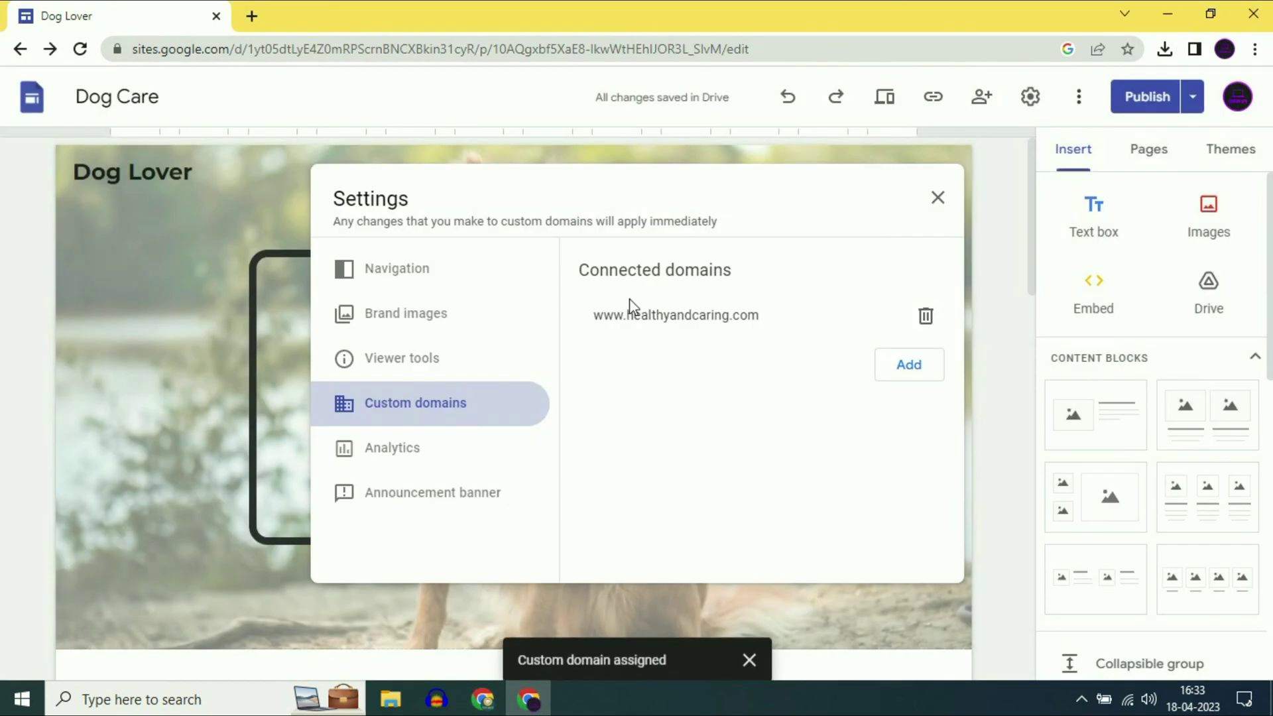
mouse_move(596, 316)
mouse_down()
mouse_move(662, 299)
mouse_move(770, 316)
mouse_up()
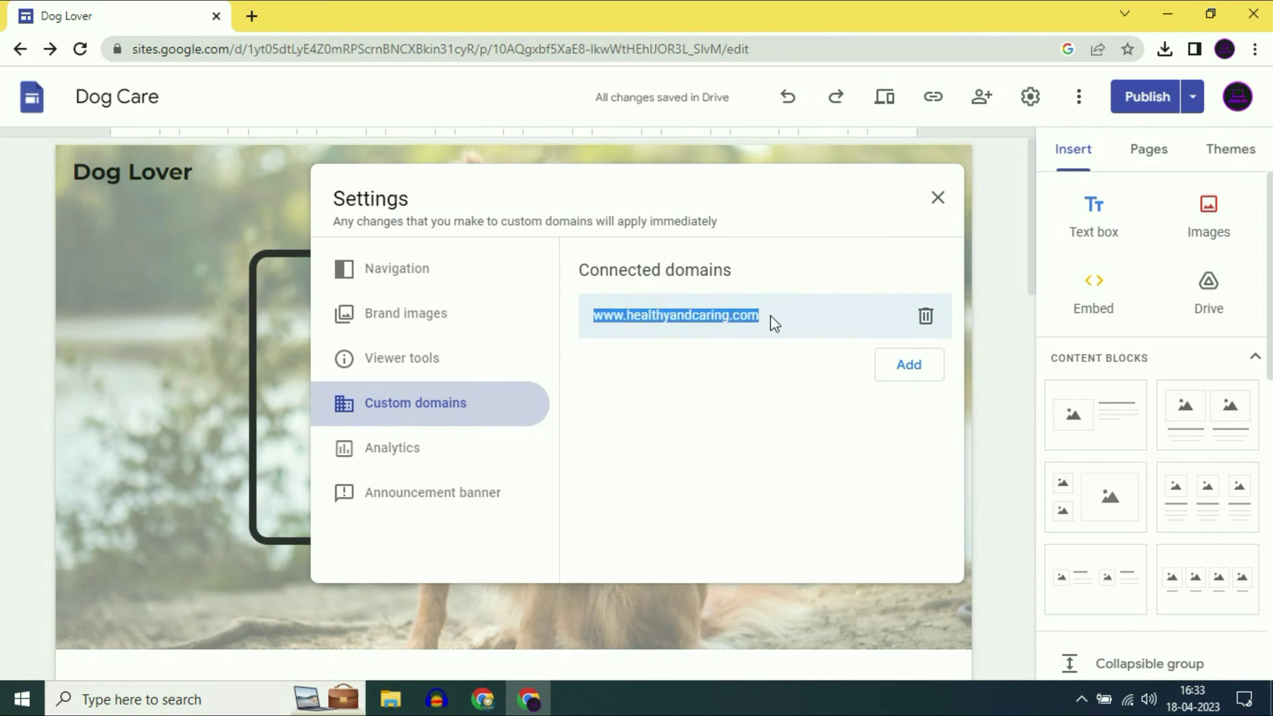
click(937, 198)
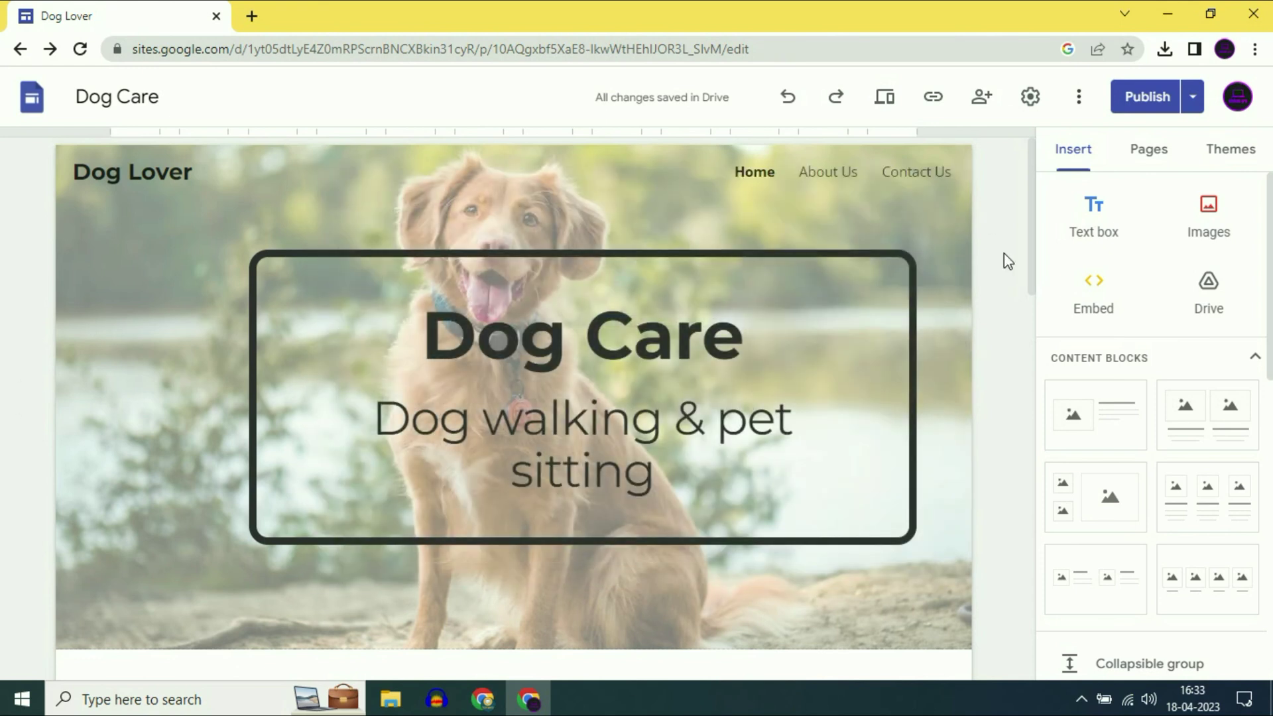
Display the published site link of the Dog Lover site and copy it.
click(940, 105)
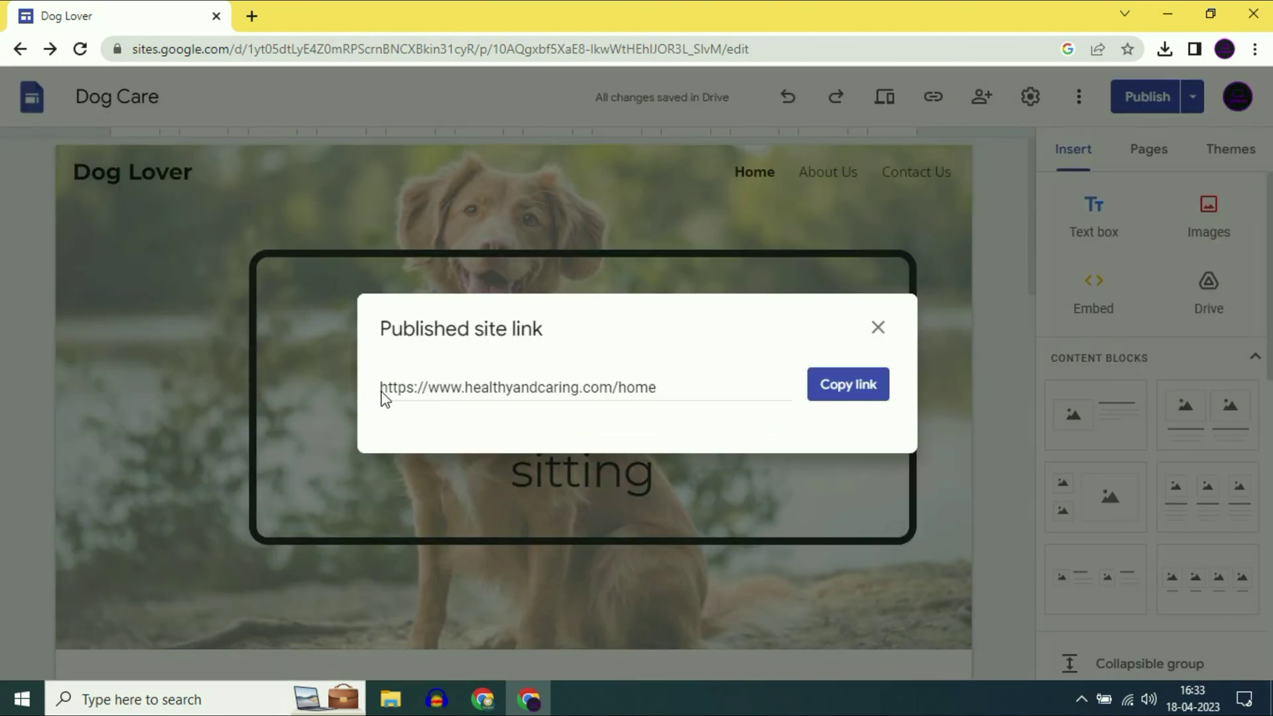
drag(382, 391, 660, 388)
click(702, 356)
click(850, 380)
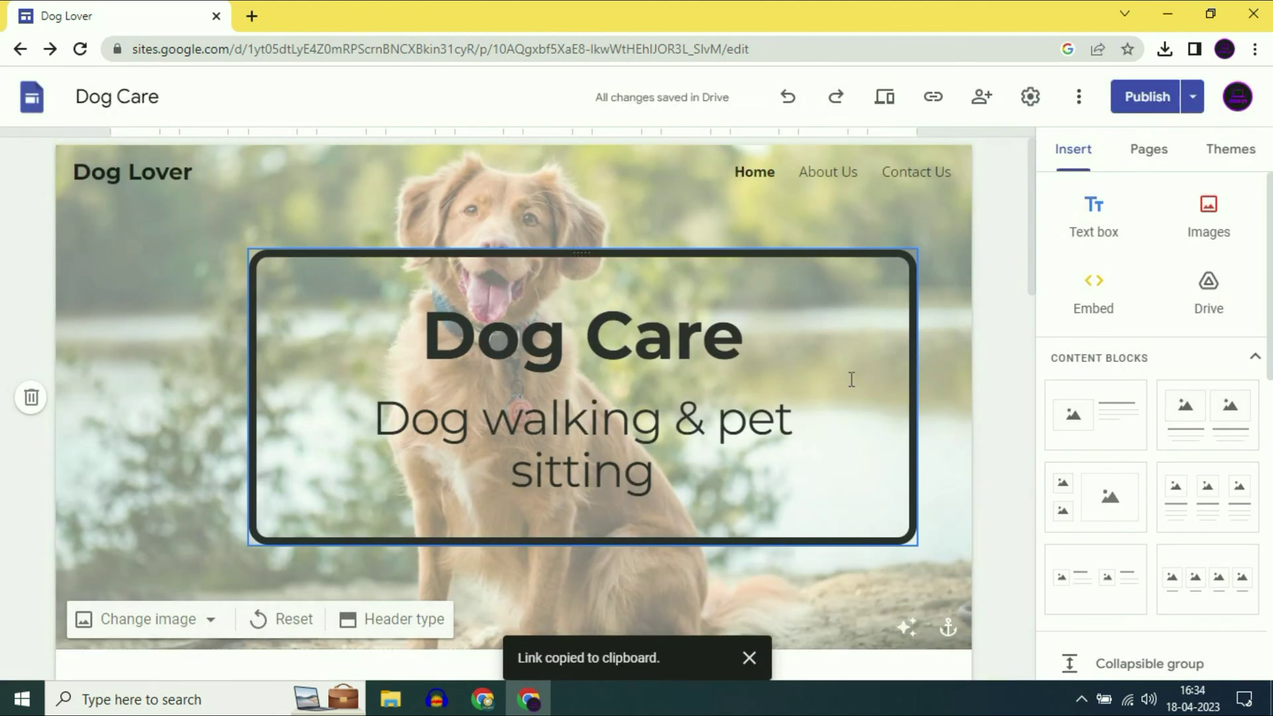
Check the published Dog Lover site by opening the copied link in a new tab, reload it and close the tab.
click(252, 16)
right_click(270, 45)
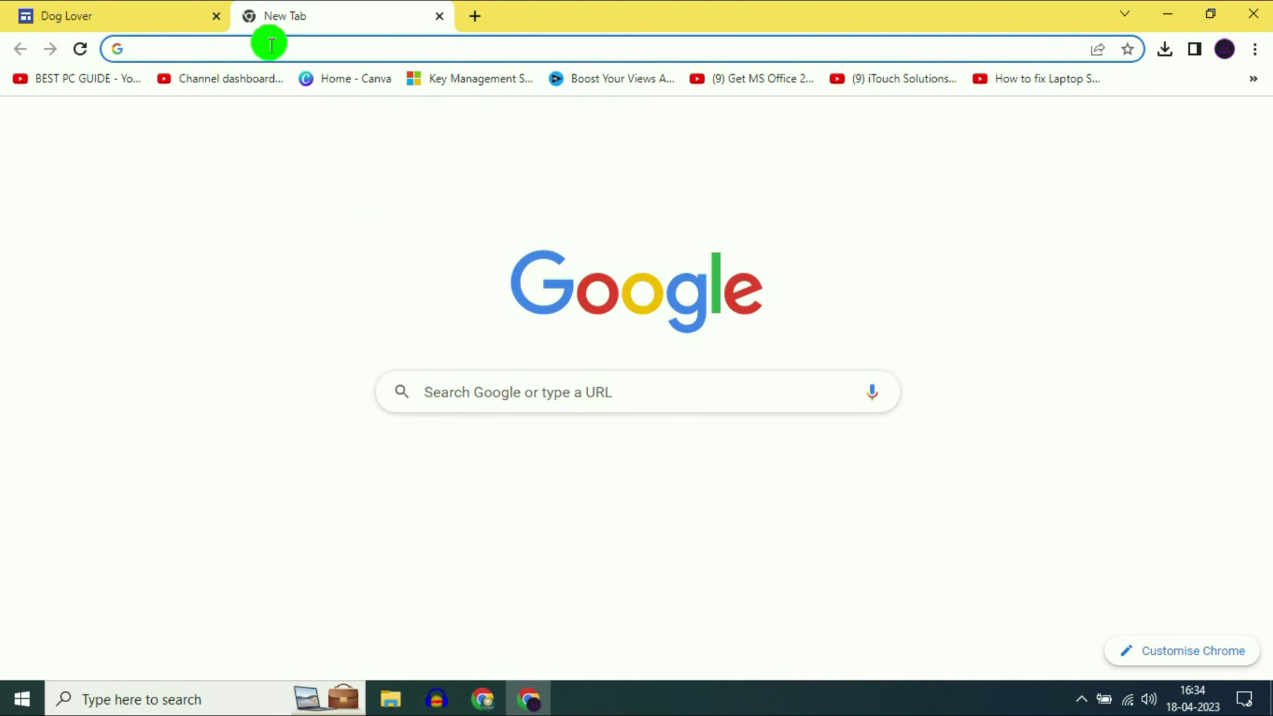
click(332, 192)
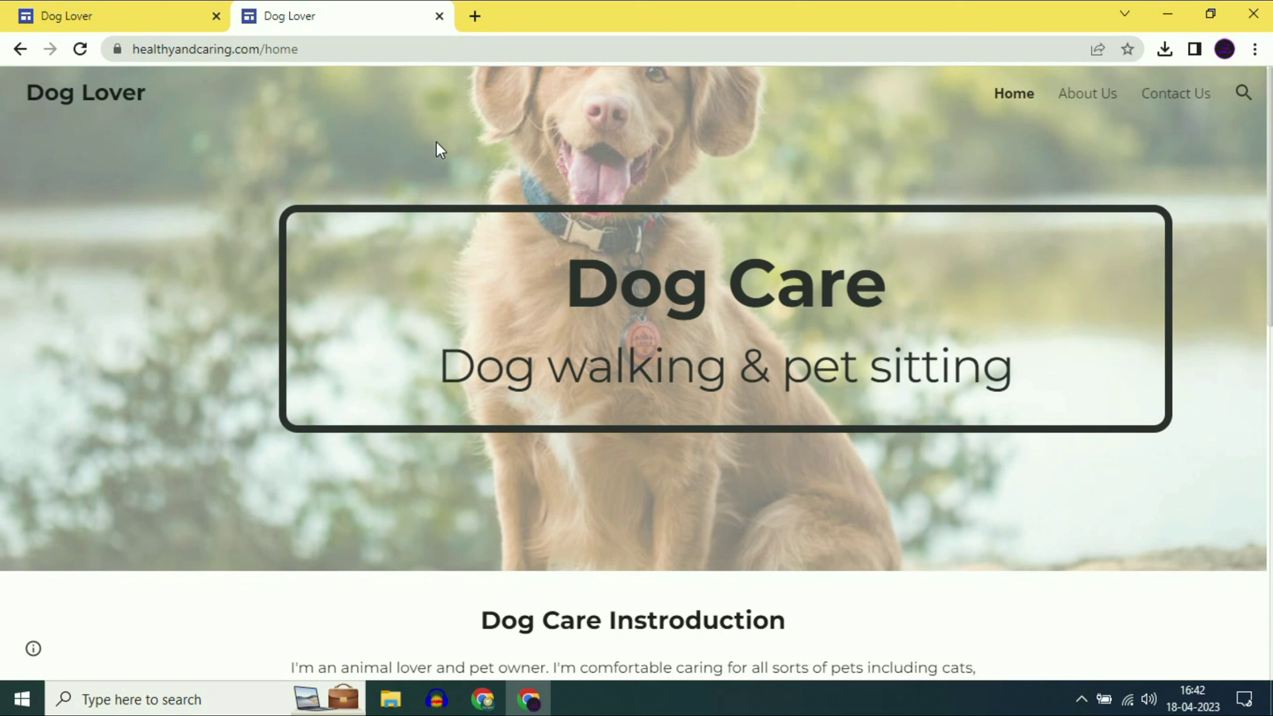
click(514, 49)
key(Return)
click(439, 15)
Copy the published site link again, open it in a new browser tab and reveal its full address.
click(939, 96)
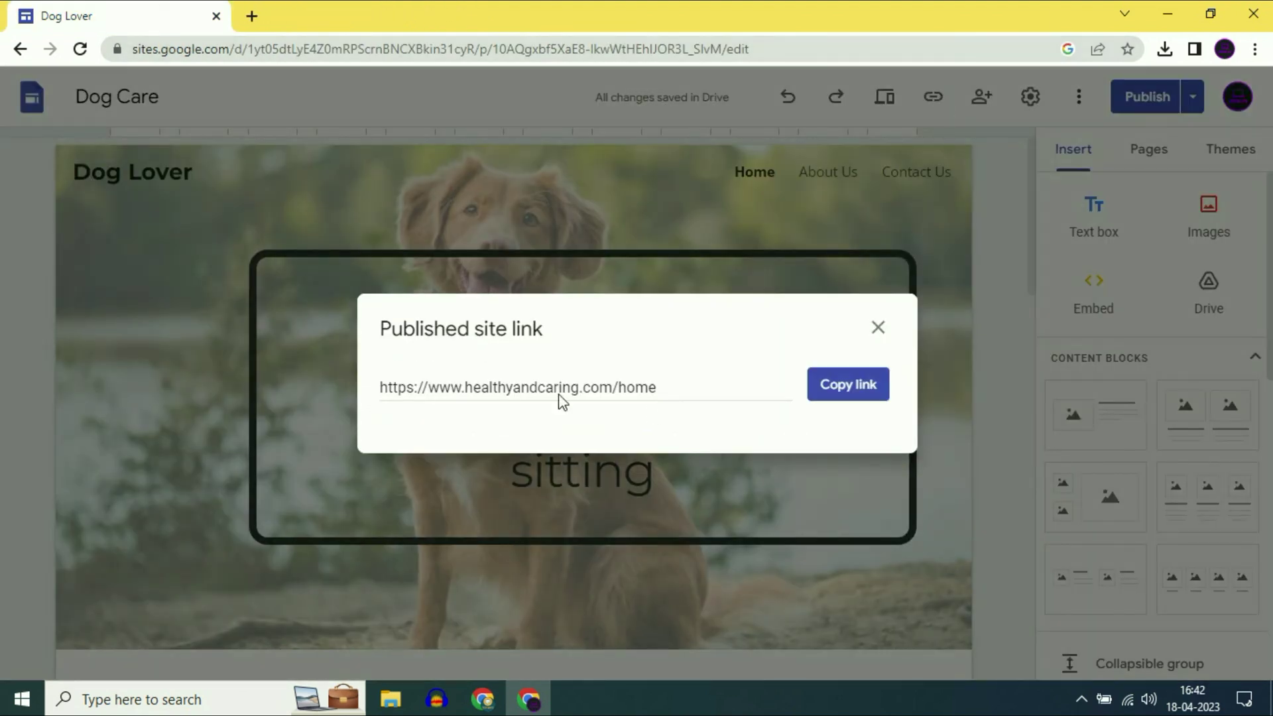
click(829, 383)
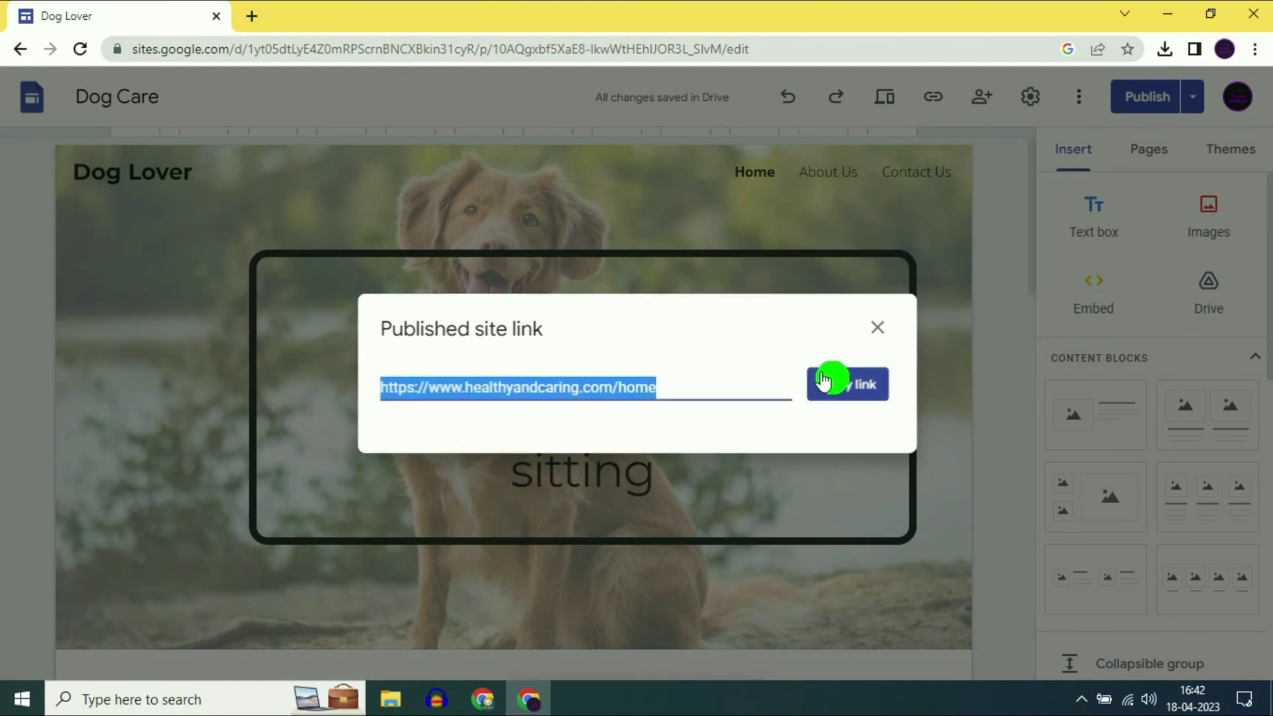
click(252, 16)
right_click(377, 49)
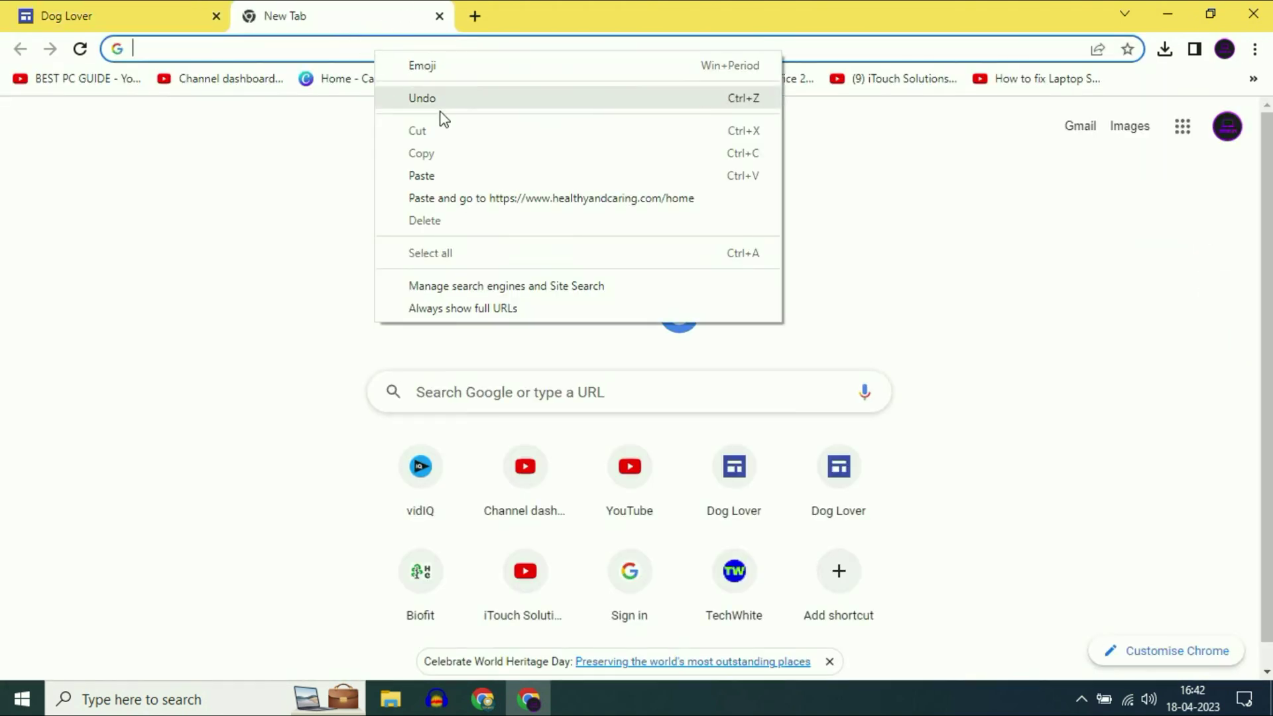
click(443, 199)
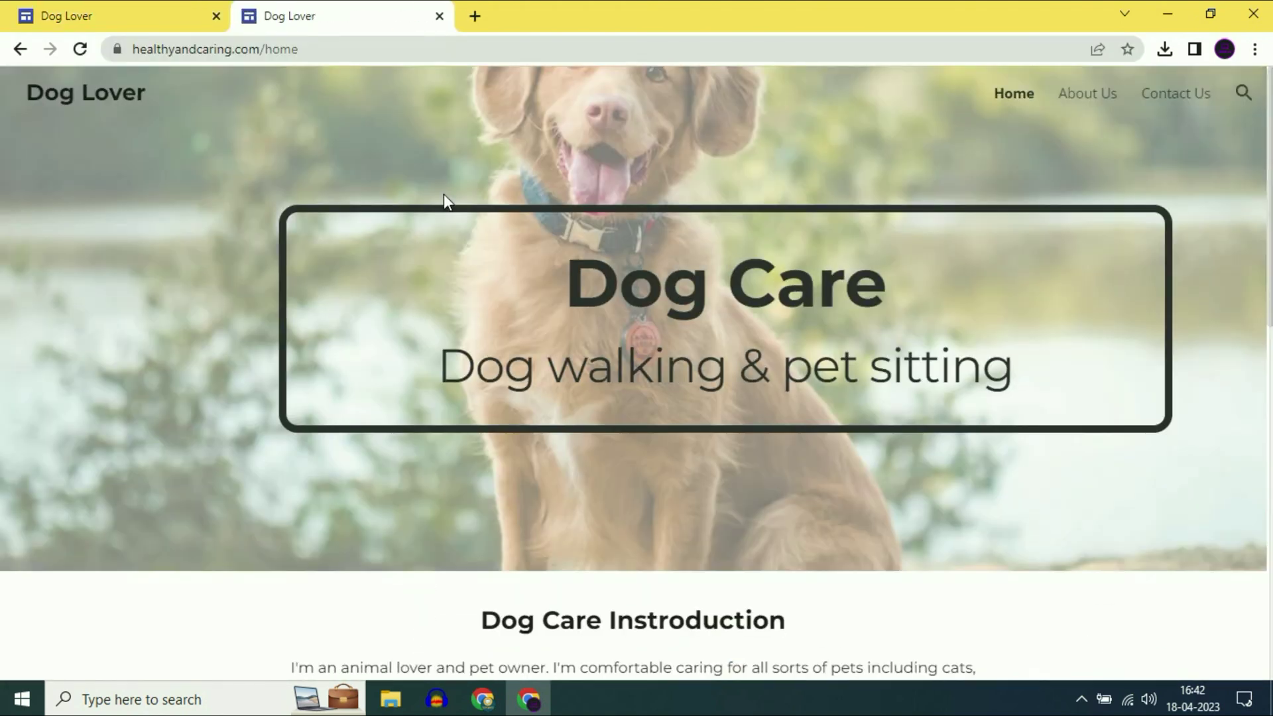
click(391, 59)
click(391, 58)
click(475, 53)
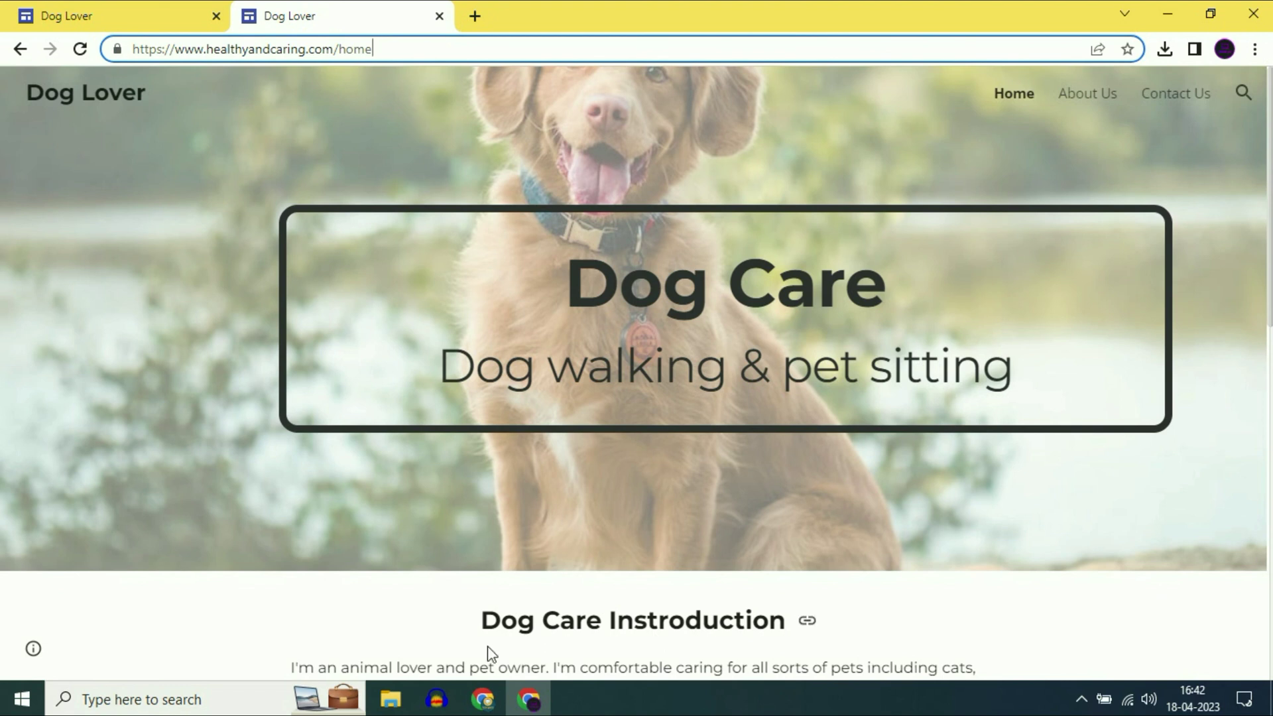
Switch to the GoDaddy DNS page and start adding forwarding for the domain in the Forwarding section.
click(483, 699)
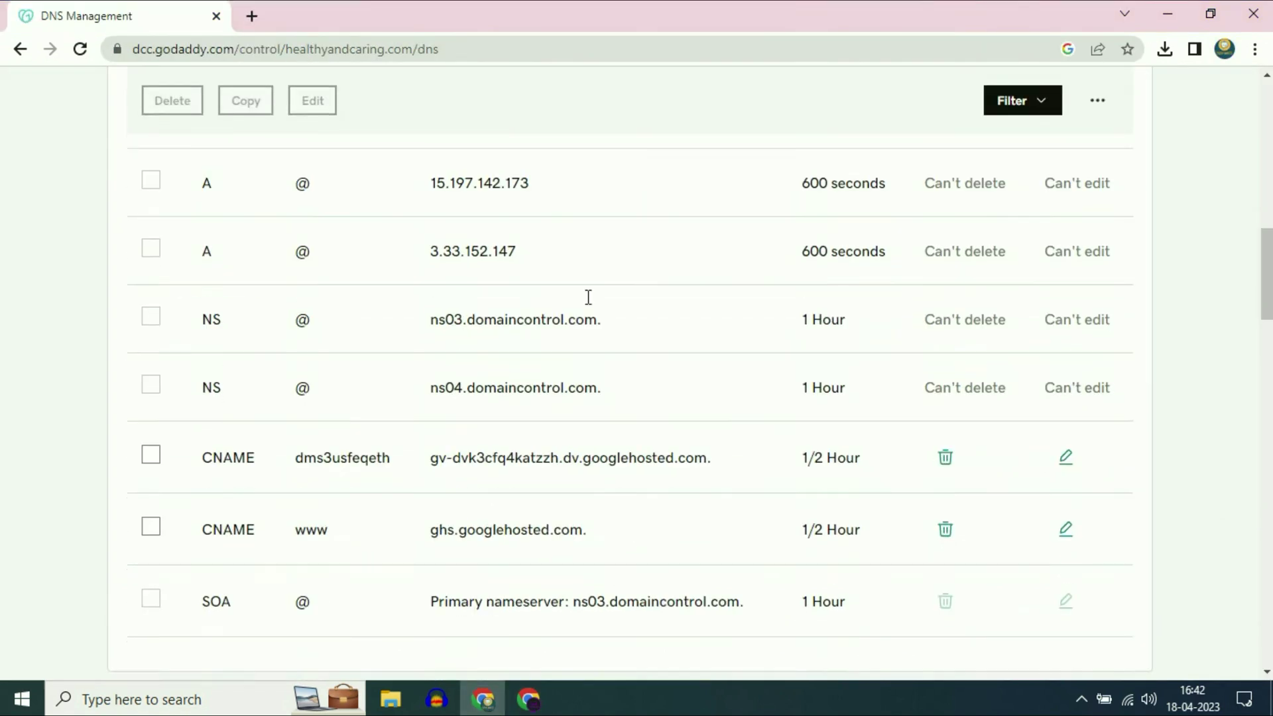
scroll(589, 297, down, 15)
scroll(593, 298, down, 3)
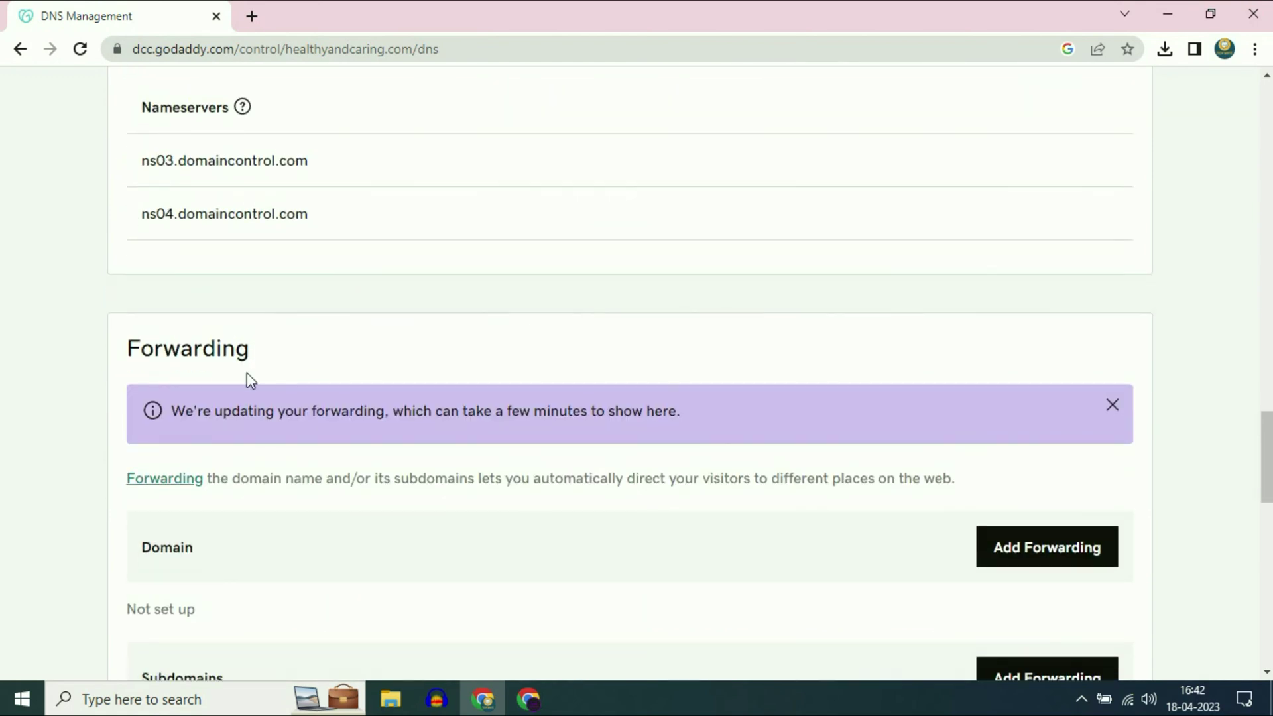
scroll(392, 365, down, 2)
drag(126, 168, 249, 171)
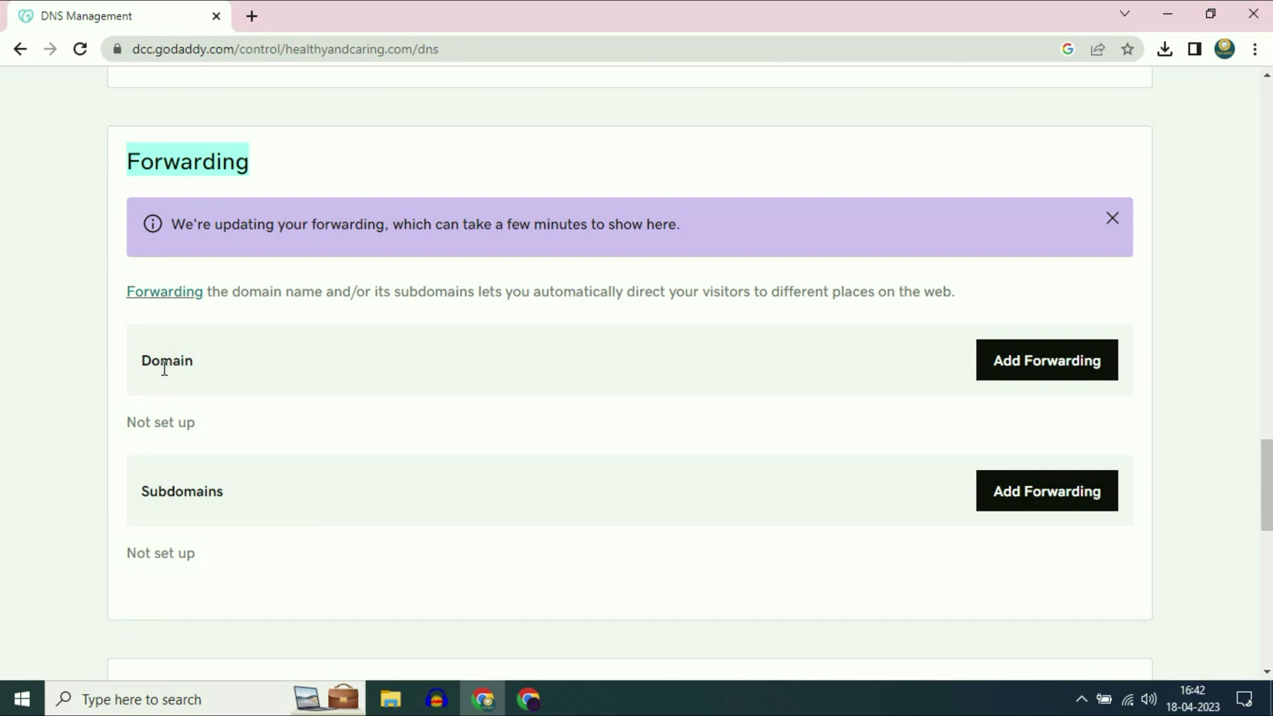
drag(147, 362, 236, 369)
click(745, 378)
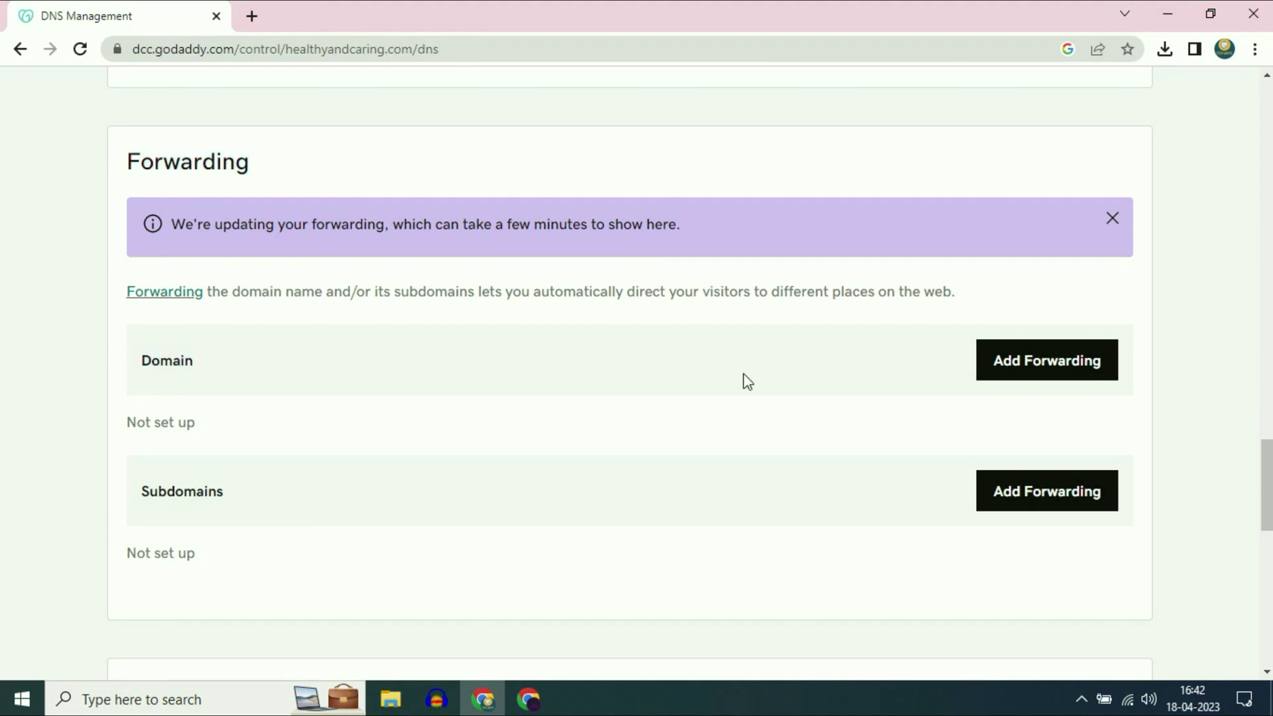
click(1020, 365)
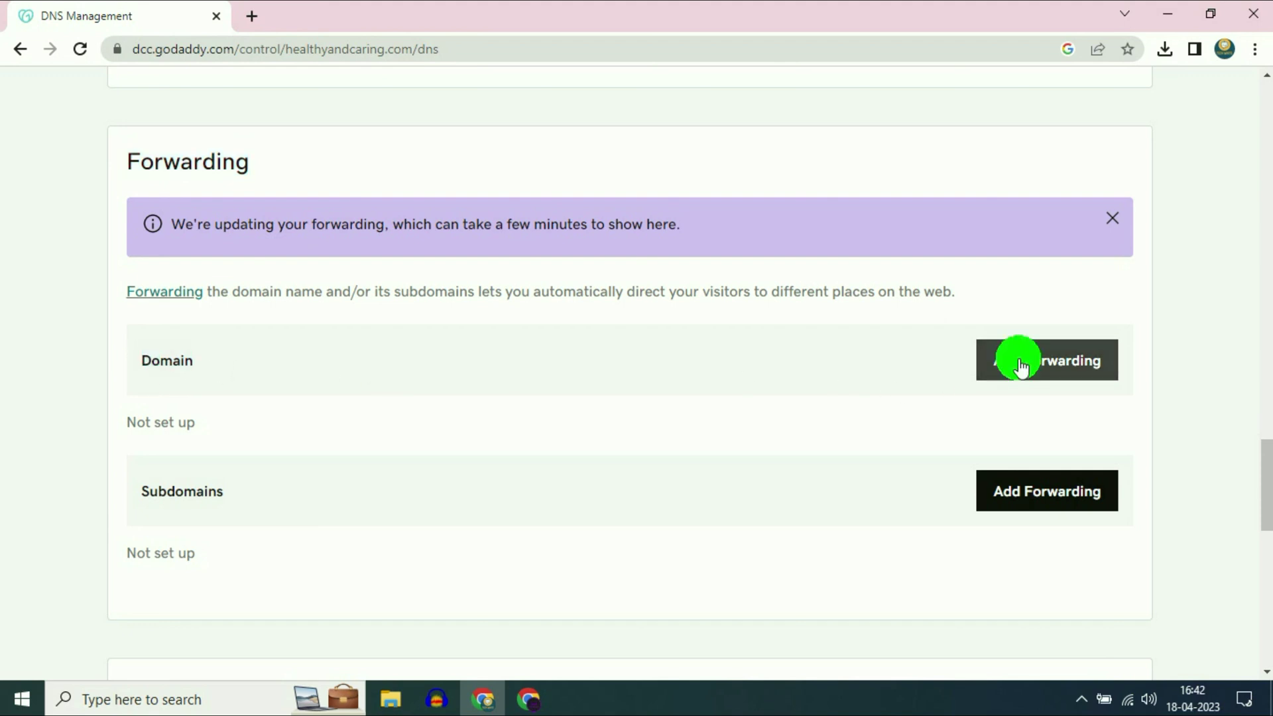
click(524, 259)
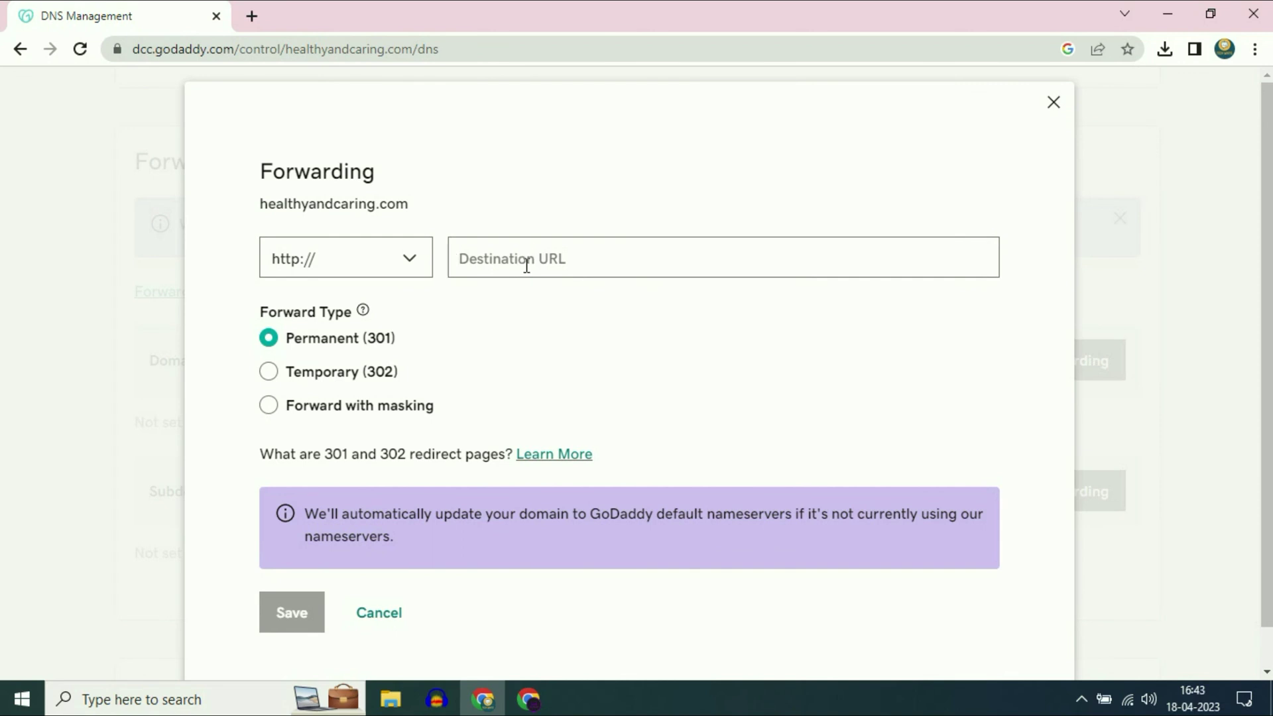
click(529, 700)
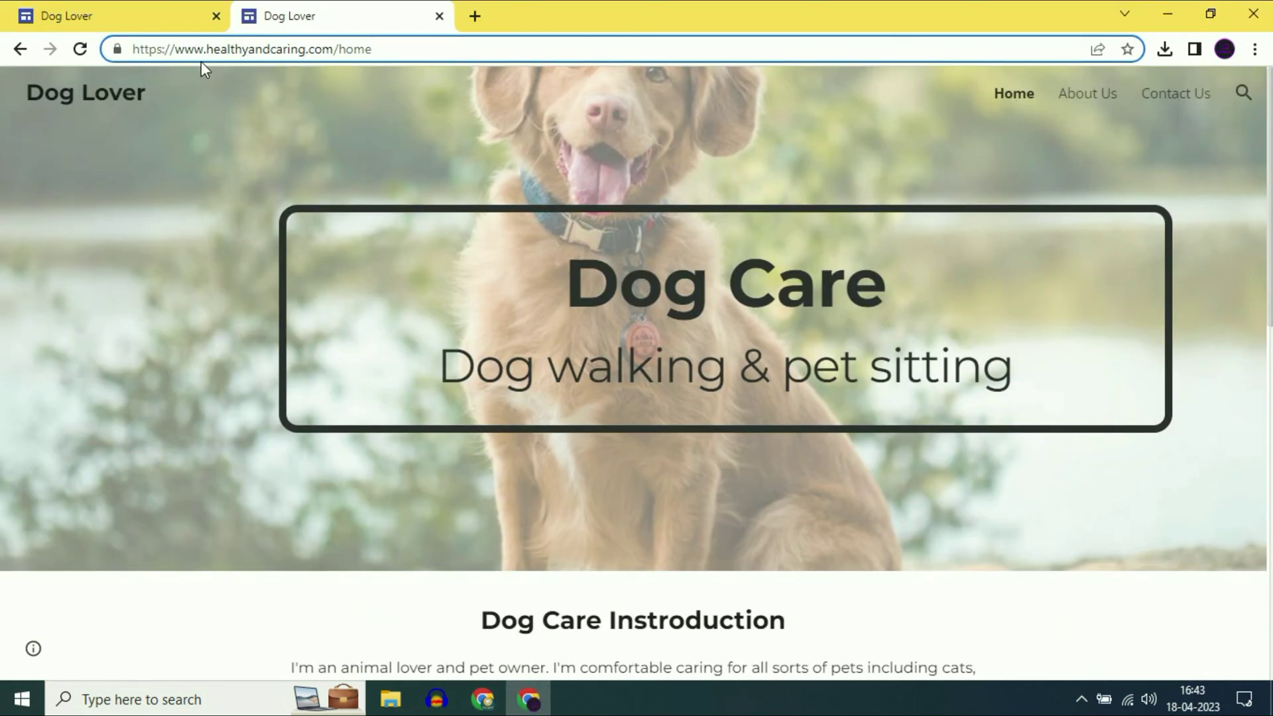
drag(180, 52, 325, 52)
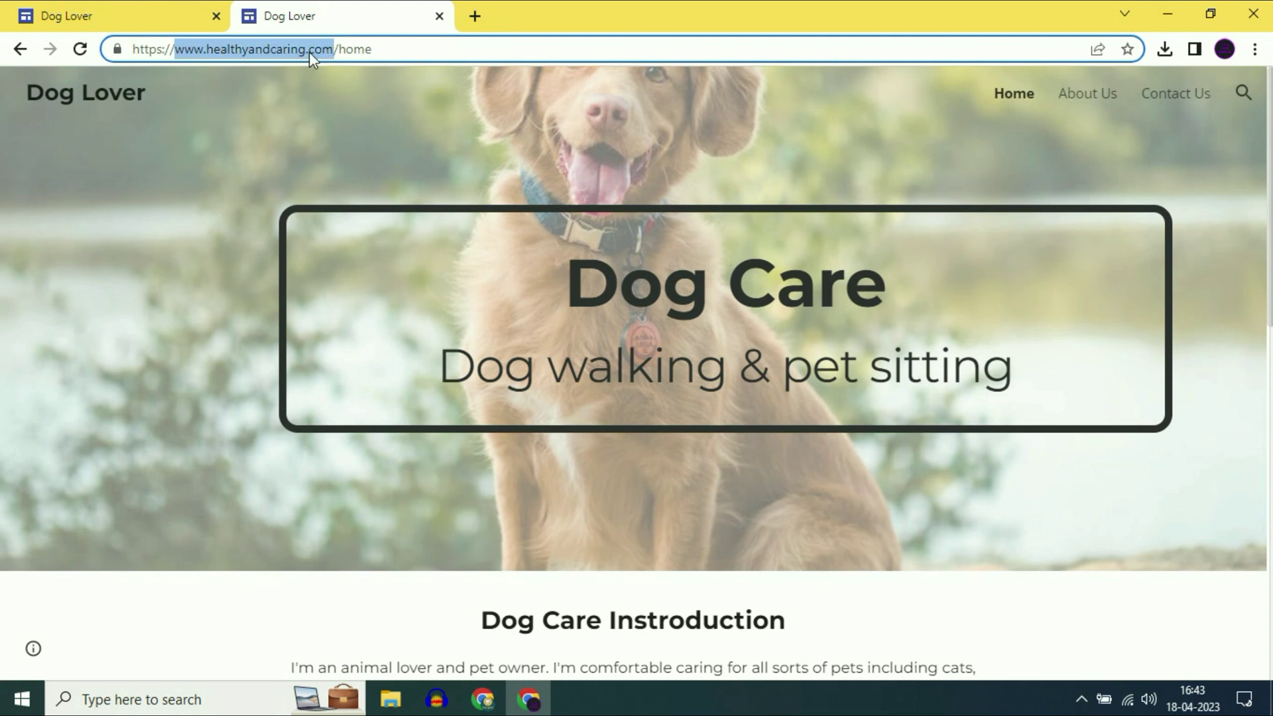
right_click(307, 50)
click(358, 149)
click(483, 699)
right_click(519, 267)
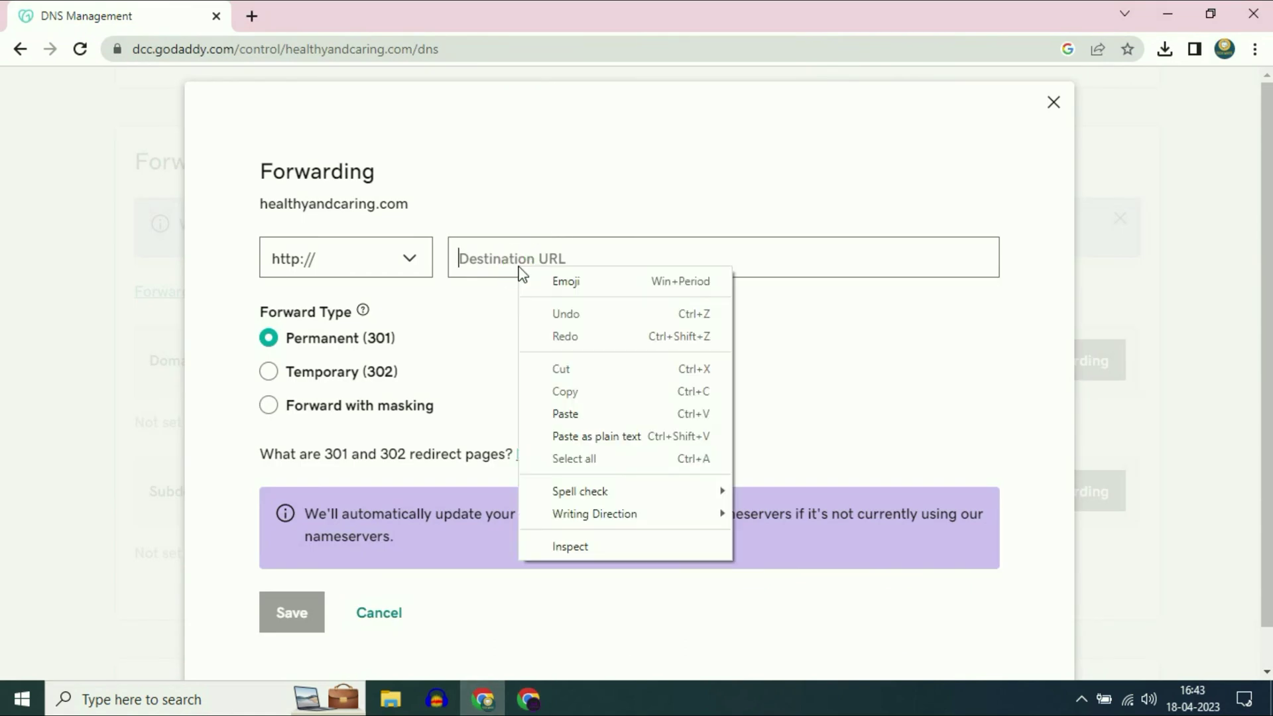
click(574, 414)
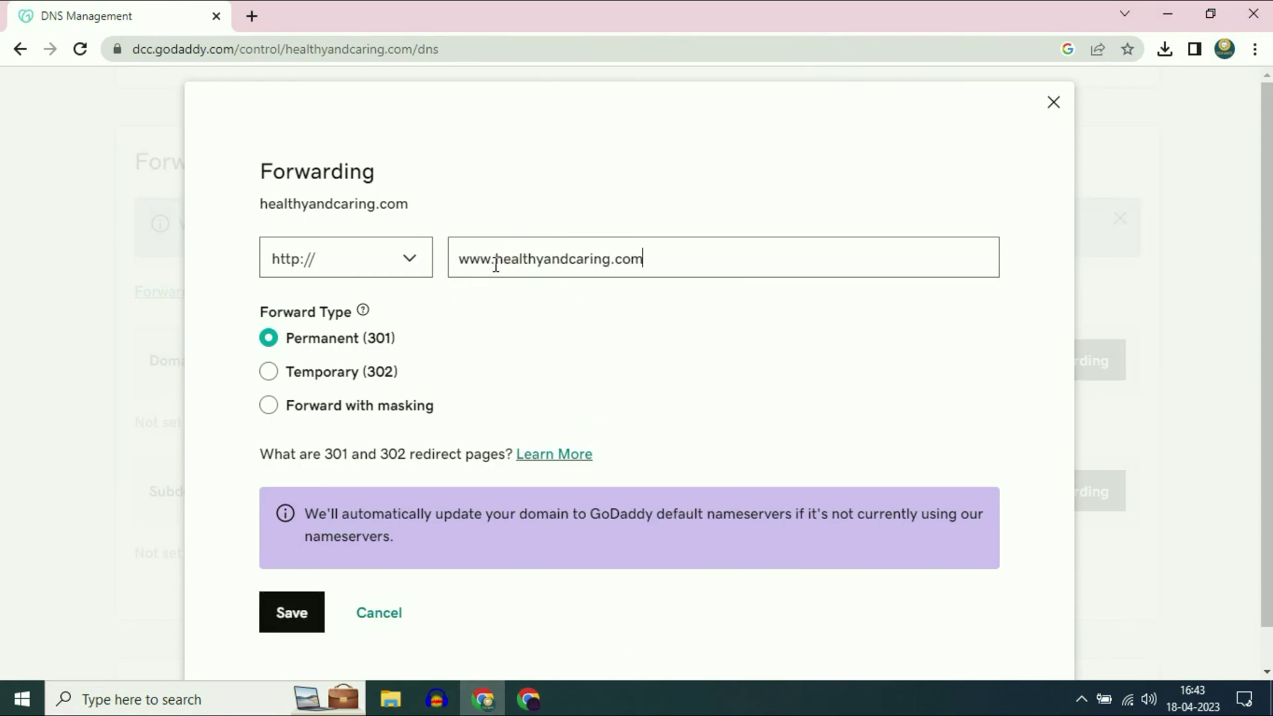
click(668, 181)
click(295, 615)
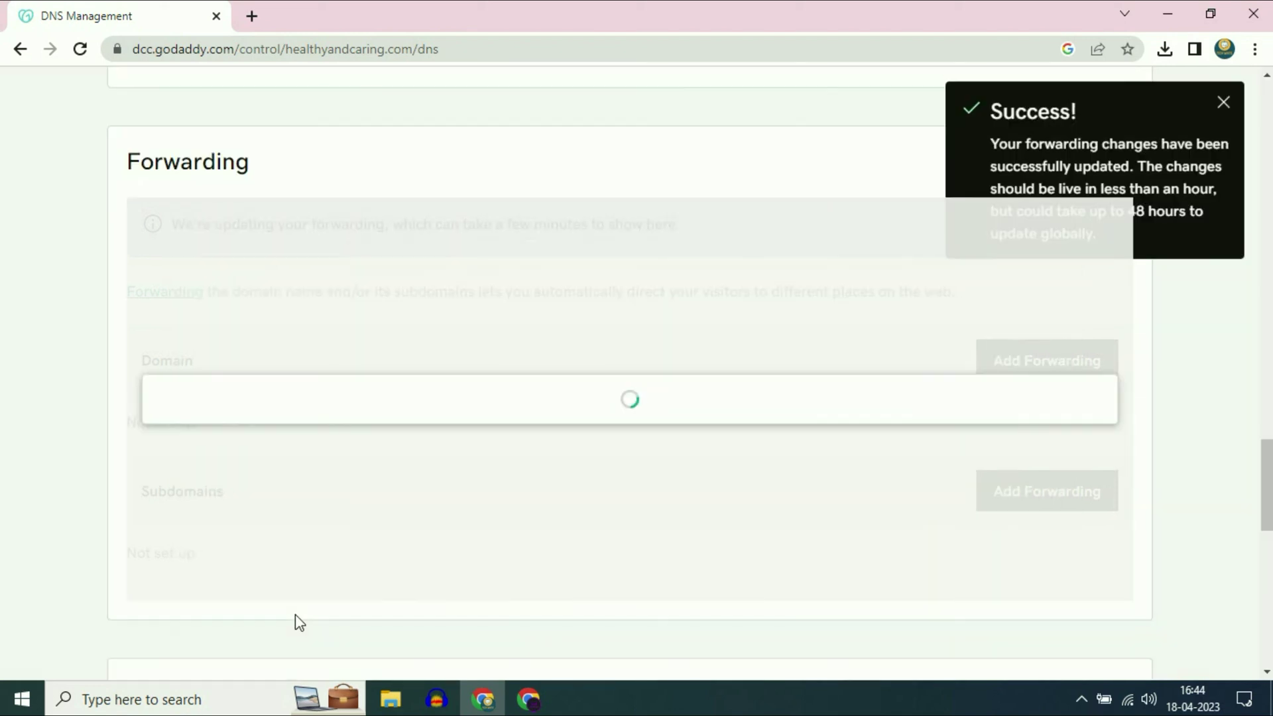
click(1223, 102)
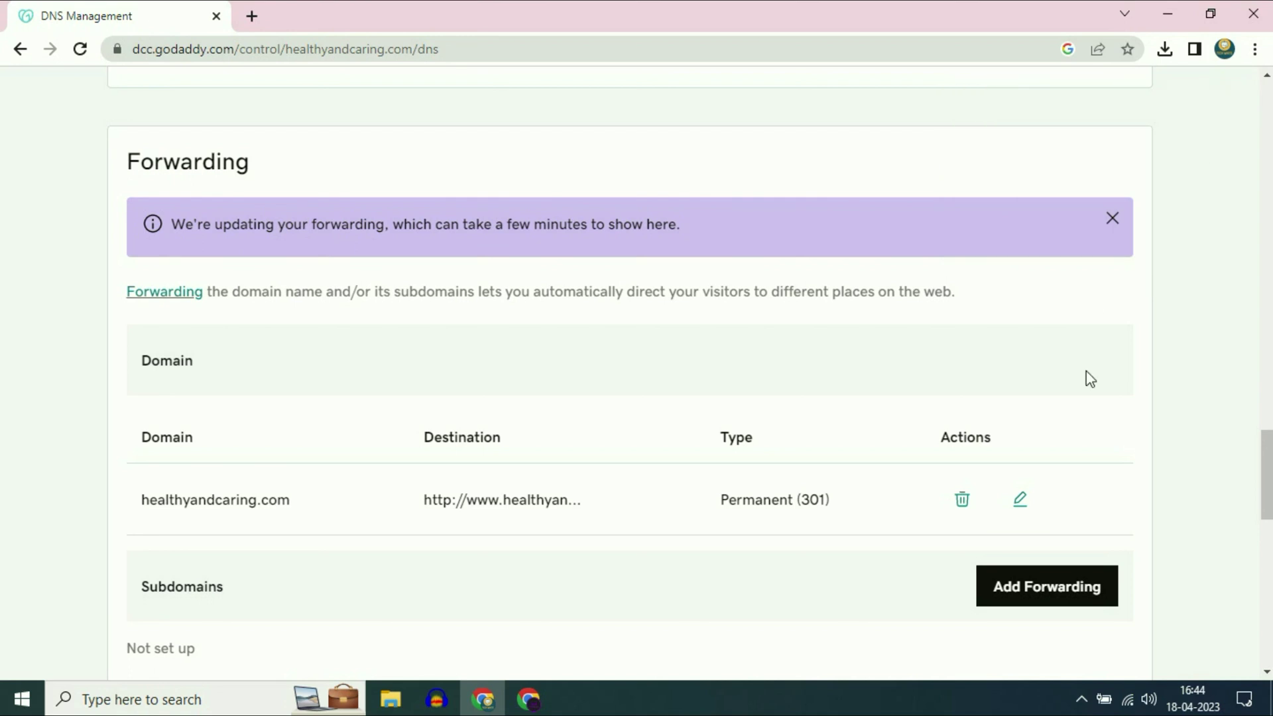
Reload the GoDaddy DNS page, review the DNS records and switch back to the published Dog Lover site.
click(80, 49)
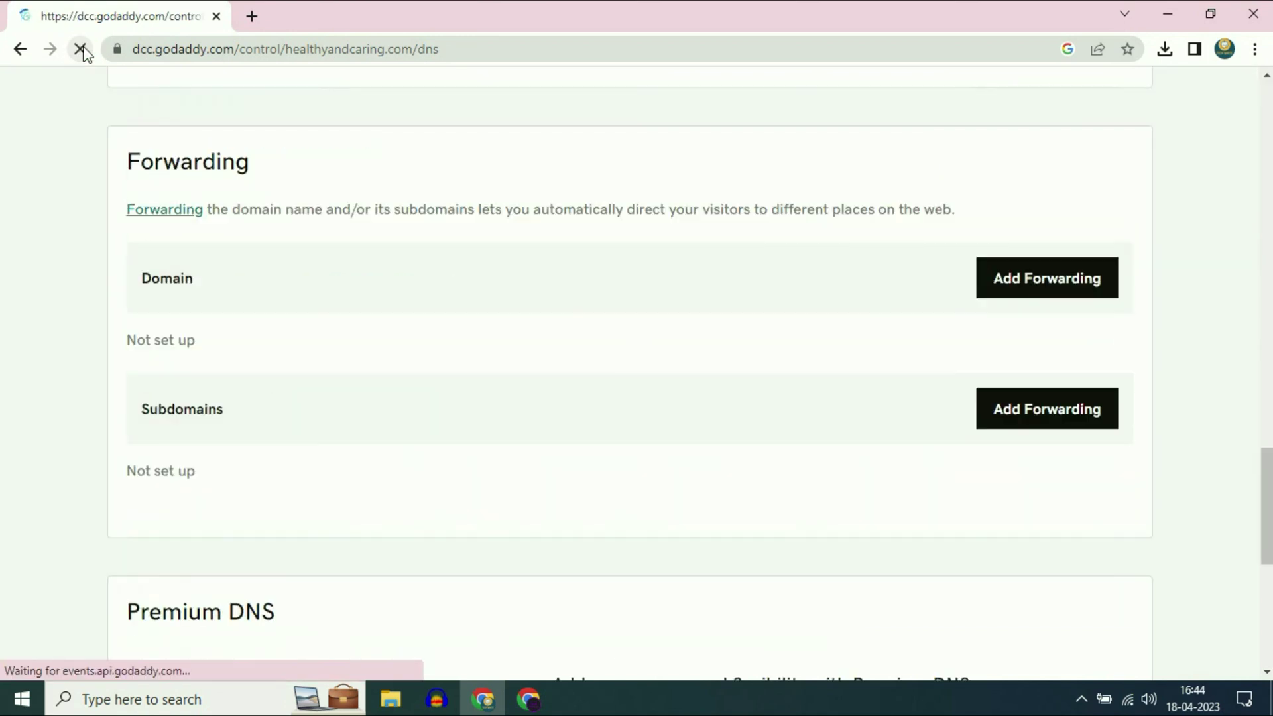
scroll(530, 262, up, 15)
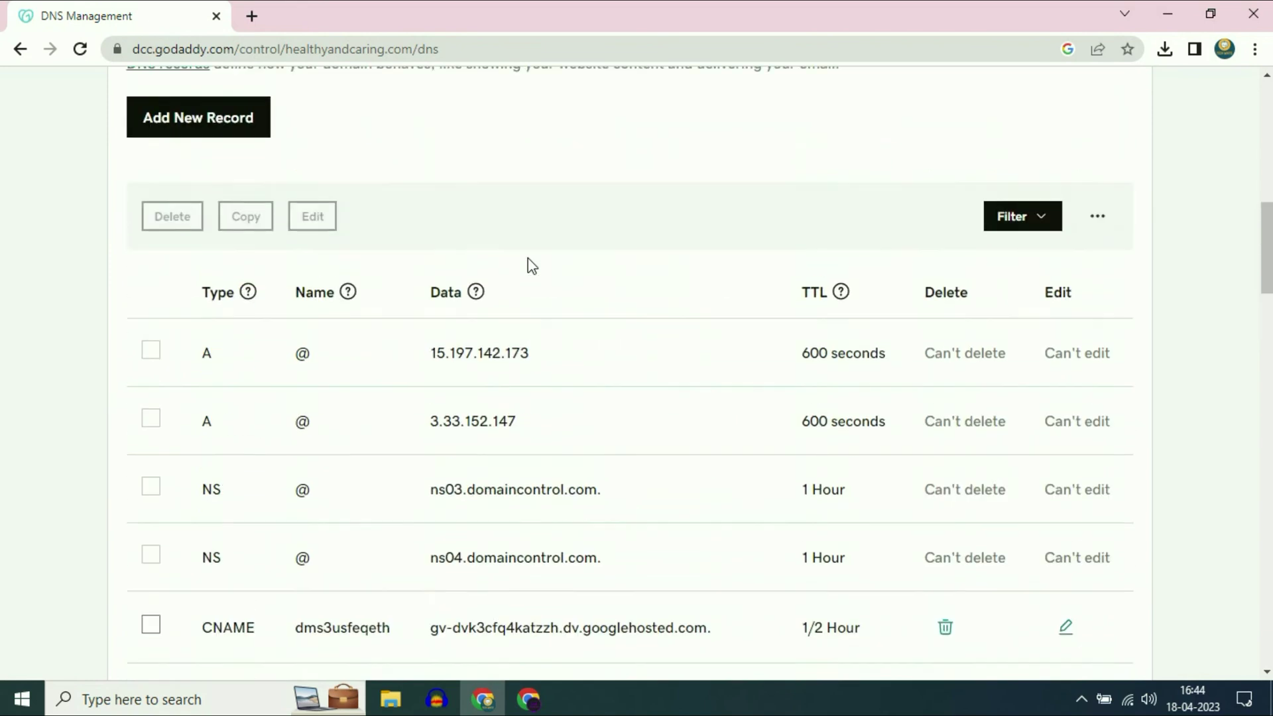
key(alt+Tab)
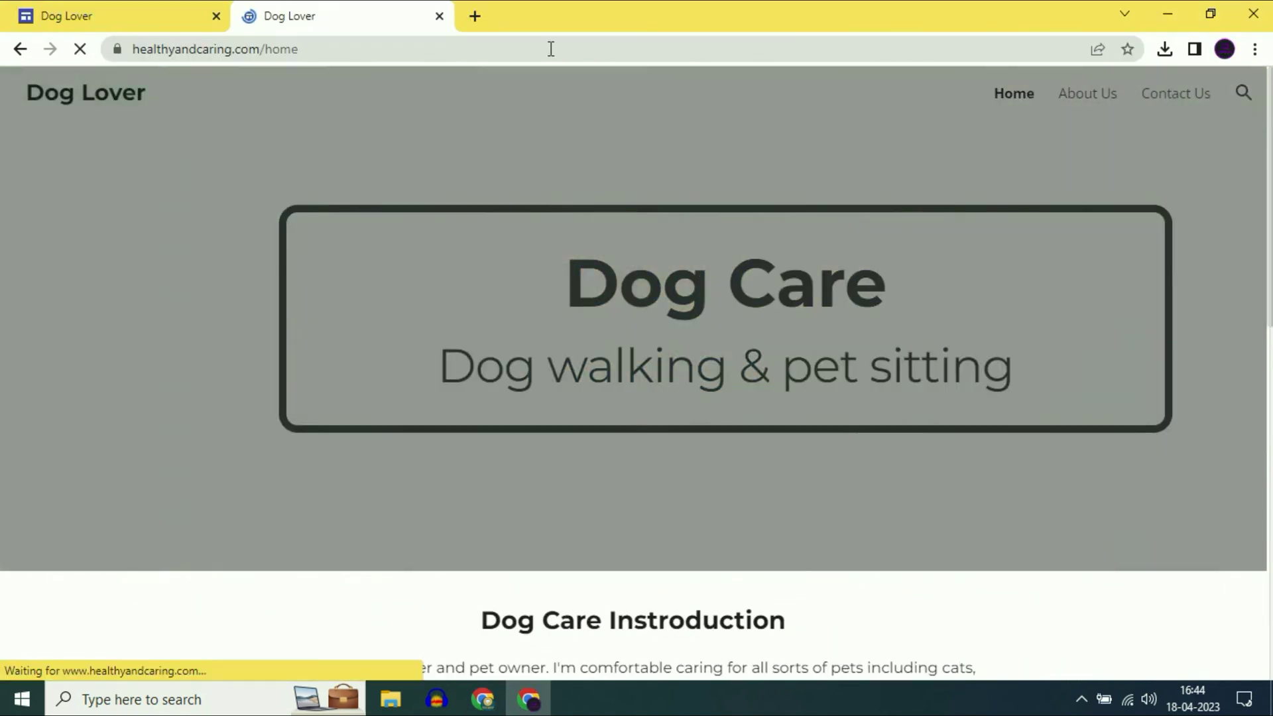